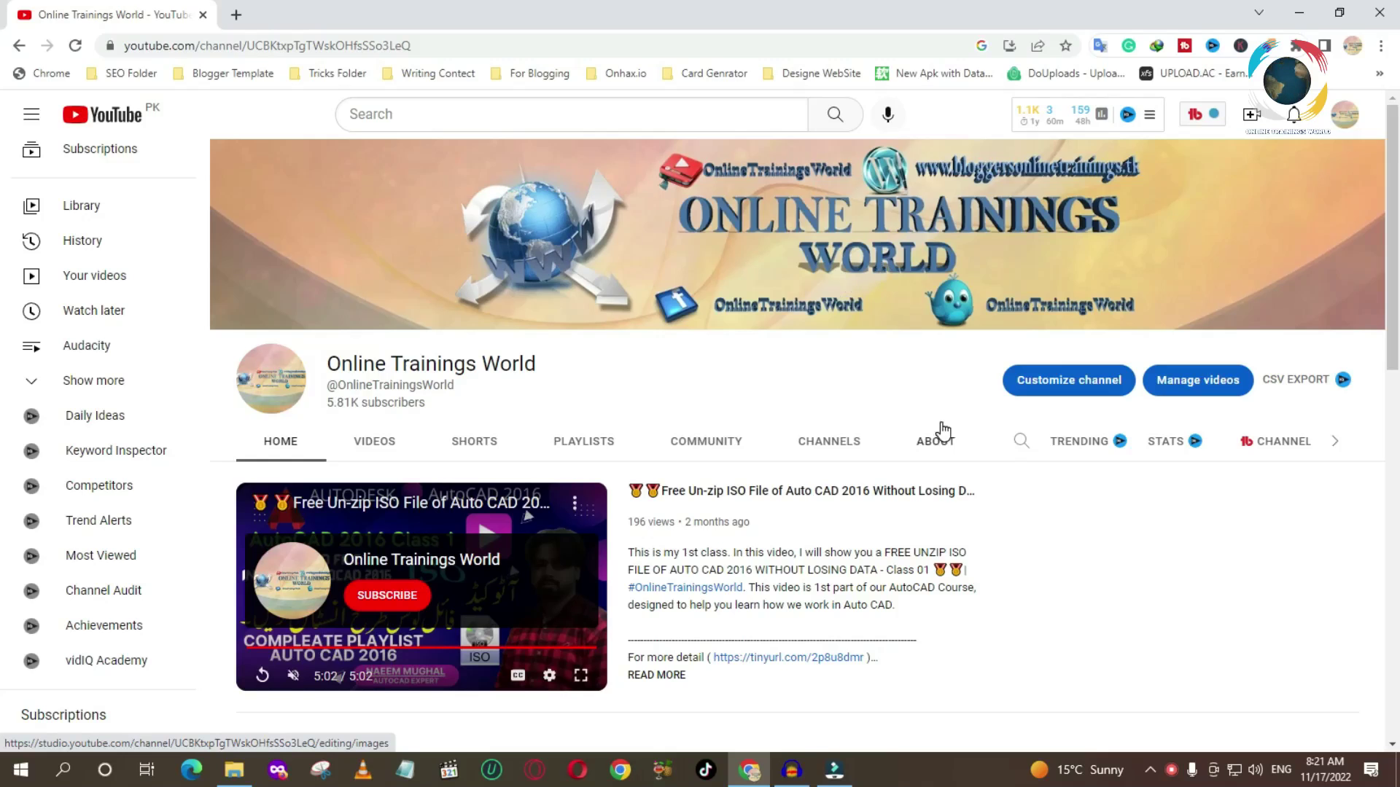
Switch to Audacity and listen to the opening seconds of the soloed Class 6 track, stopping playback at the end
left_click(792, 770)
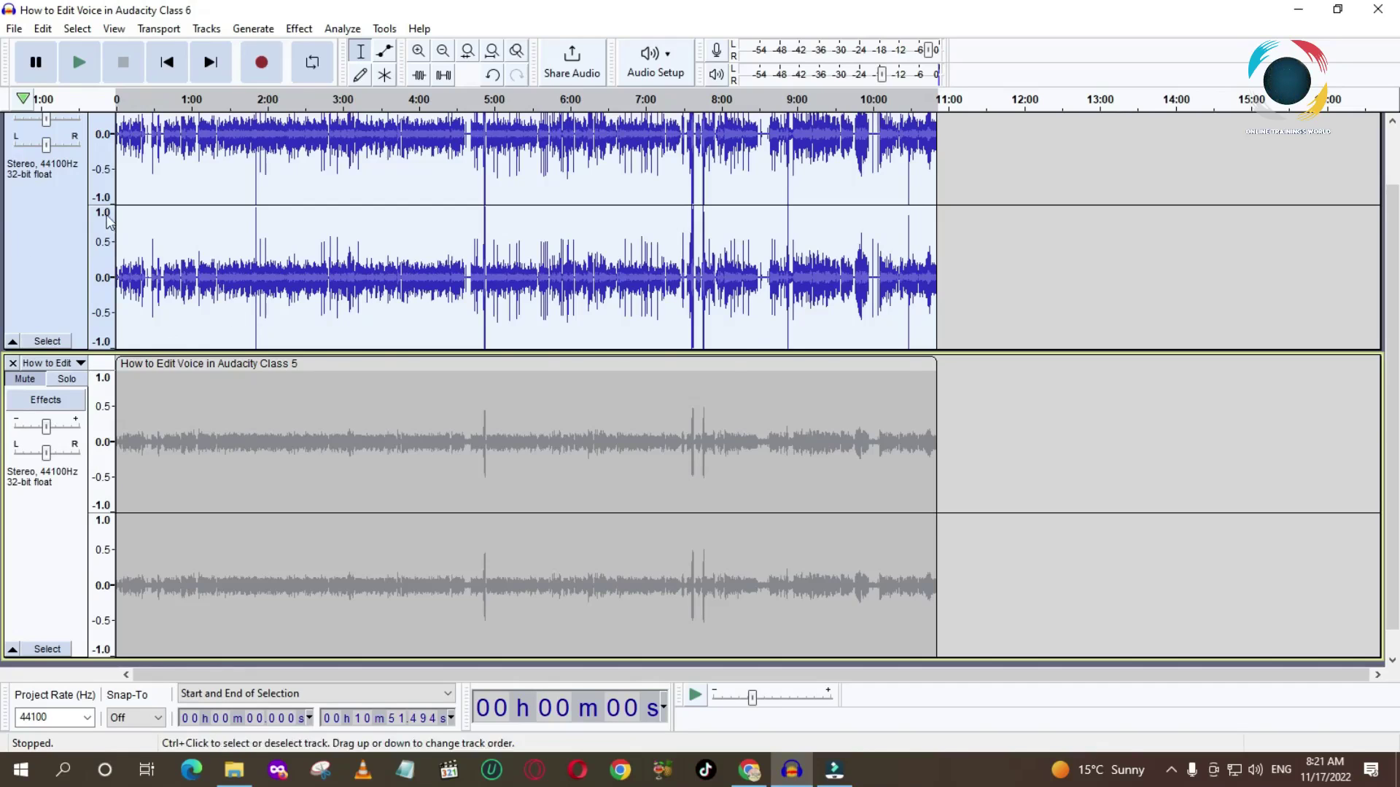
scroll(140, 213, "up", 2)
left_click(78, 62)
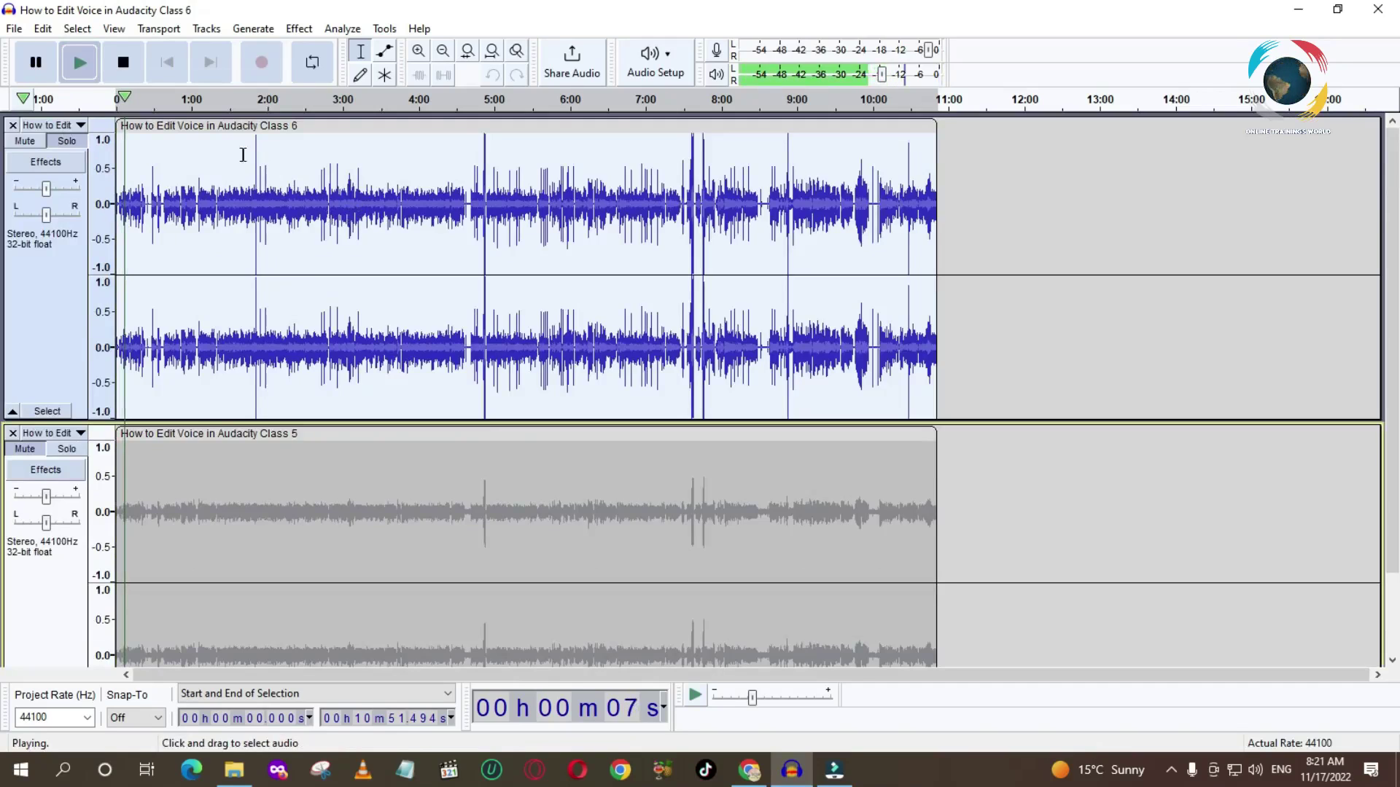
left_click(123, 62)
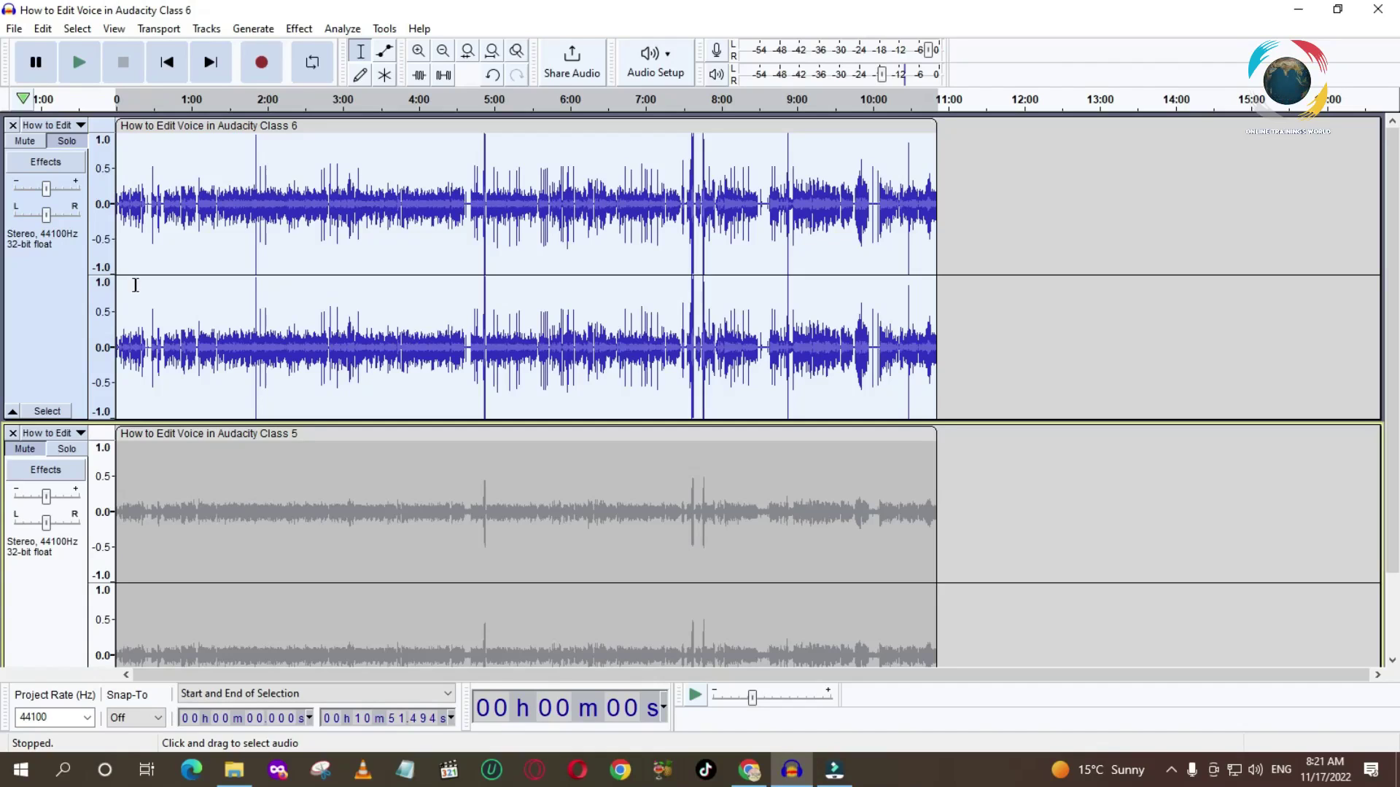
Mute the Class 6 track, solo the Class 5 track, and listen to it from the start and from about 0:50
left_click(26, 140)
left_click(25, 449)
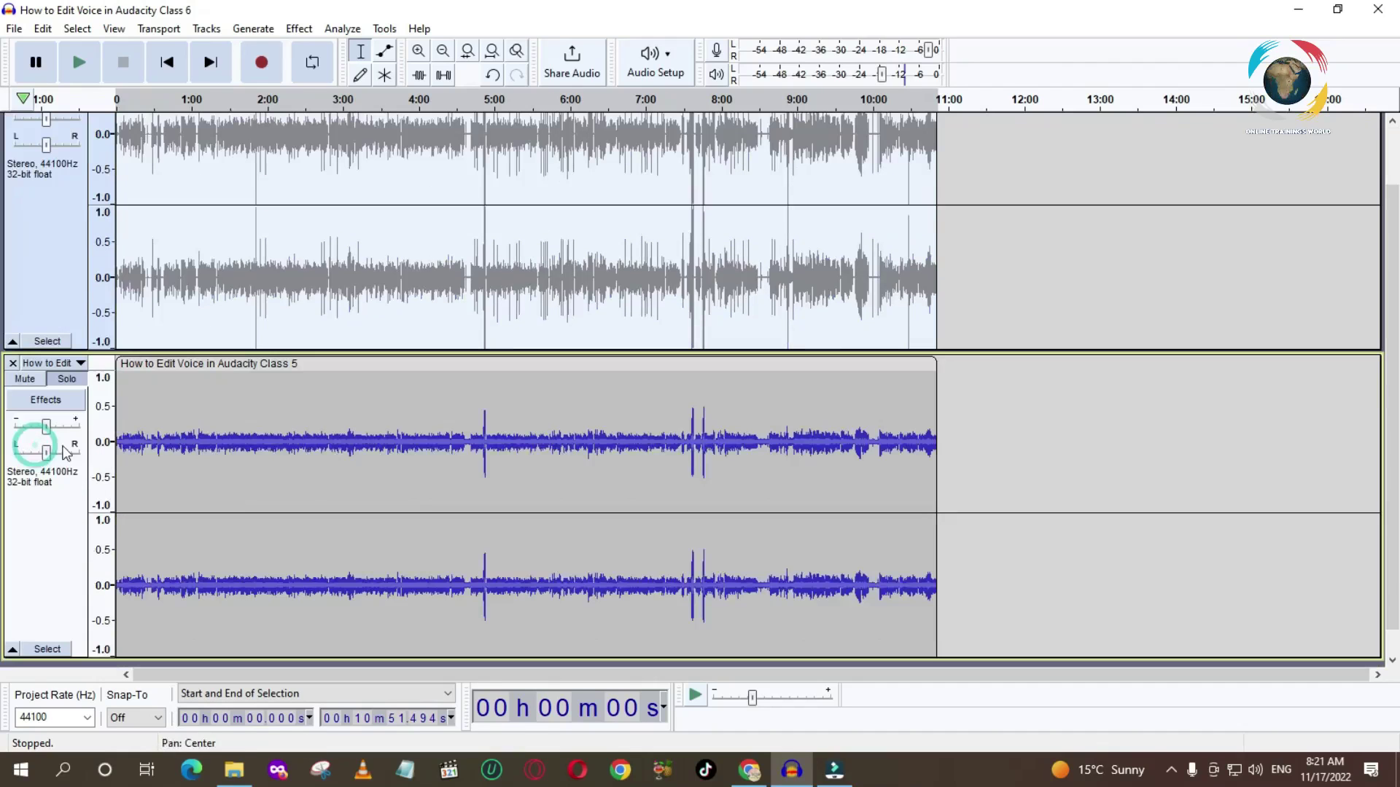
left_click(79, 62)
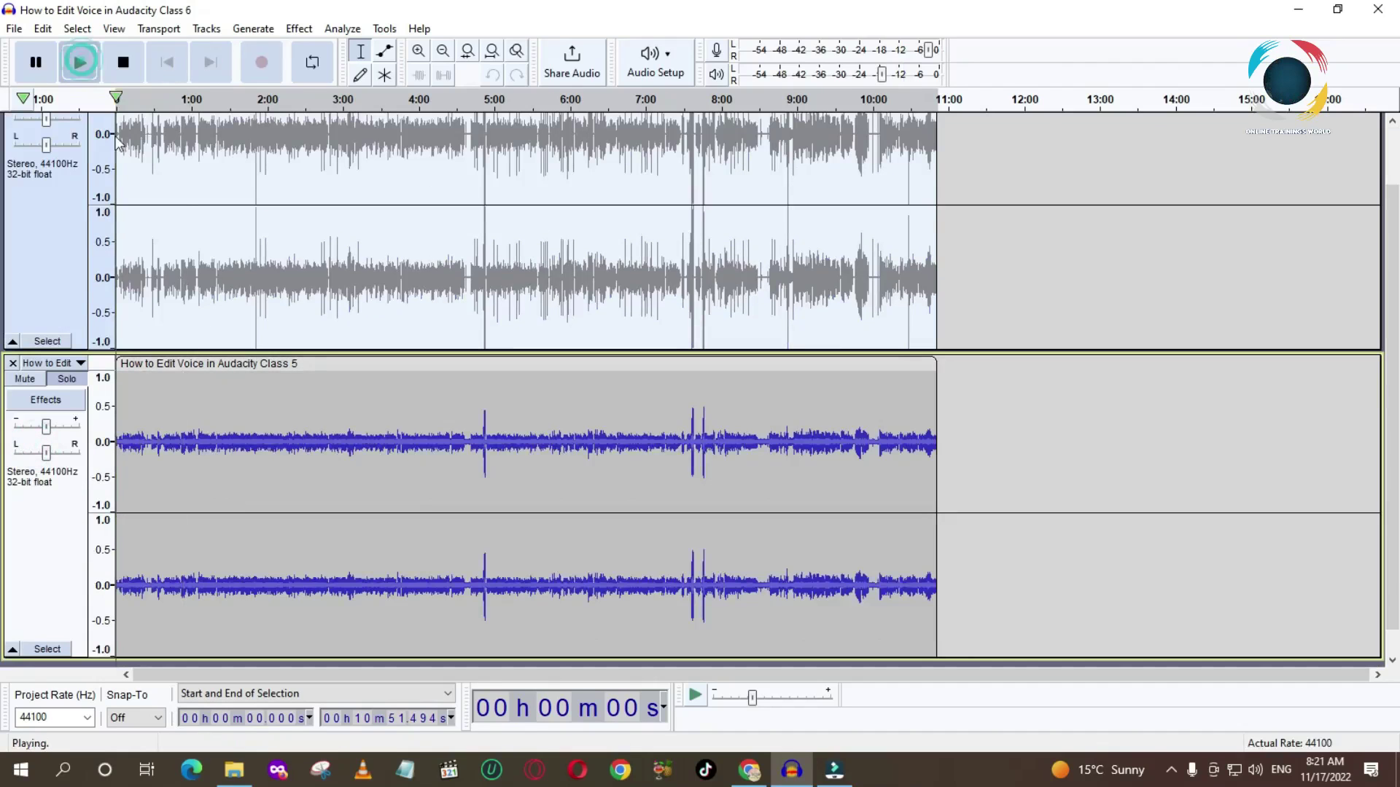
left_click(154, 380)
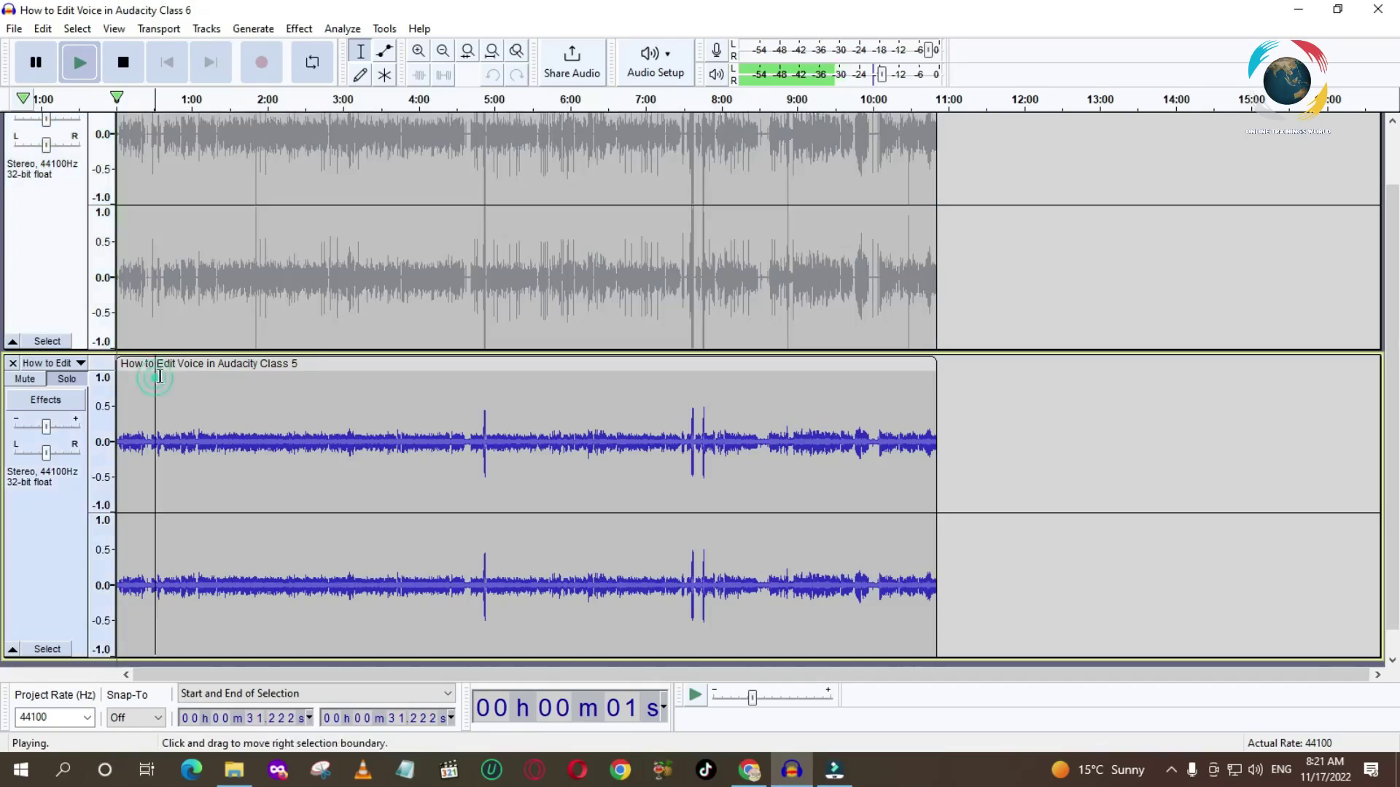
left_click(178, 102)
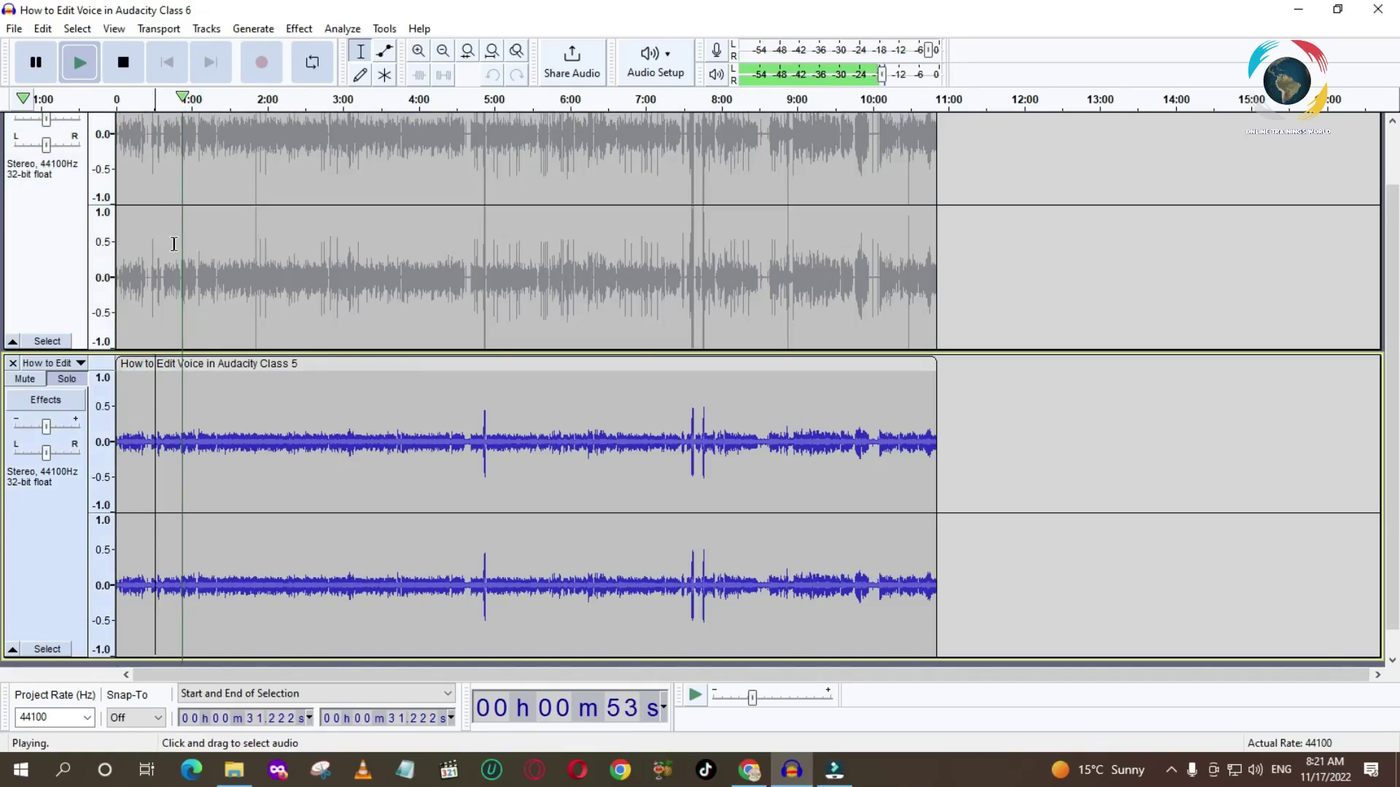
left_click(124, 62)
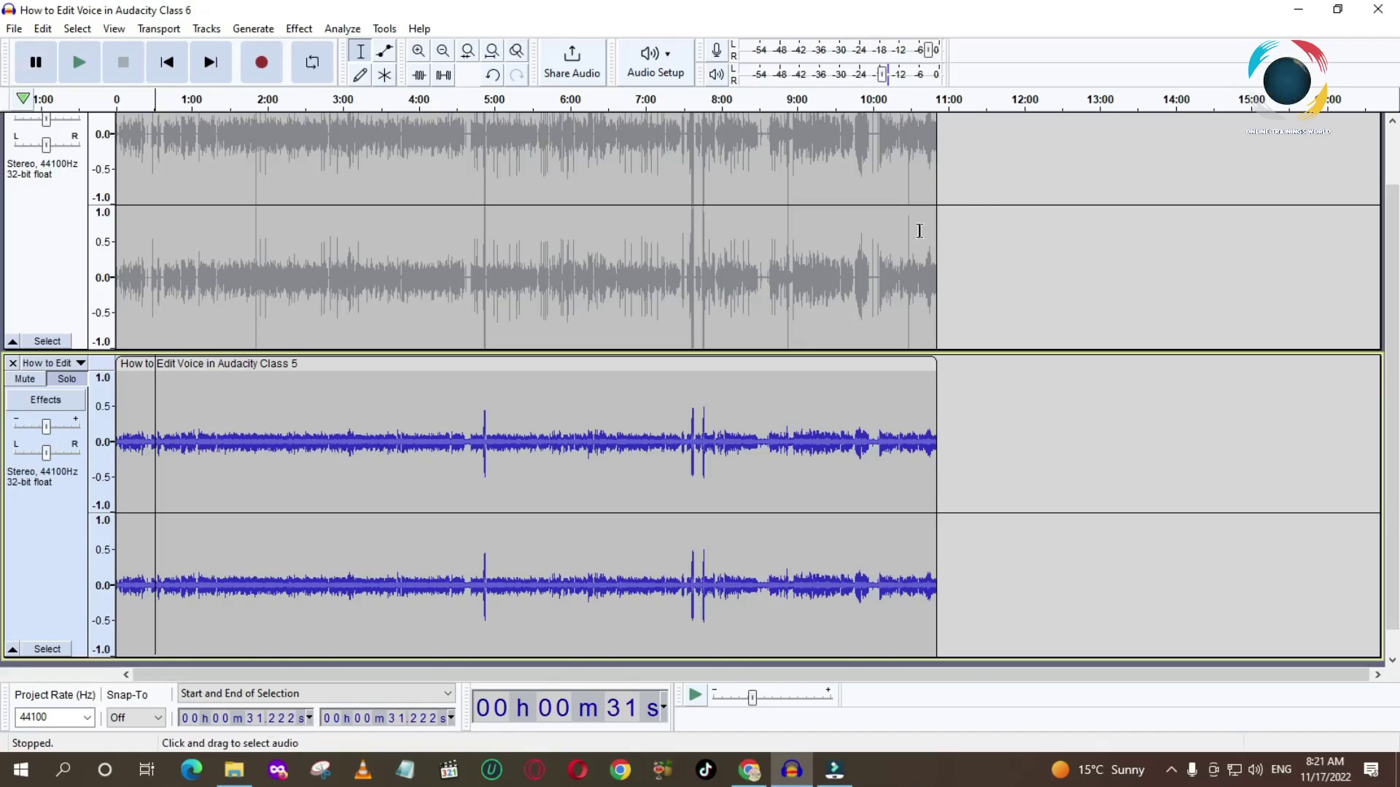
Remove the "How to Edit Voice in Audacity Class 6" track from the project
left_click(994, 172)
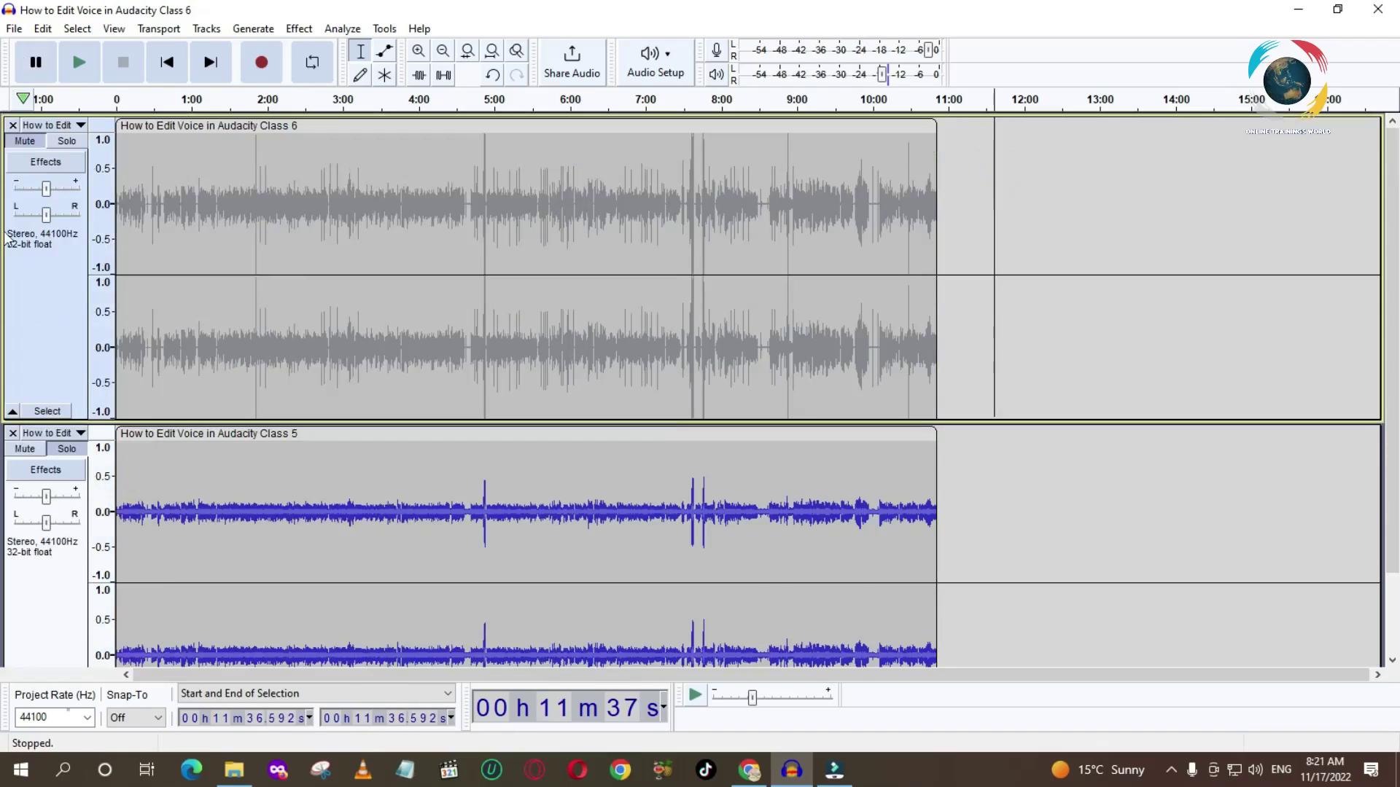
left_click(13, 127)
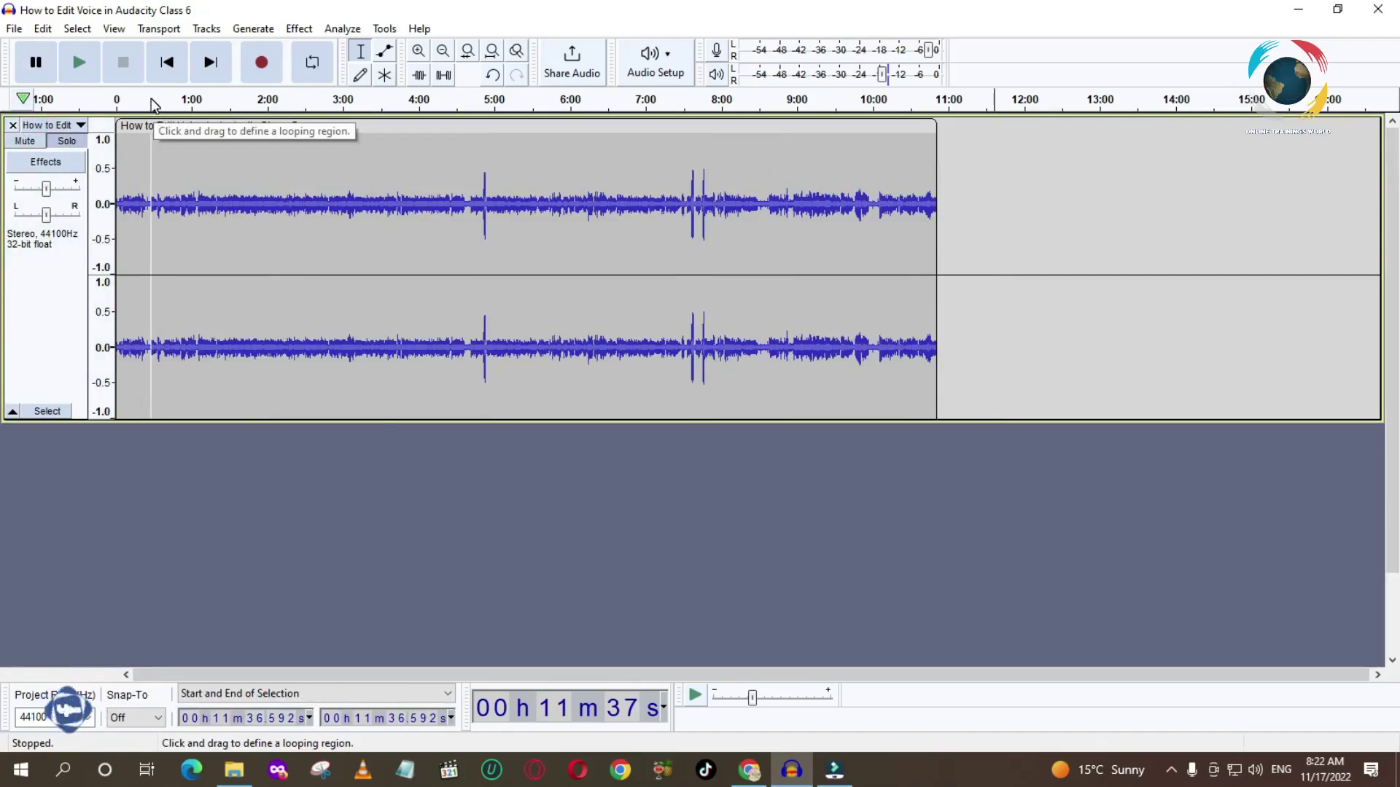
Capture a Noise Reduction noise profile from the speech-free stretch between about 0.9 and 2.5 seconds of the Class 5 track
left_click(418, 51)
left_click(417, 51)
left_click(418, 50)
left_click(418, 51)
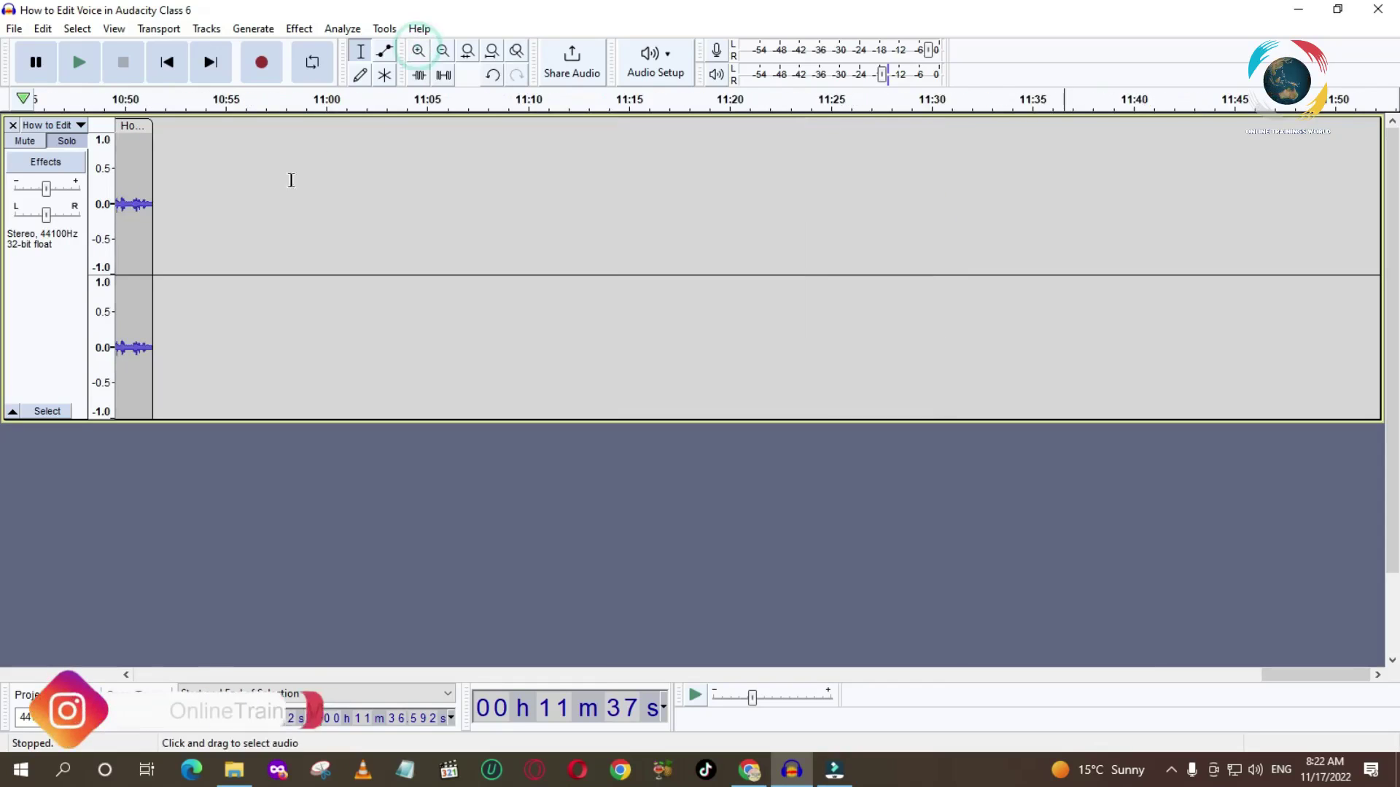
left_click(418, 50)
left_click(417, 50)
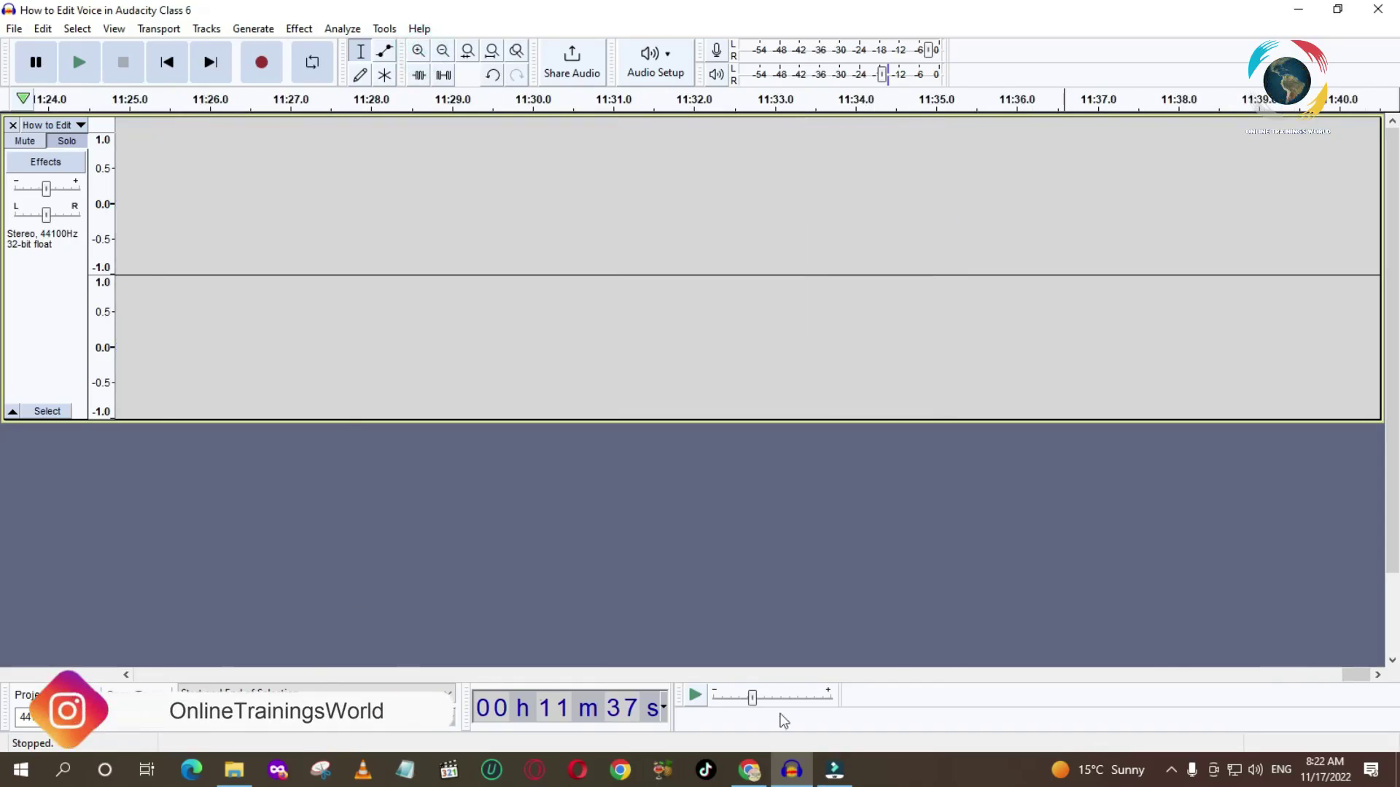
left_click_drag(1360, 675, 126, 647)
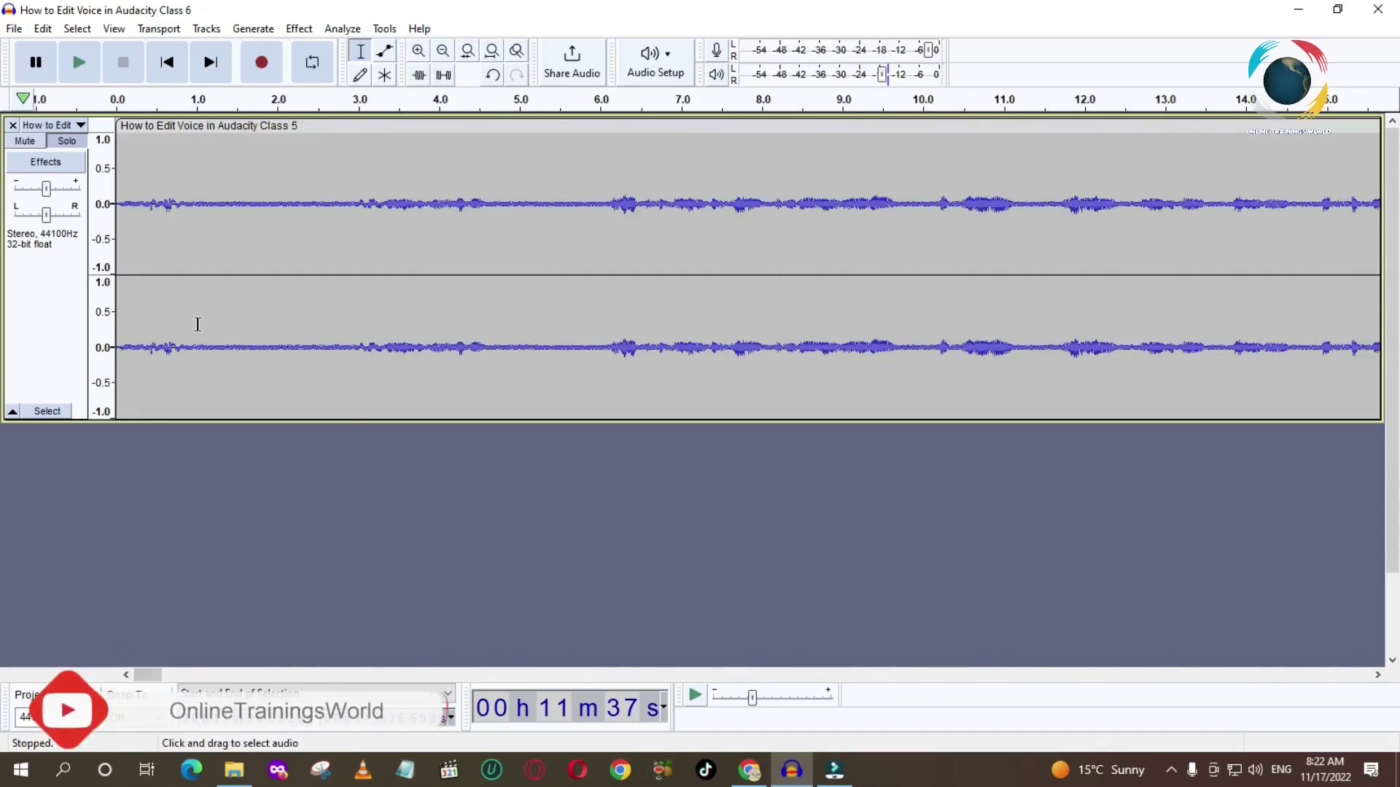
left_click_drag(192, 187, 314, 182)
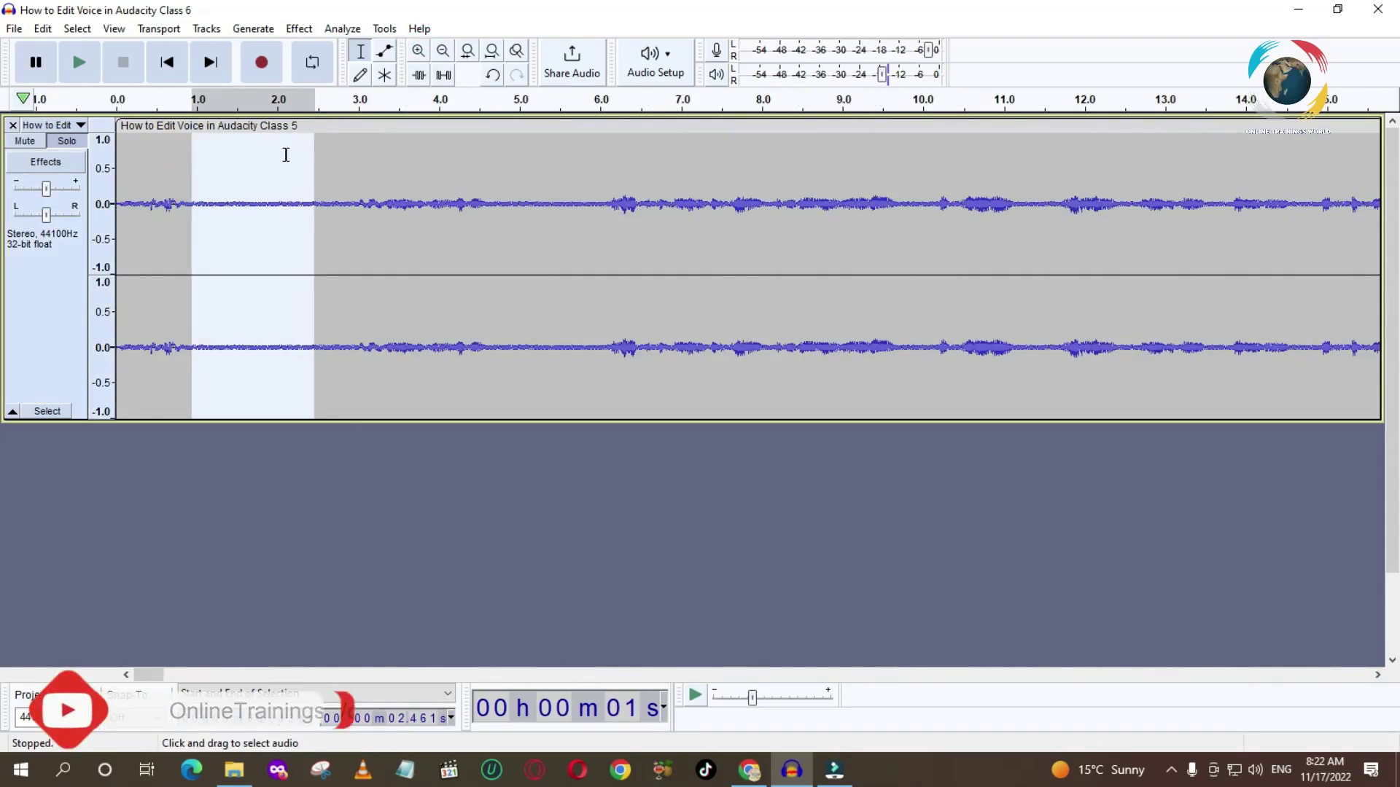
left_click(299, 29)
mouse_move(343, 29)
mouse_move(299, 28)
mouse_move(406, 202)
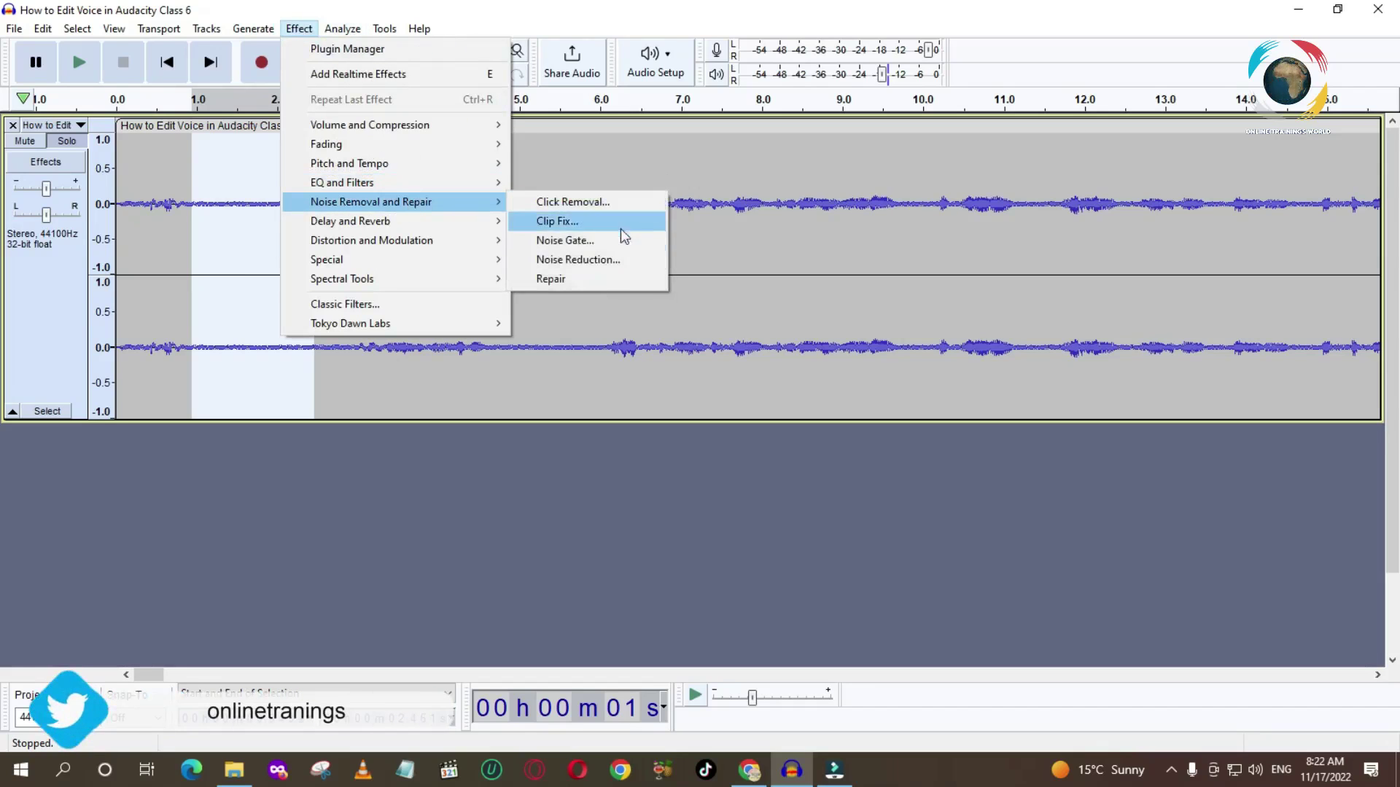
left_click(598, 259)
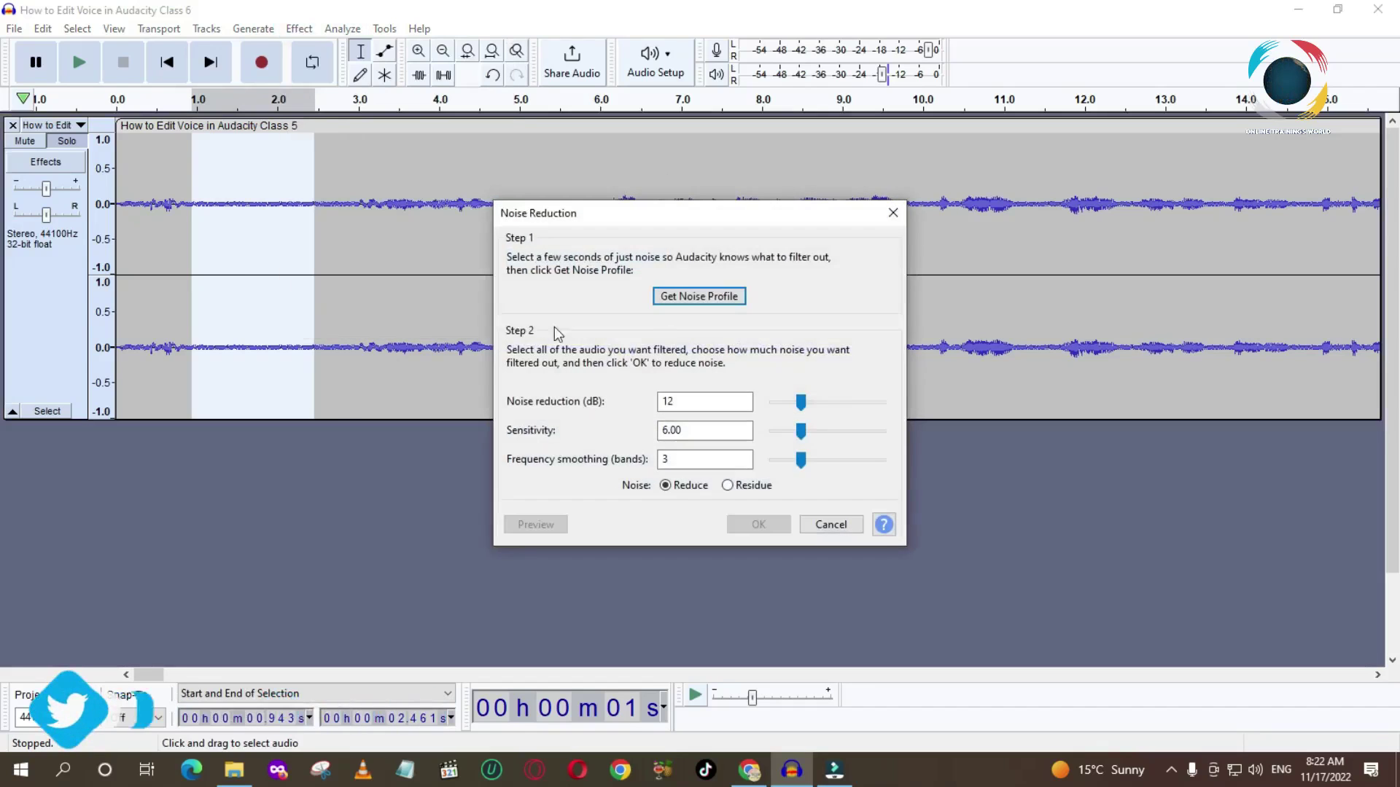
left_click(708, 298)
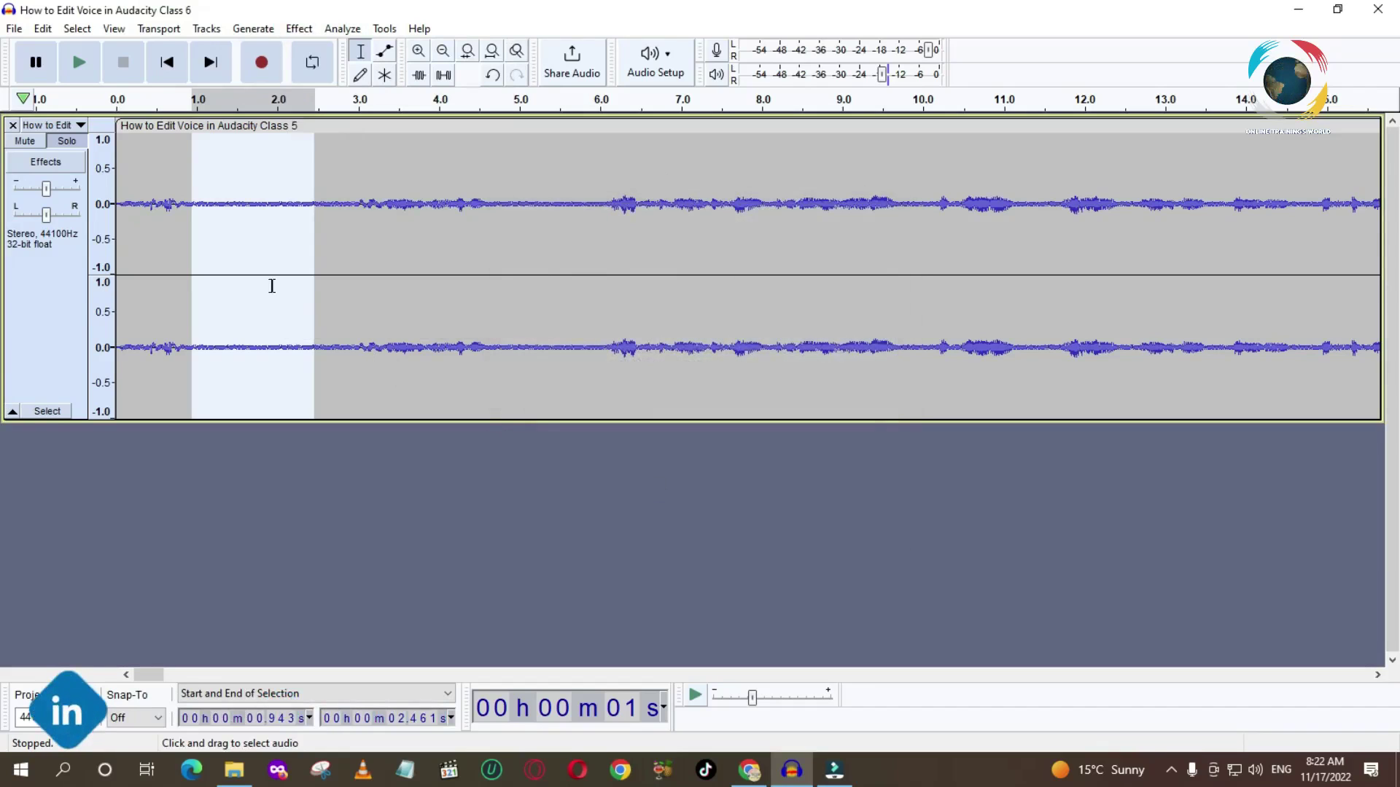
Apply Noise Reduction to the entire Class 5 clip using the captured noise profile
left_click(219, 126)
left_click(299, 28)
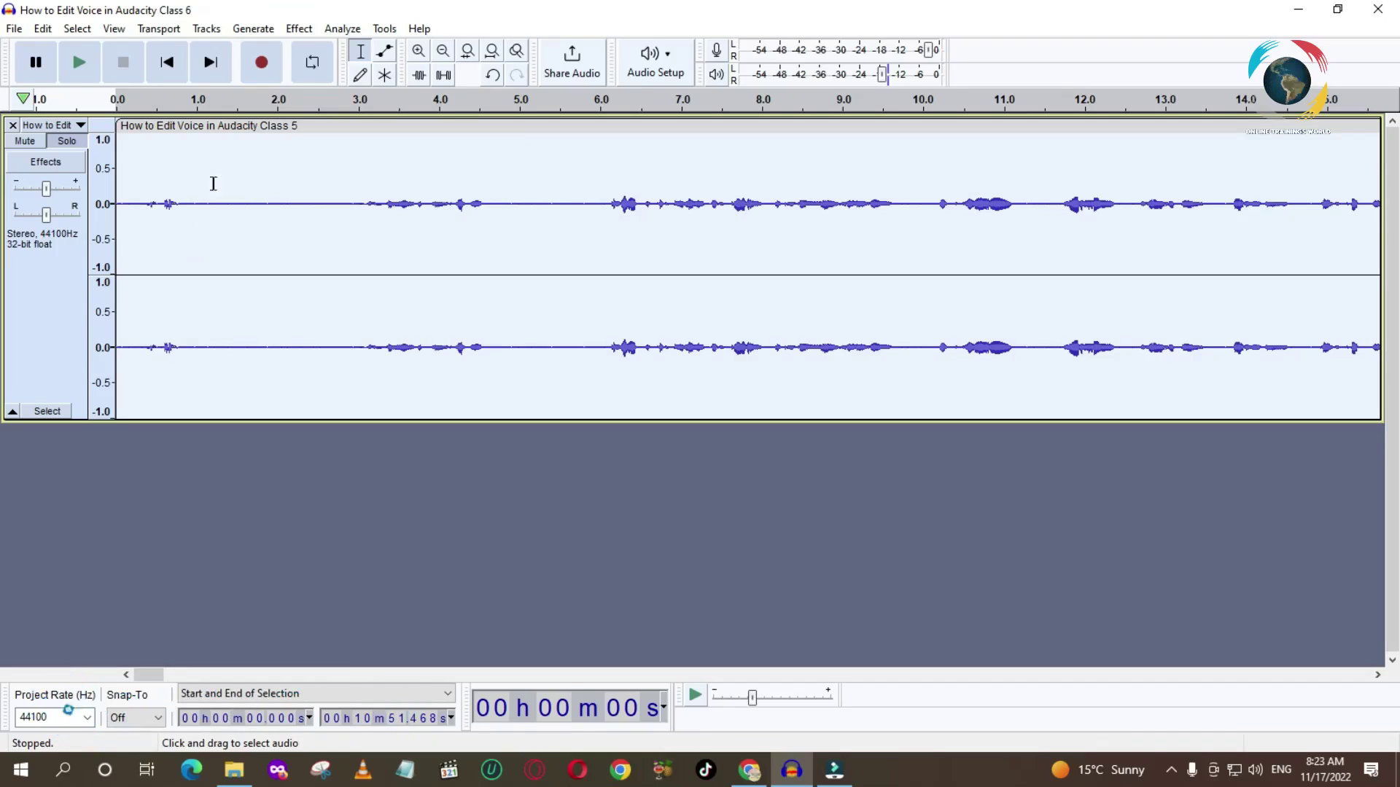
left_click(338, 215)
left_click_drag(206, 182, 337, 183)
left_click(299, 29)
mouse_move(318, 182)
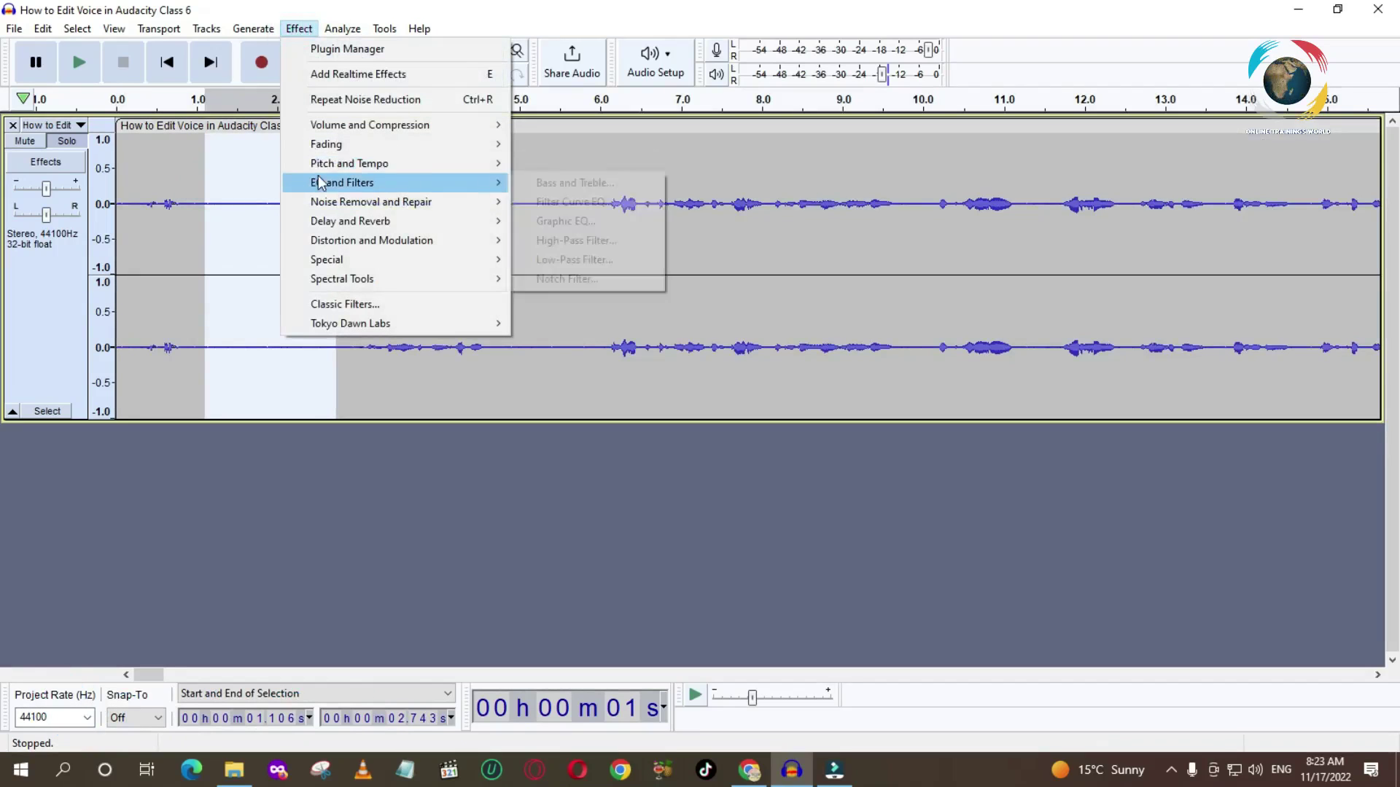
mouse_move(365, 127)
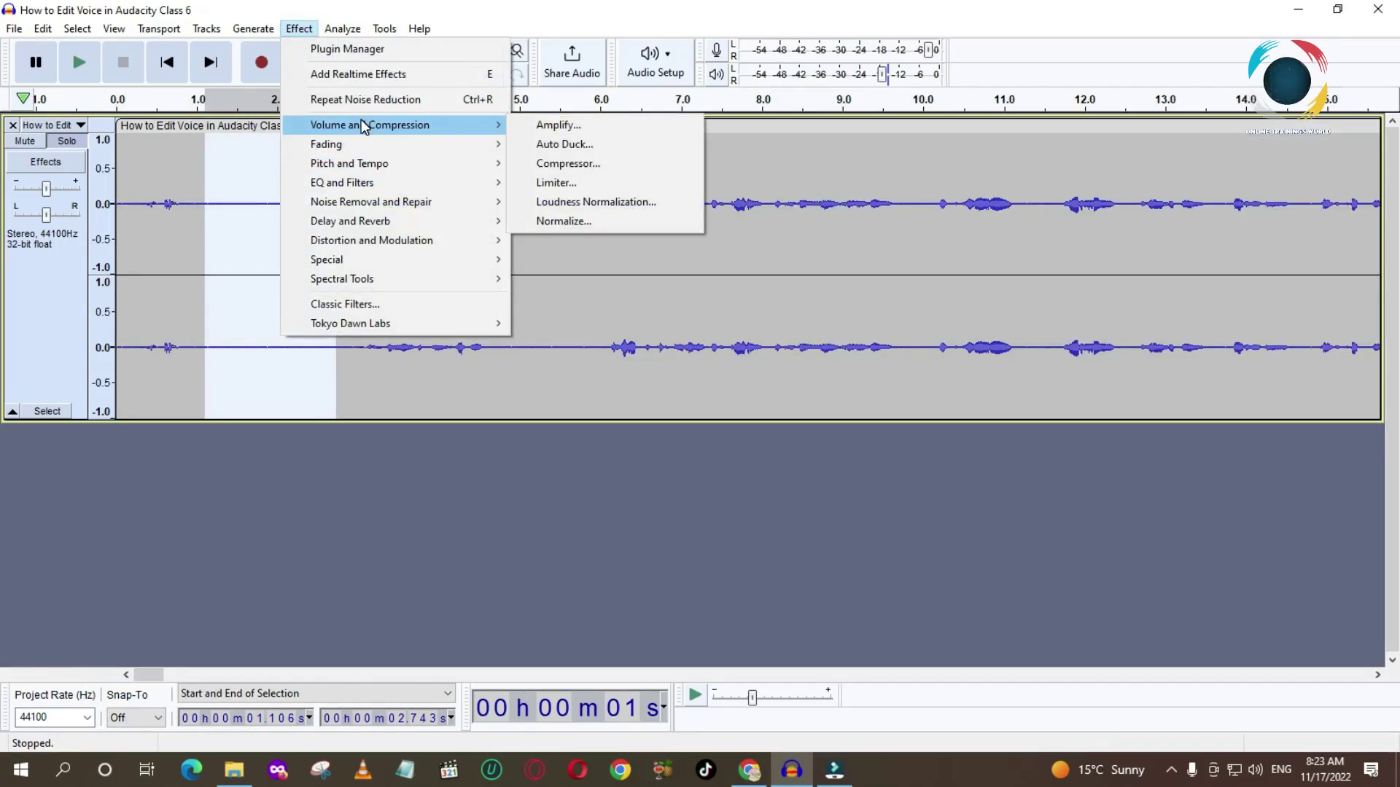
left_click(576, 165)
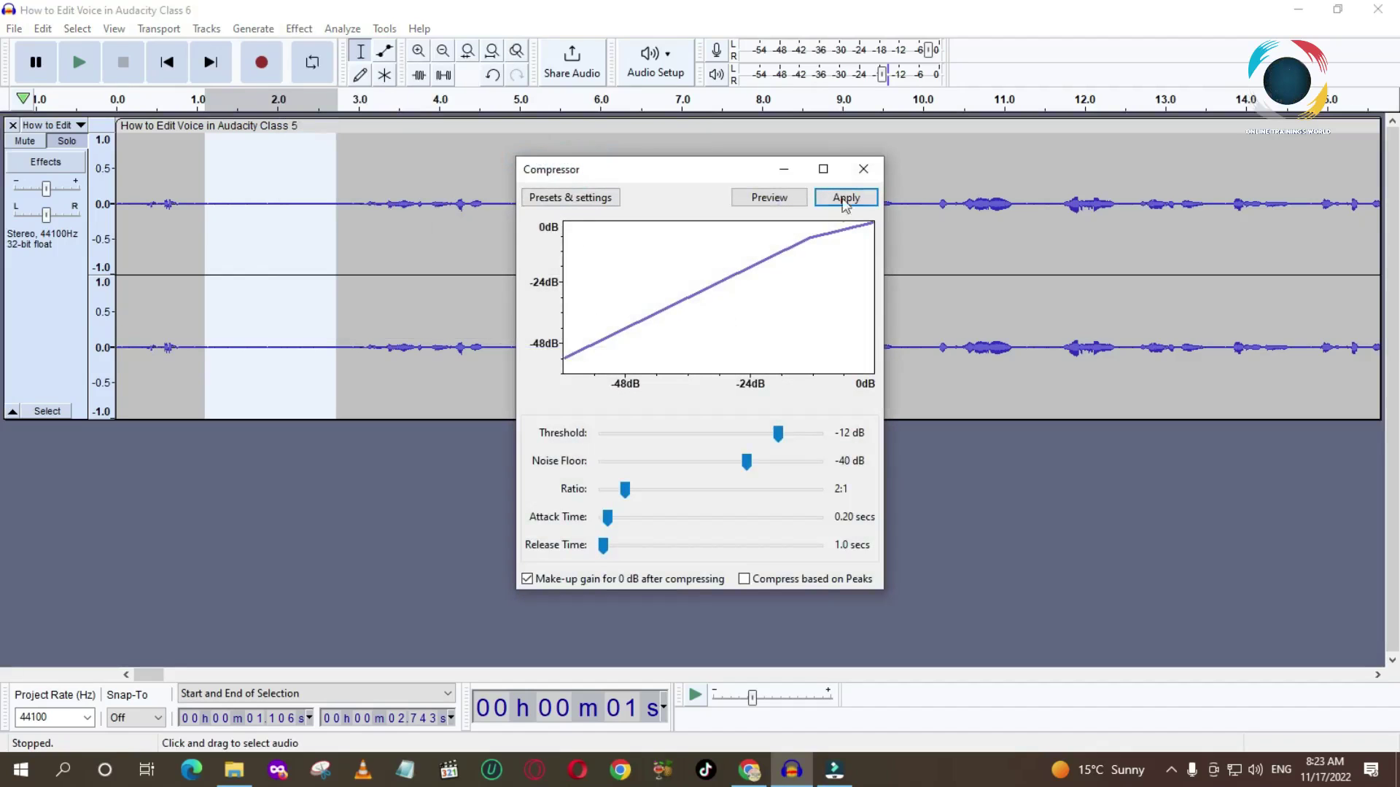
left_click(864, 169)
Apply the Compressor to the whole track with threshold -12 dB, noise floor -40 dB, ratio 2:1 and make-up gain for 0 dB
left_click(193, 248)
key("ctrl+a")
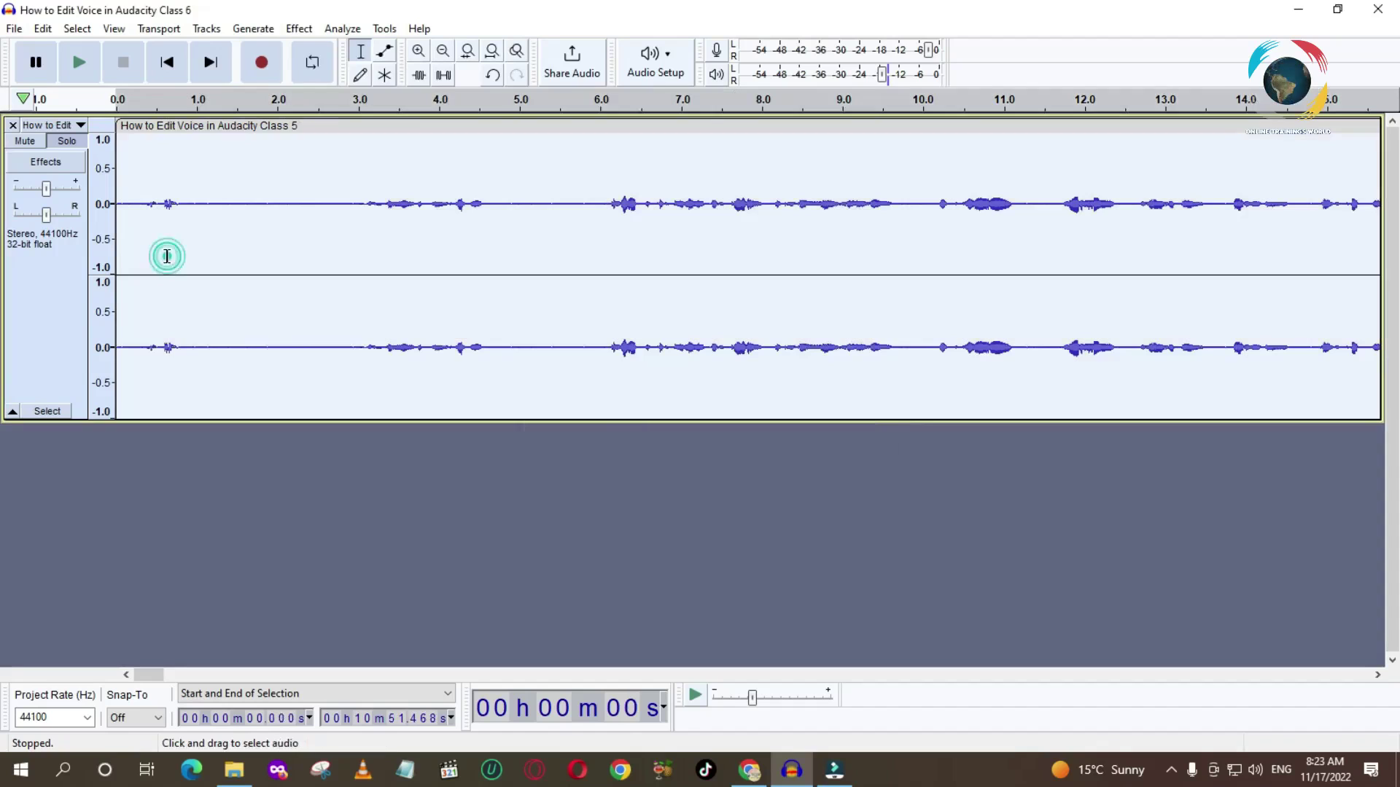
left_click(299, 28)
mouse_move(422, 125)
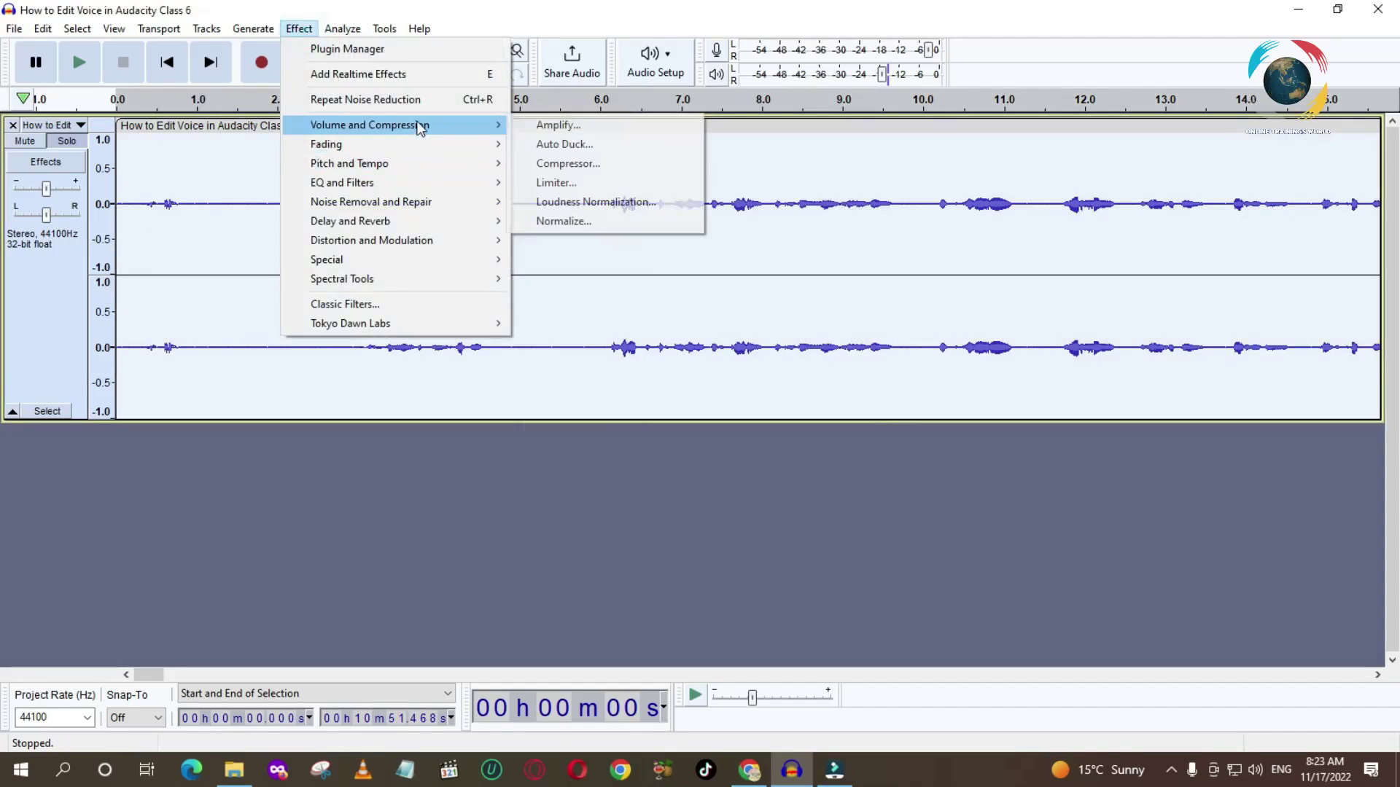
left_click(573, 165)
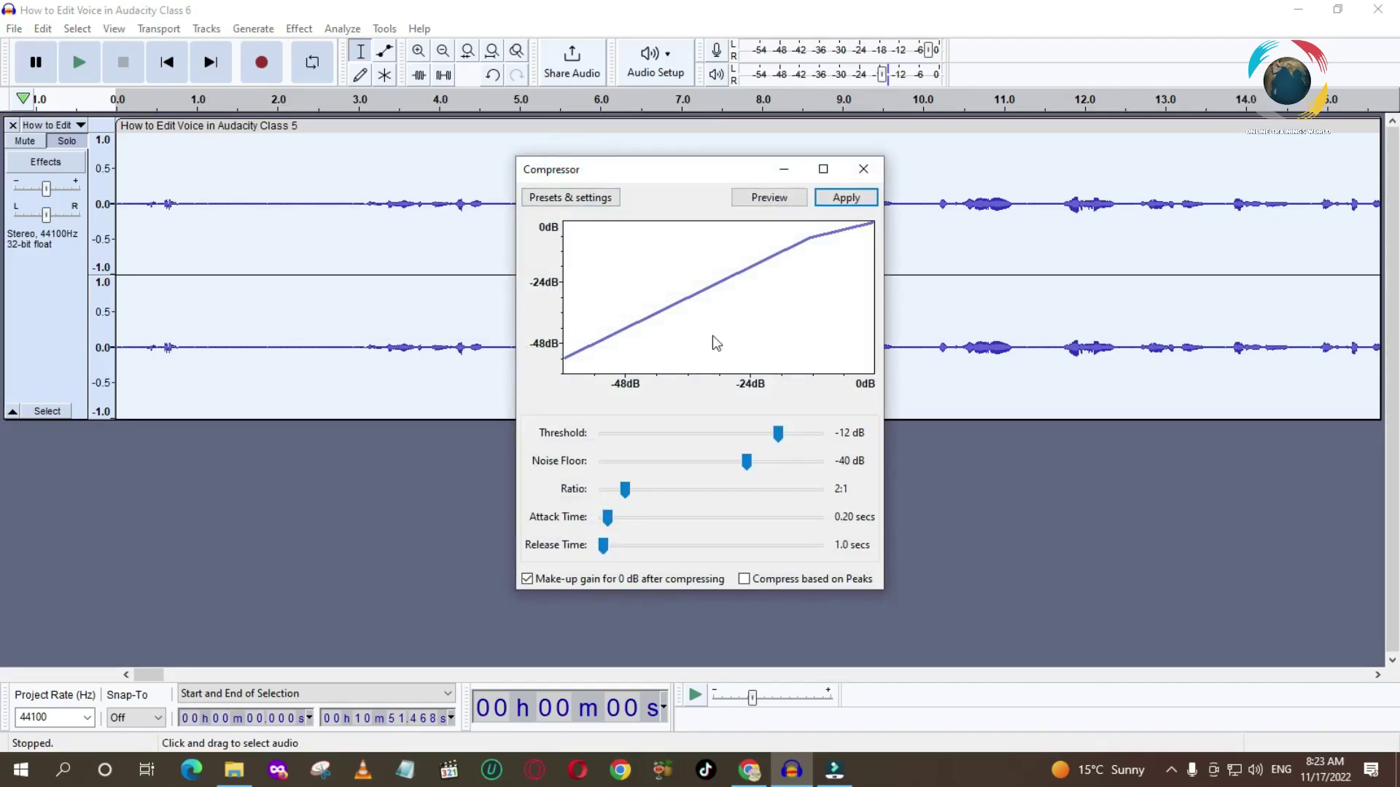
left_click(845, 197)
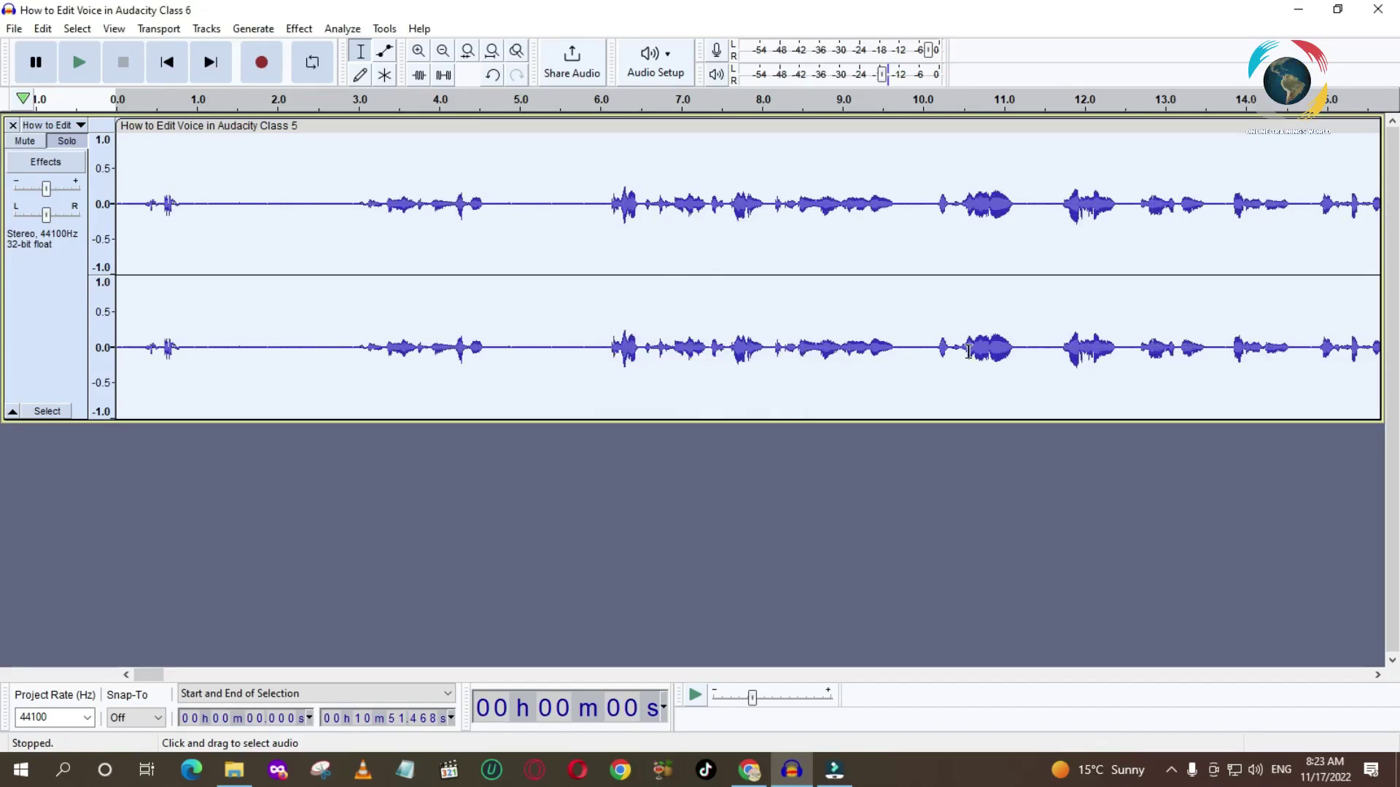
Normalize the whole track to a peak amplitude of -1.0 dB with DC offset removal
left_click(299, 29)
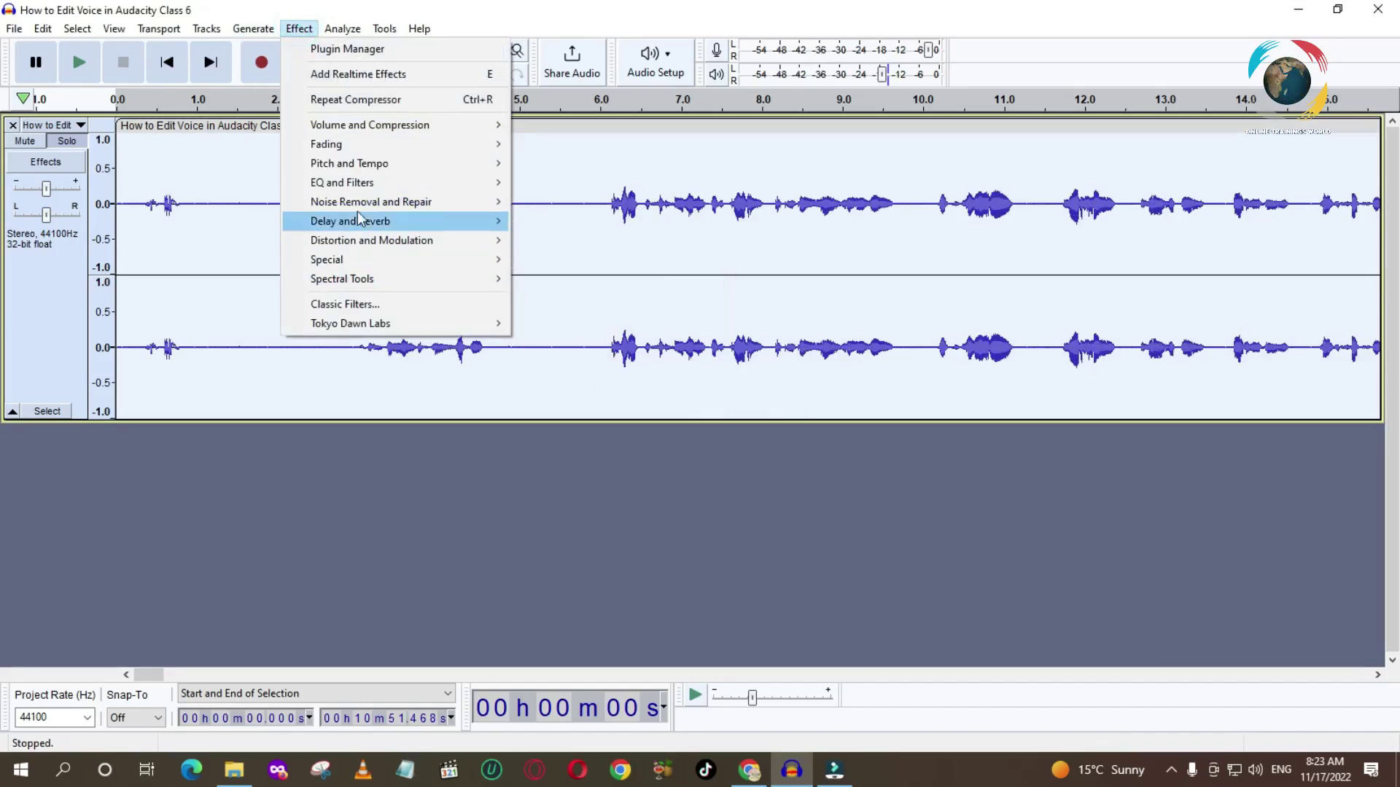
mouse_move(366, 128)
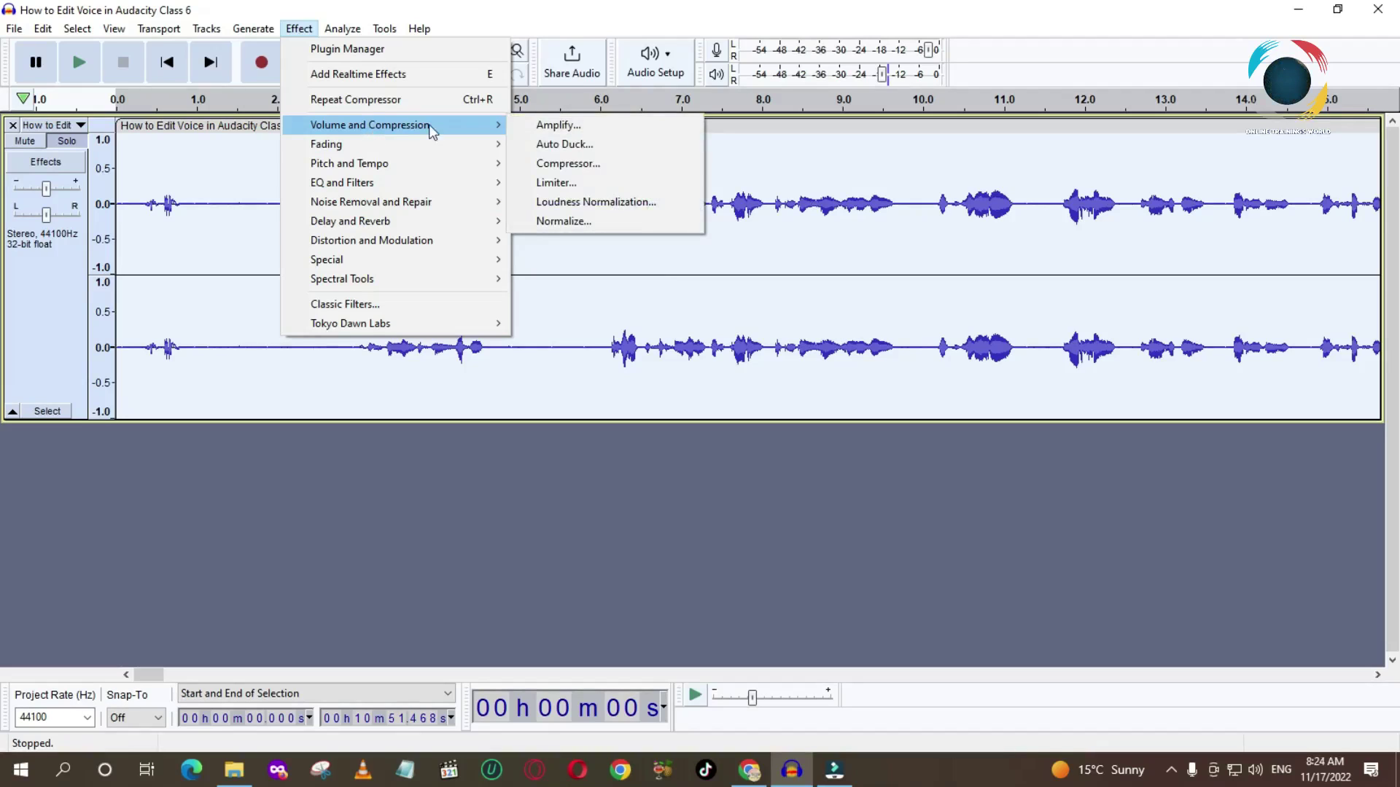
left_click(538, 221)
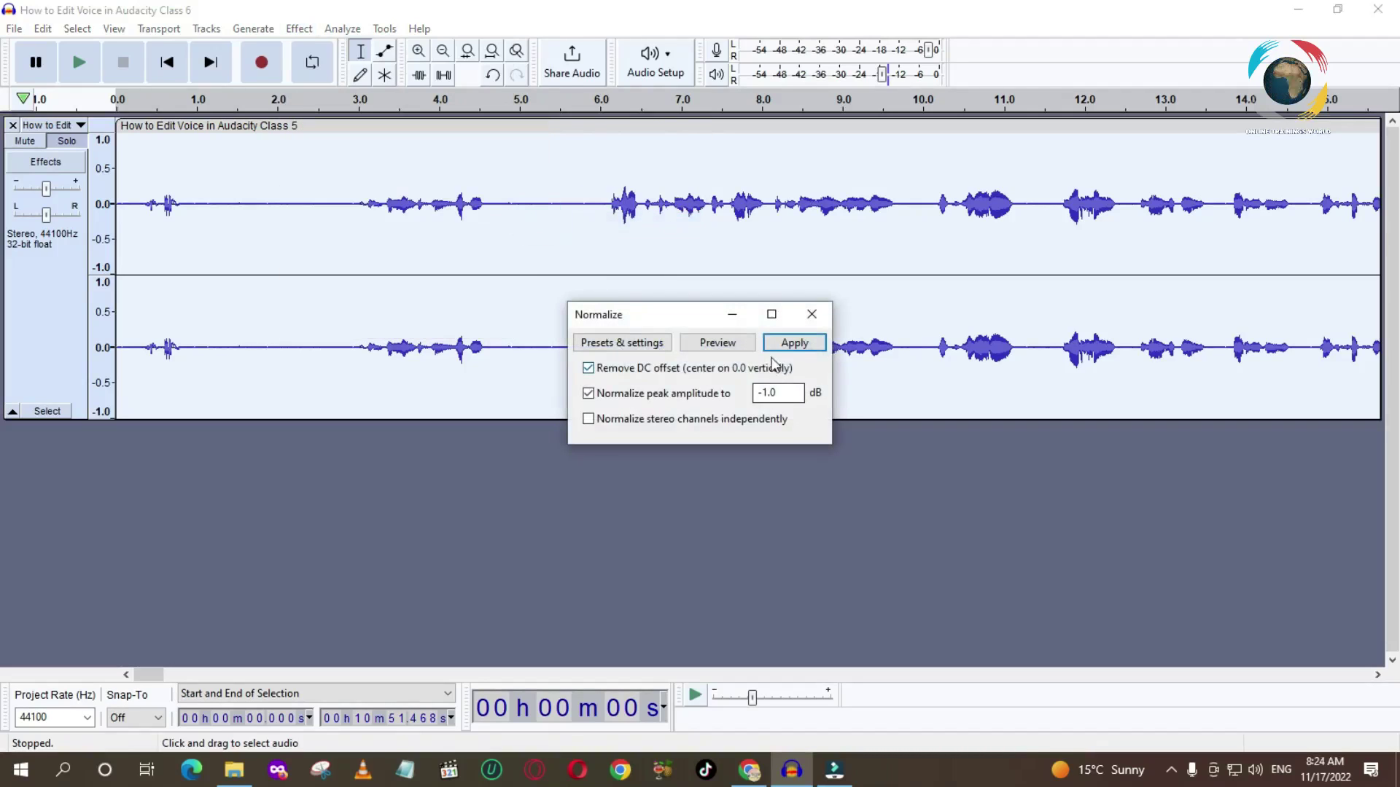
left_click(795, 344)
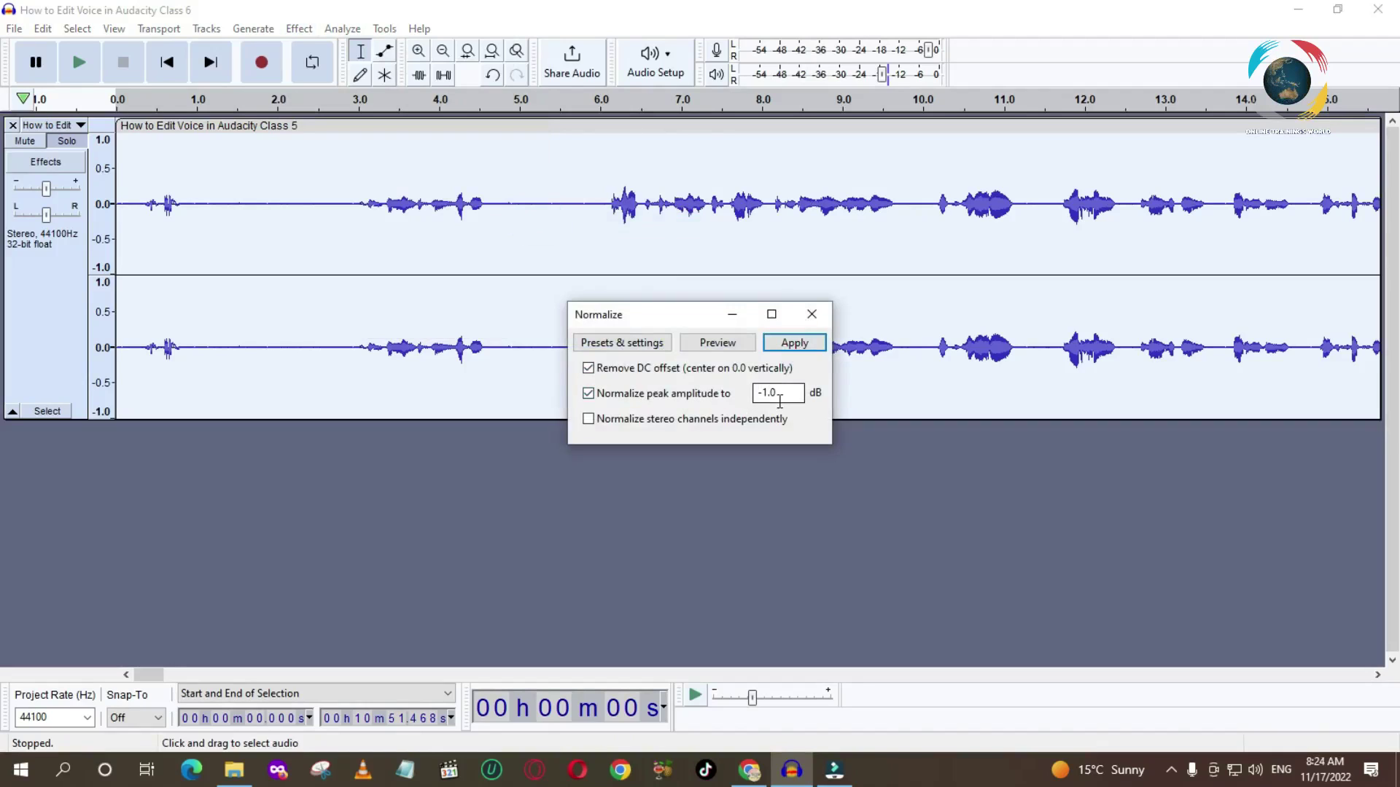
left_click(790, 344)
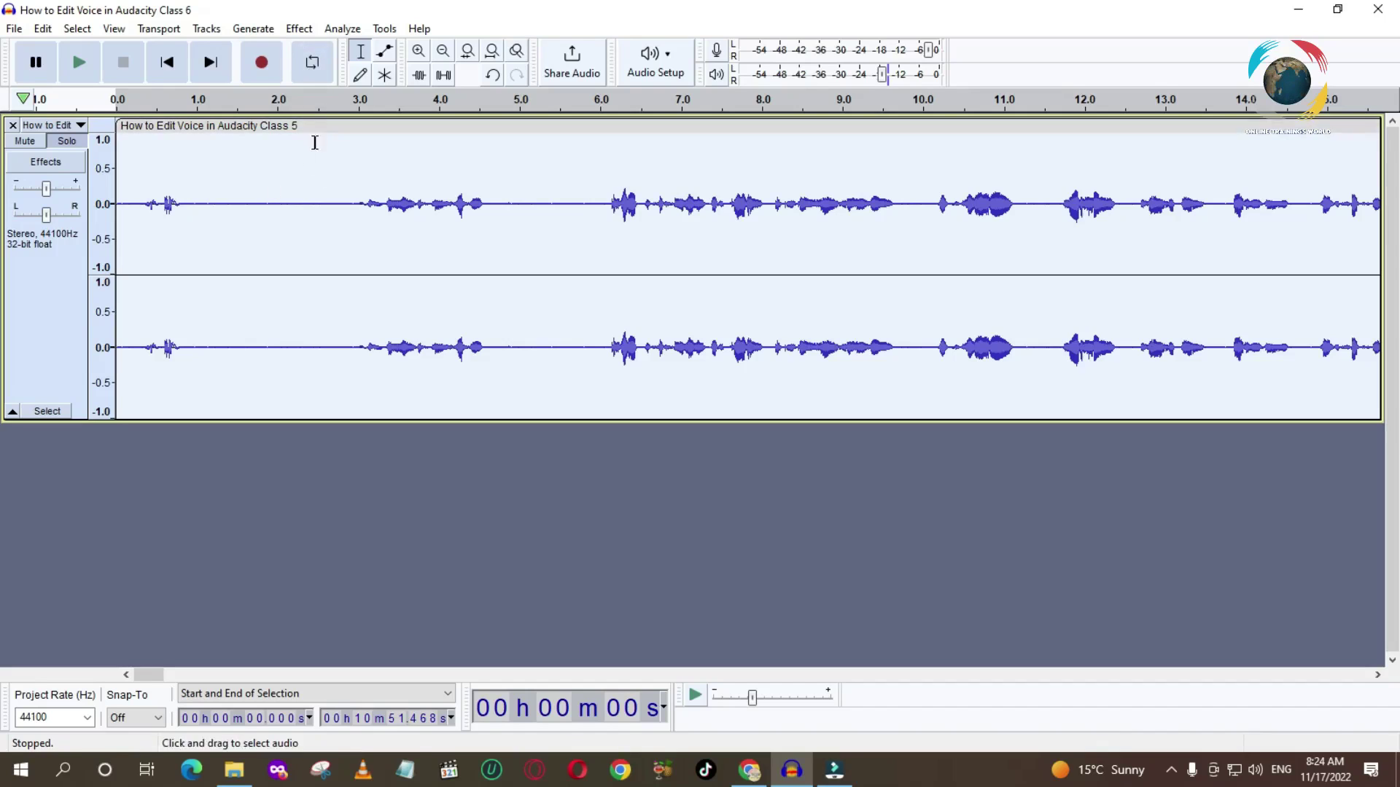
Apply Bass and Treble to the whole track with bass 4.0 dB, treble 10.0 dB and volume 0.0 dB
left_click(299, 30)
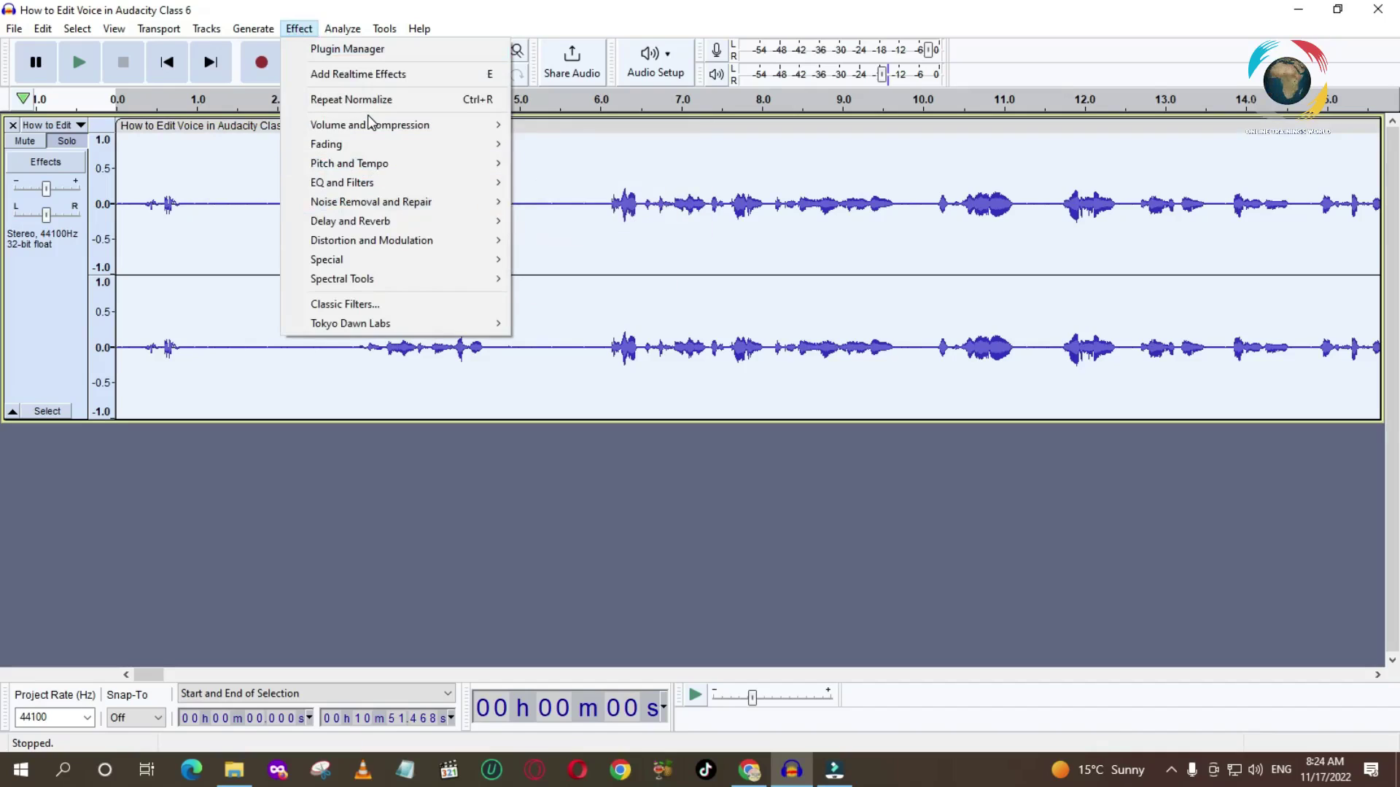
mouse_move(370, 129)
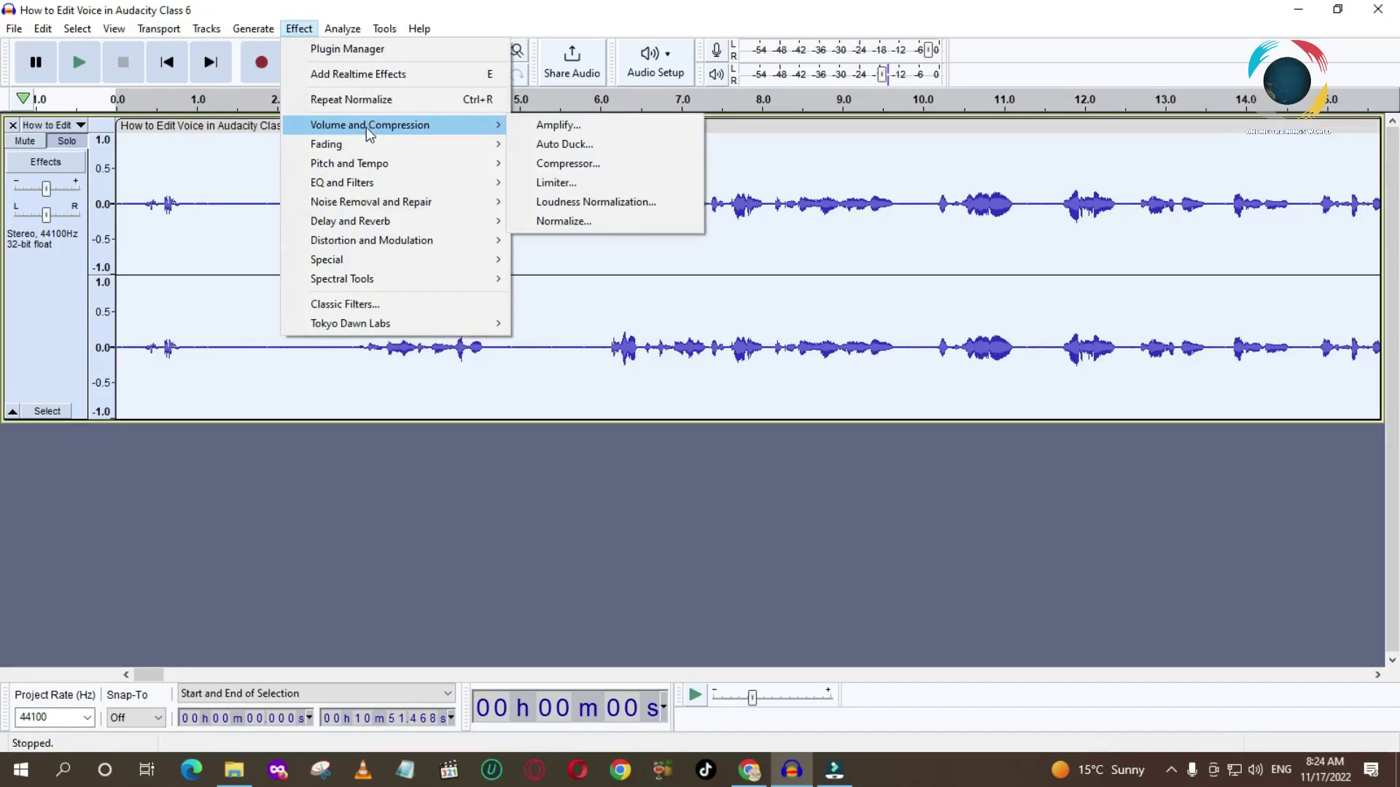
mouse_move(366, 185)
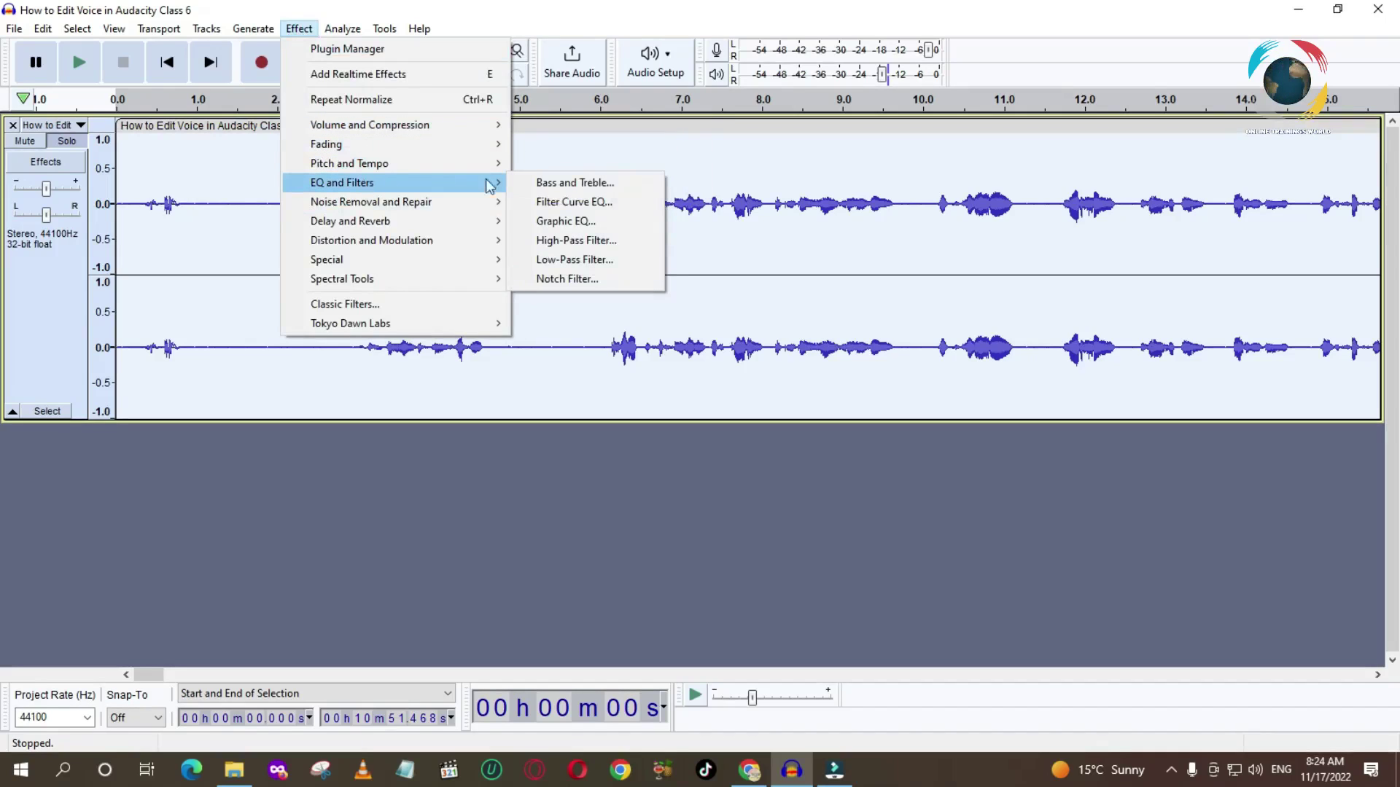
left_click(541, 183)
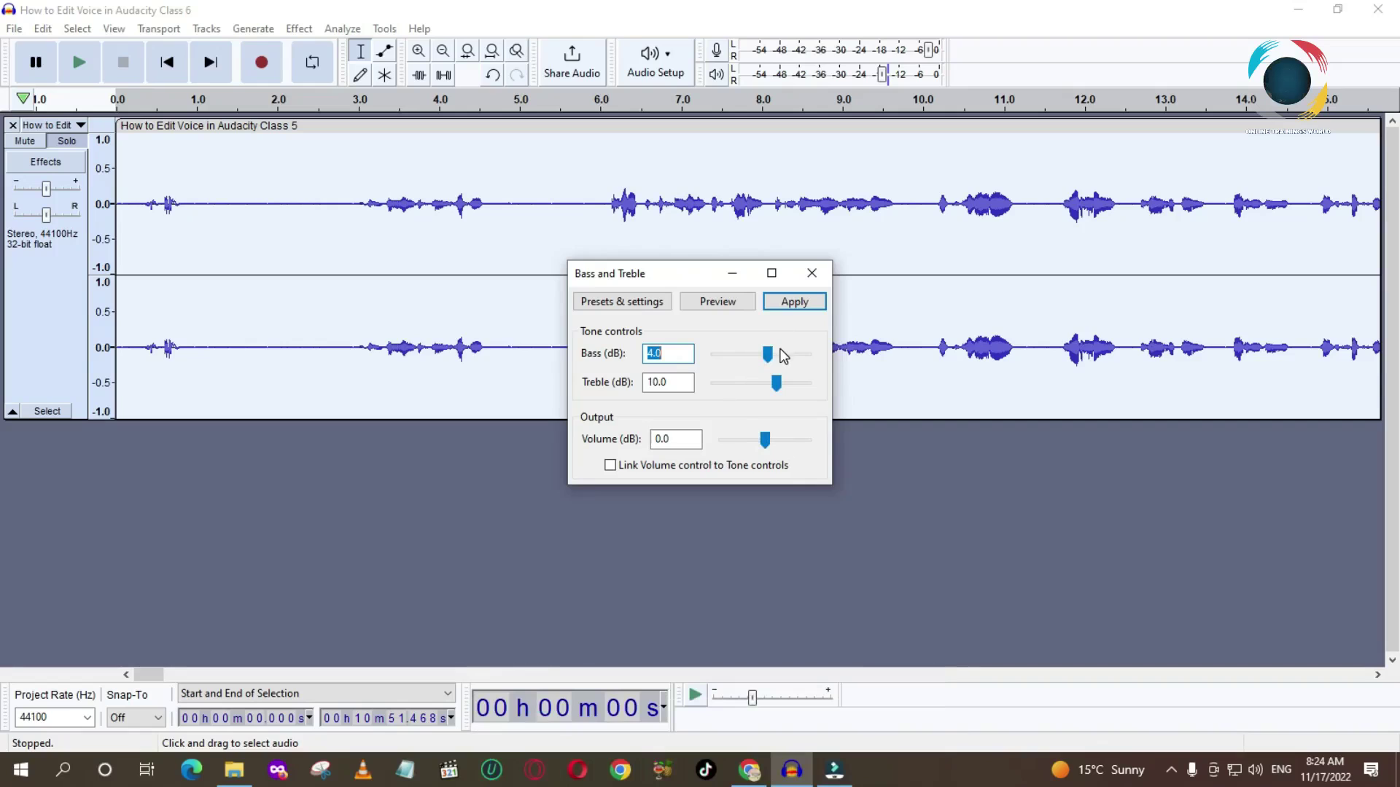
left_click(797, 303)
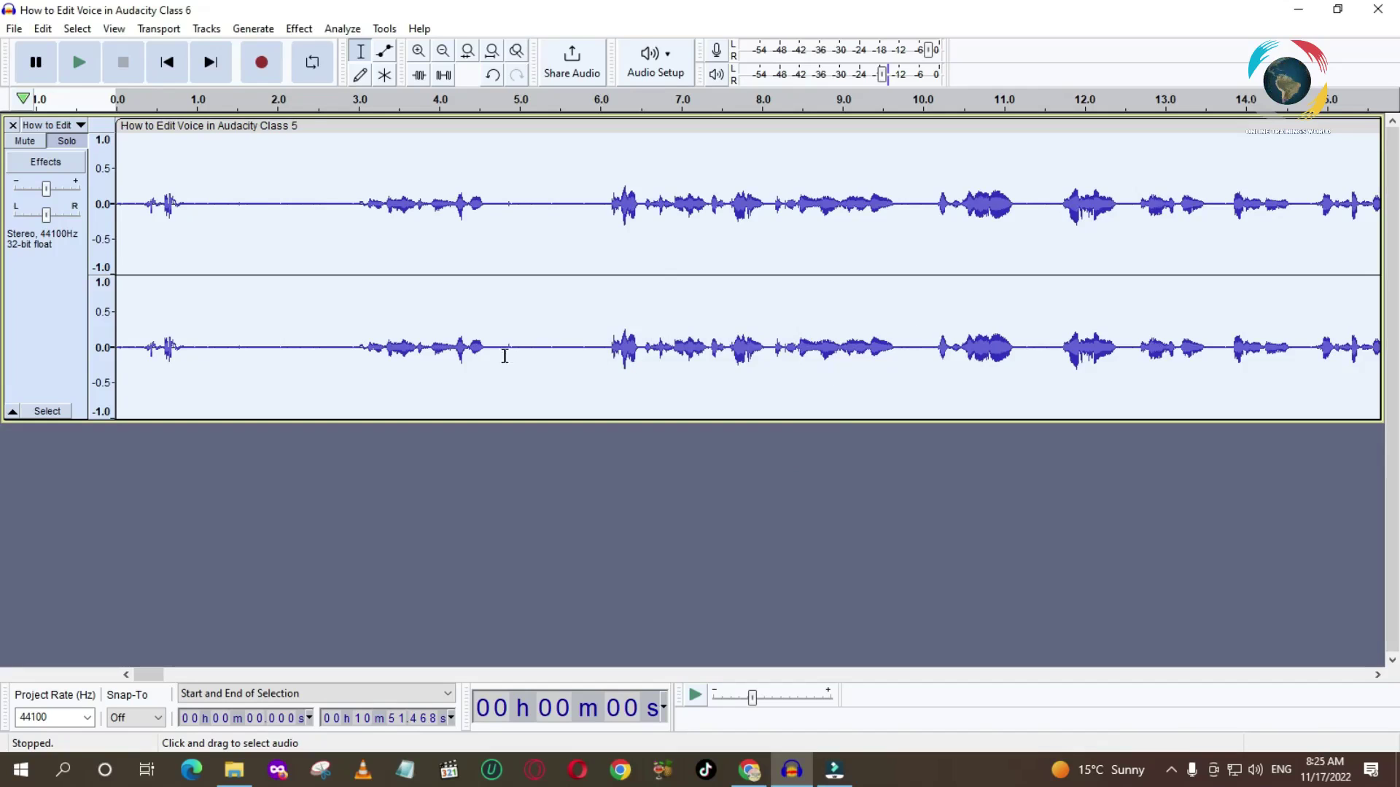
Play back the processed recording from around the 6-second mark to check the Bass and Treble result
left_click(596, 99)
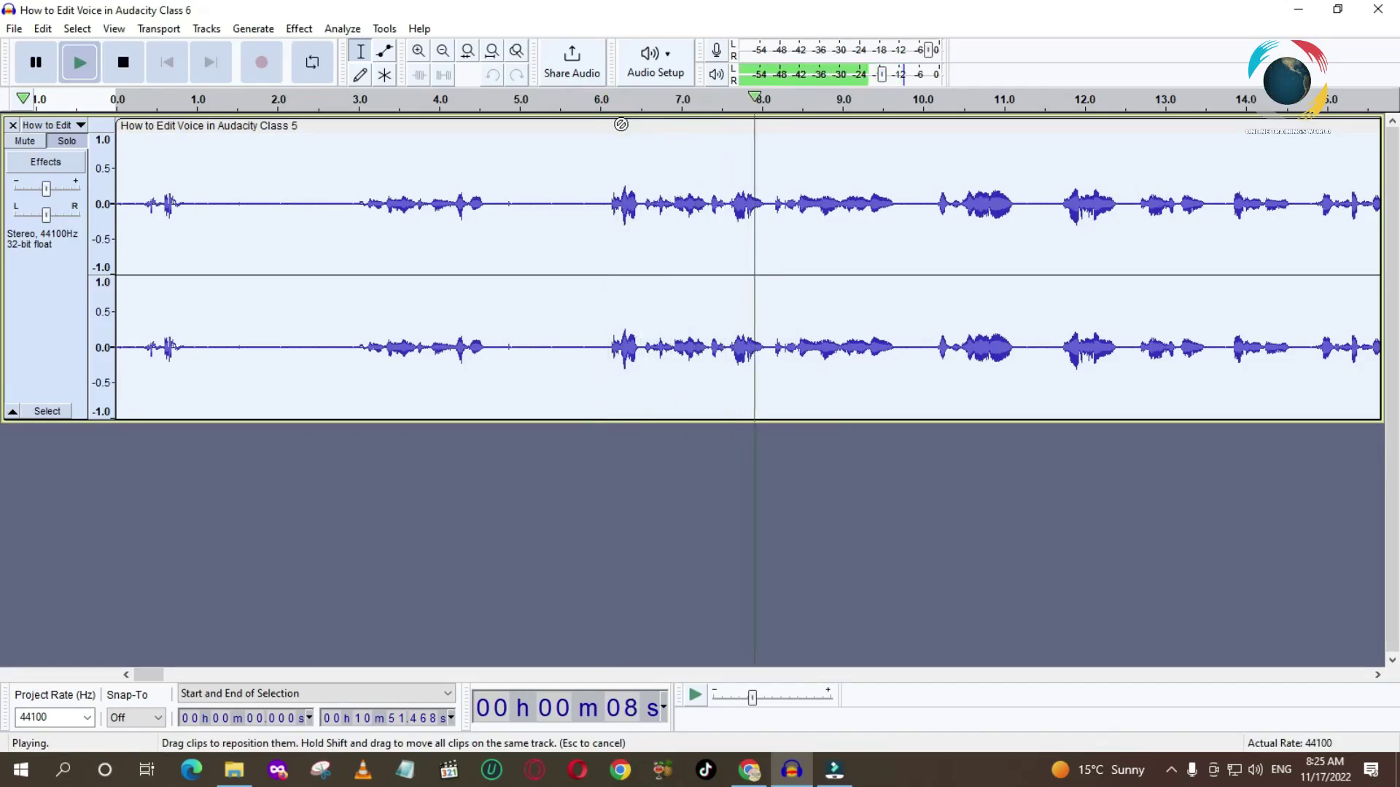
key("space")
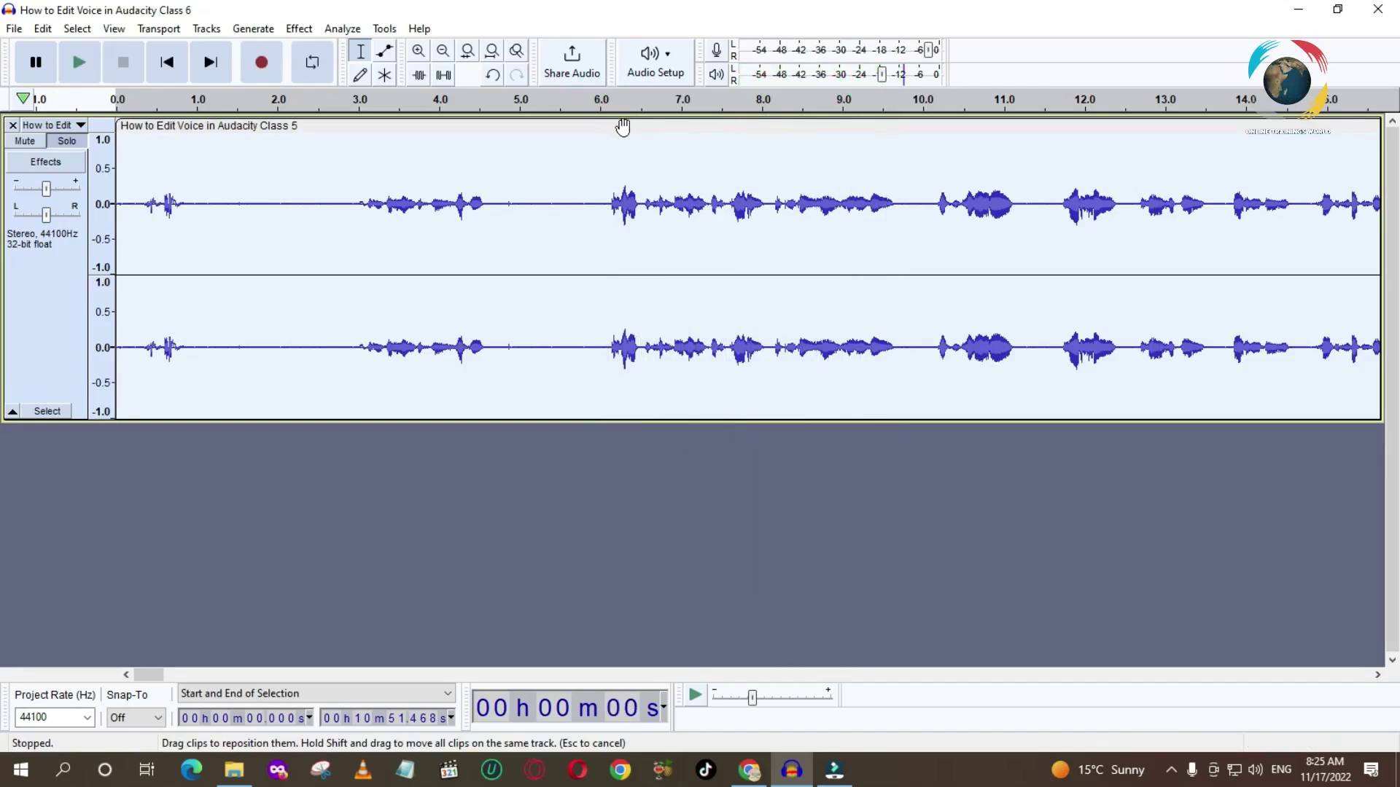
left_click(601, 106)
left_click(599, 103)
key("space")
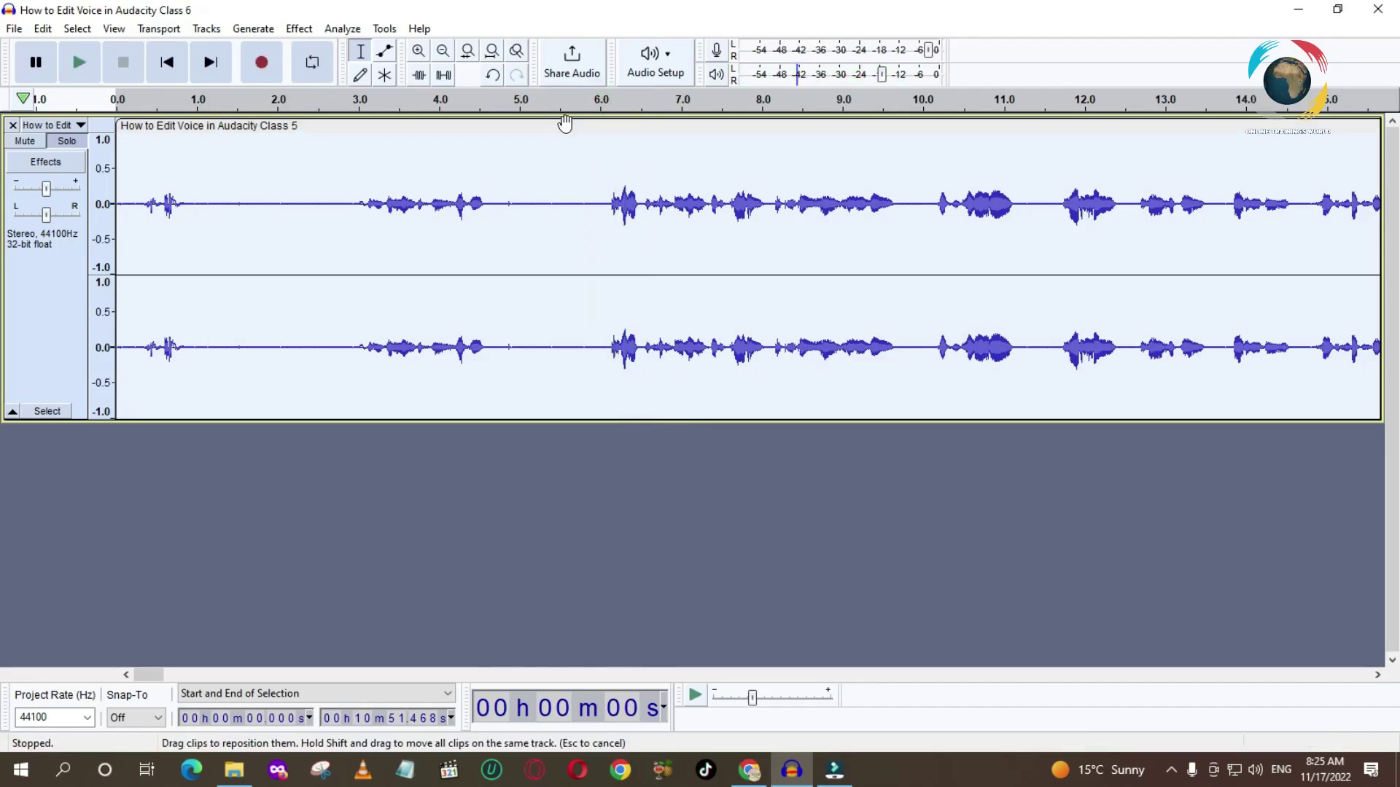
left_click(626, 101)
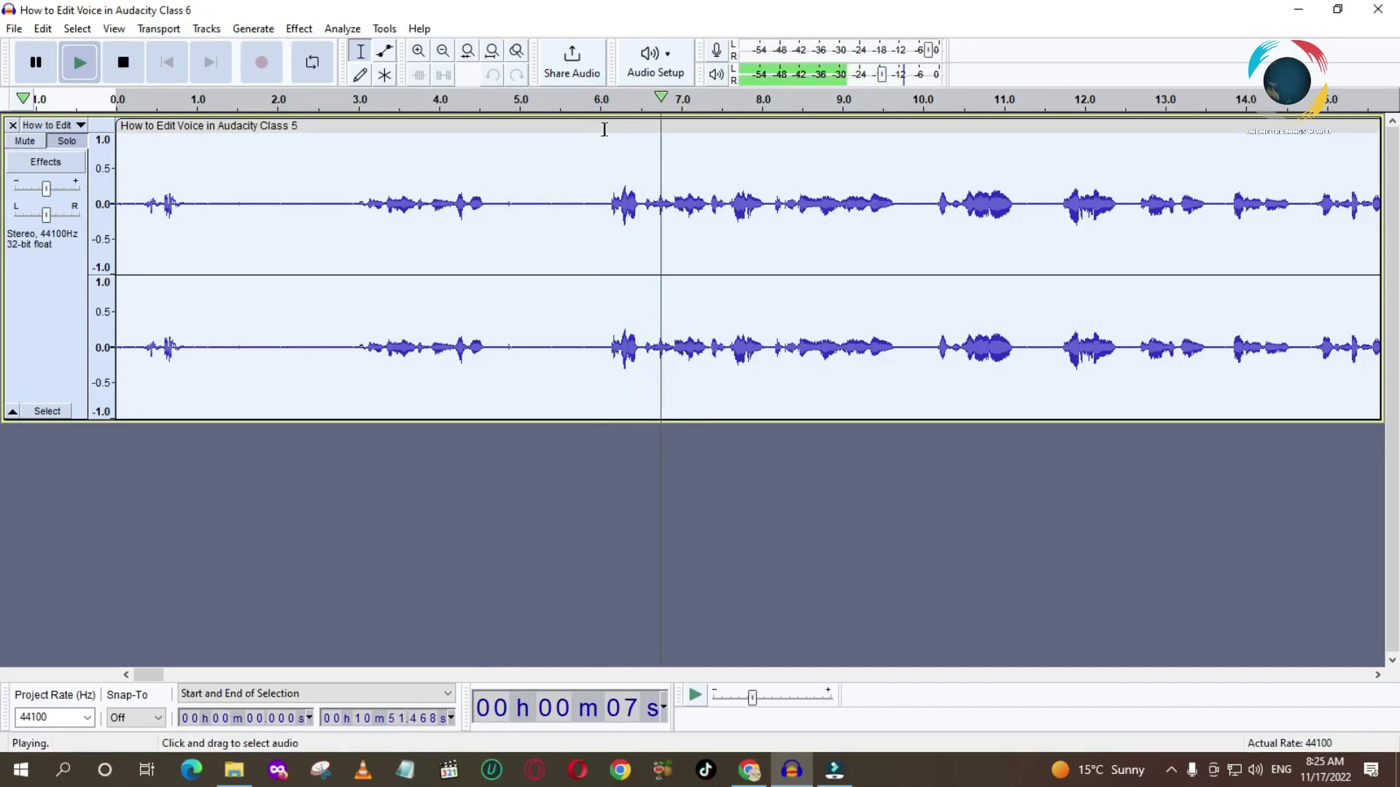
key("space")
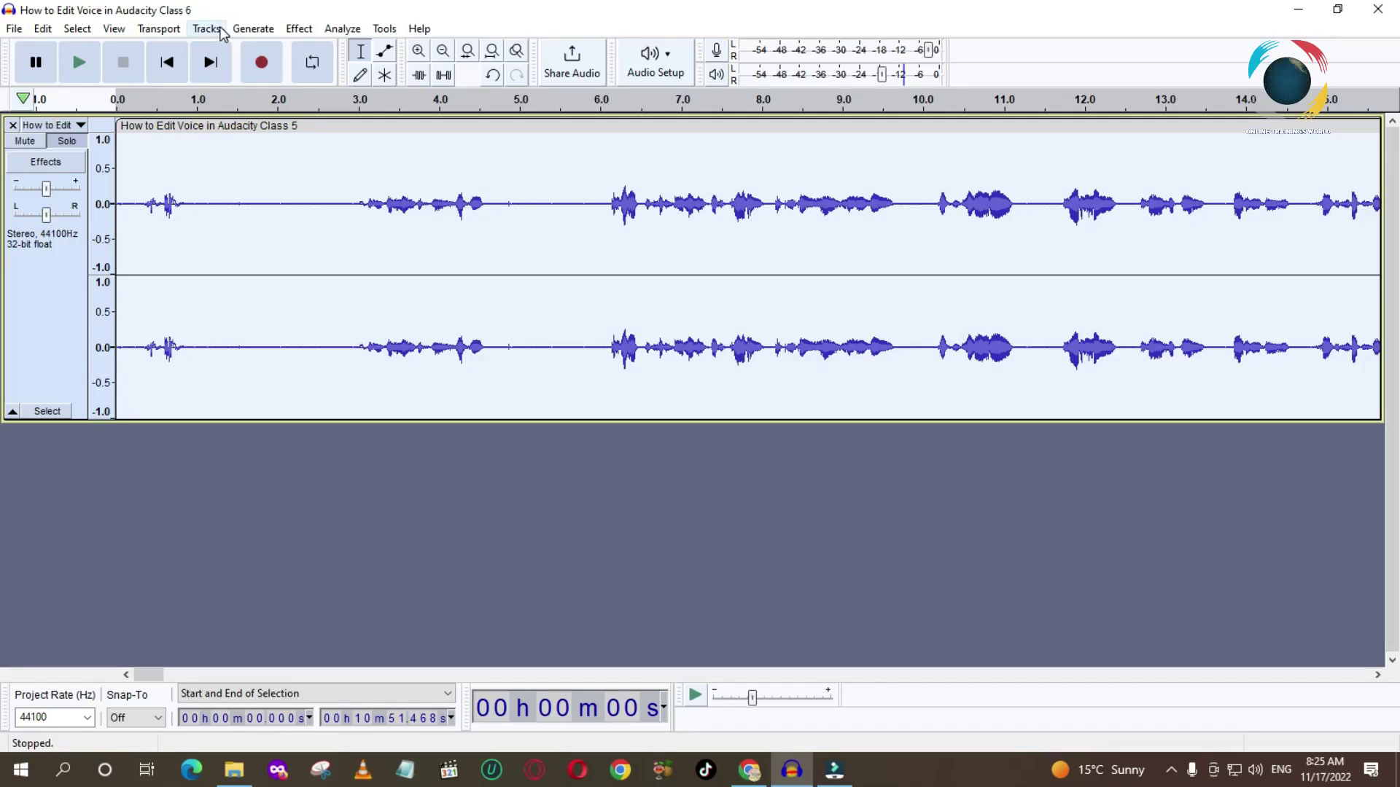
left_click(299, 29)
mouse_move(346, 206)
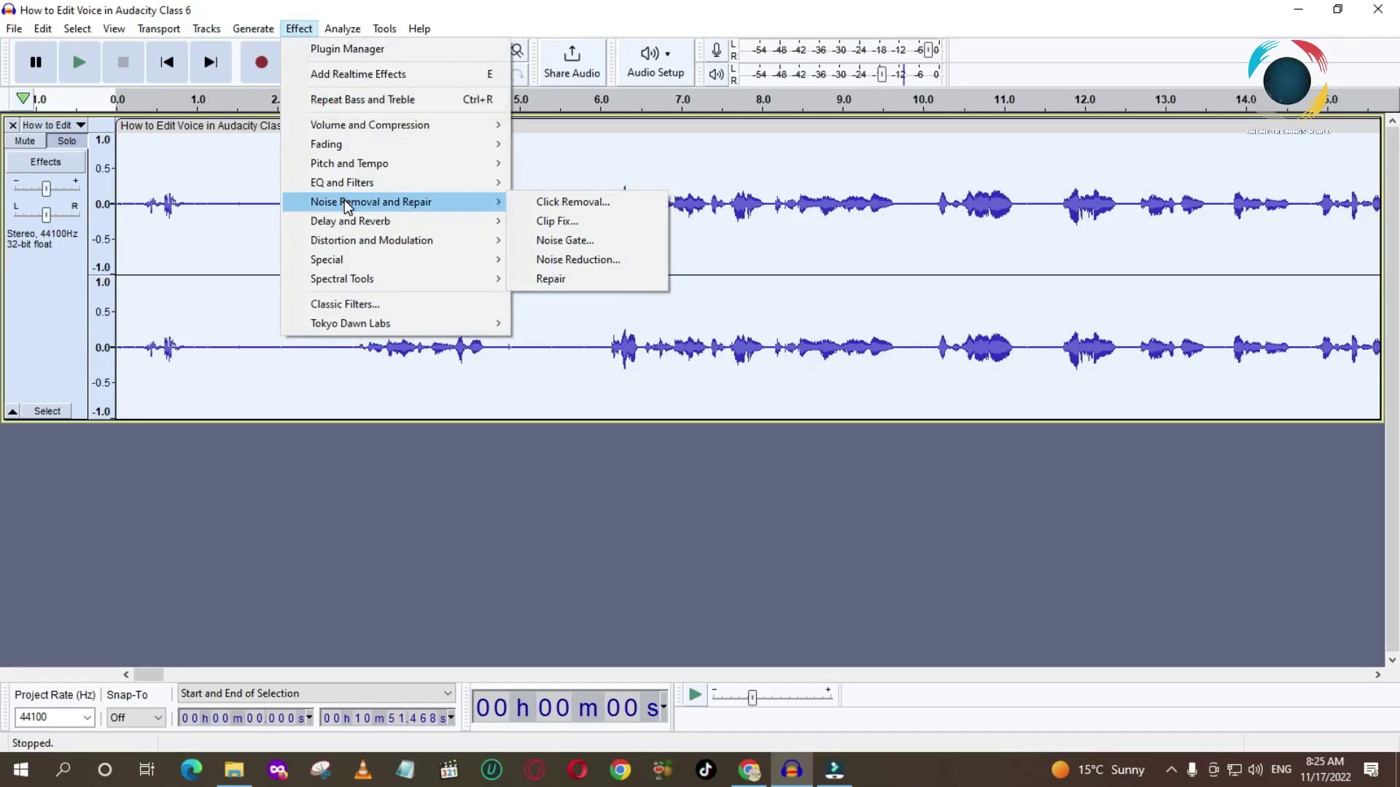
mouse_move(353, 167)
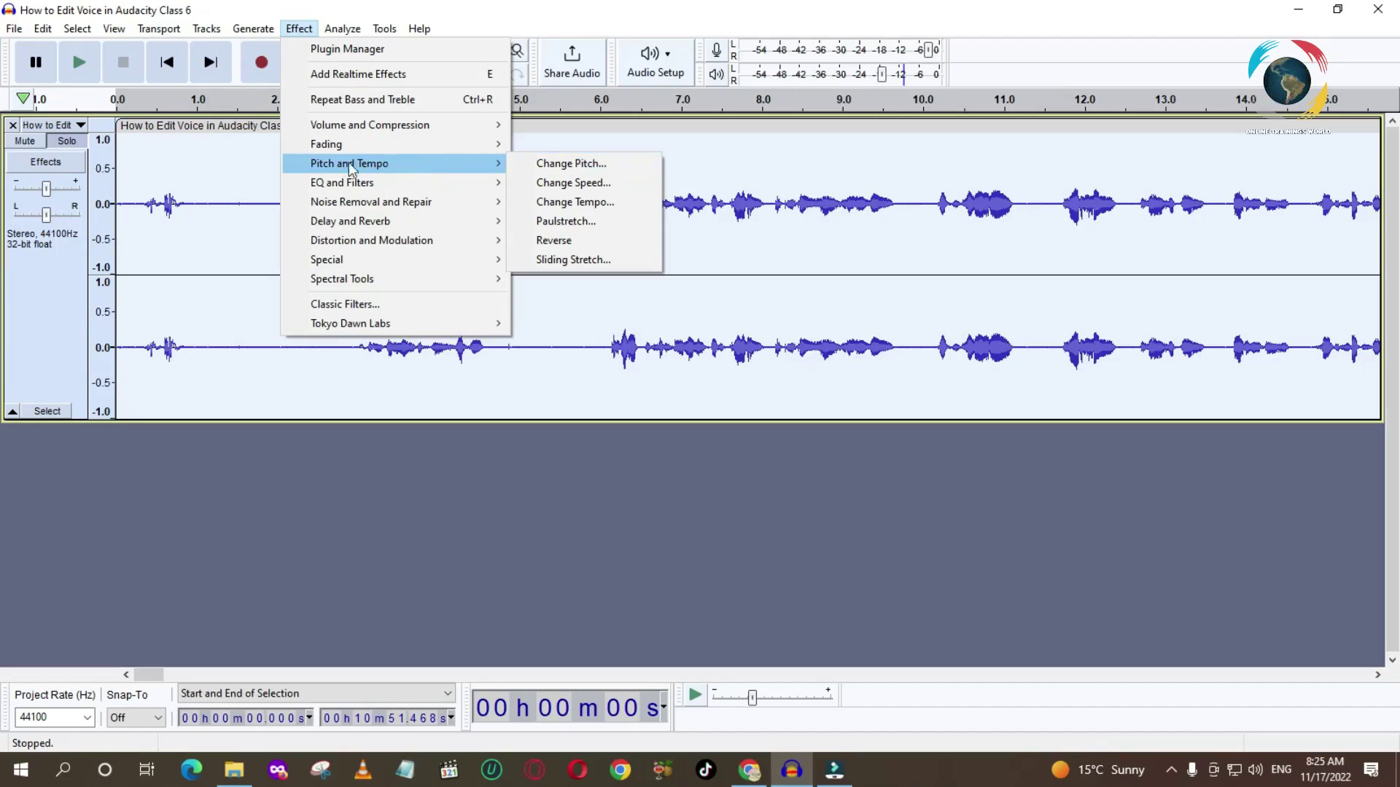
left_click(558, 168)
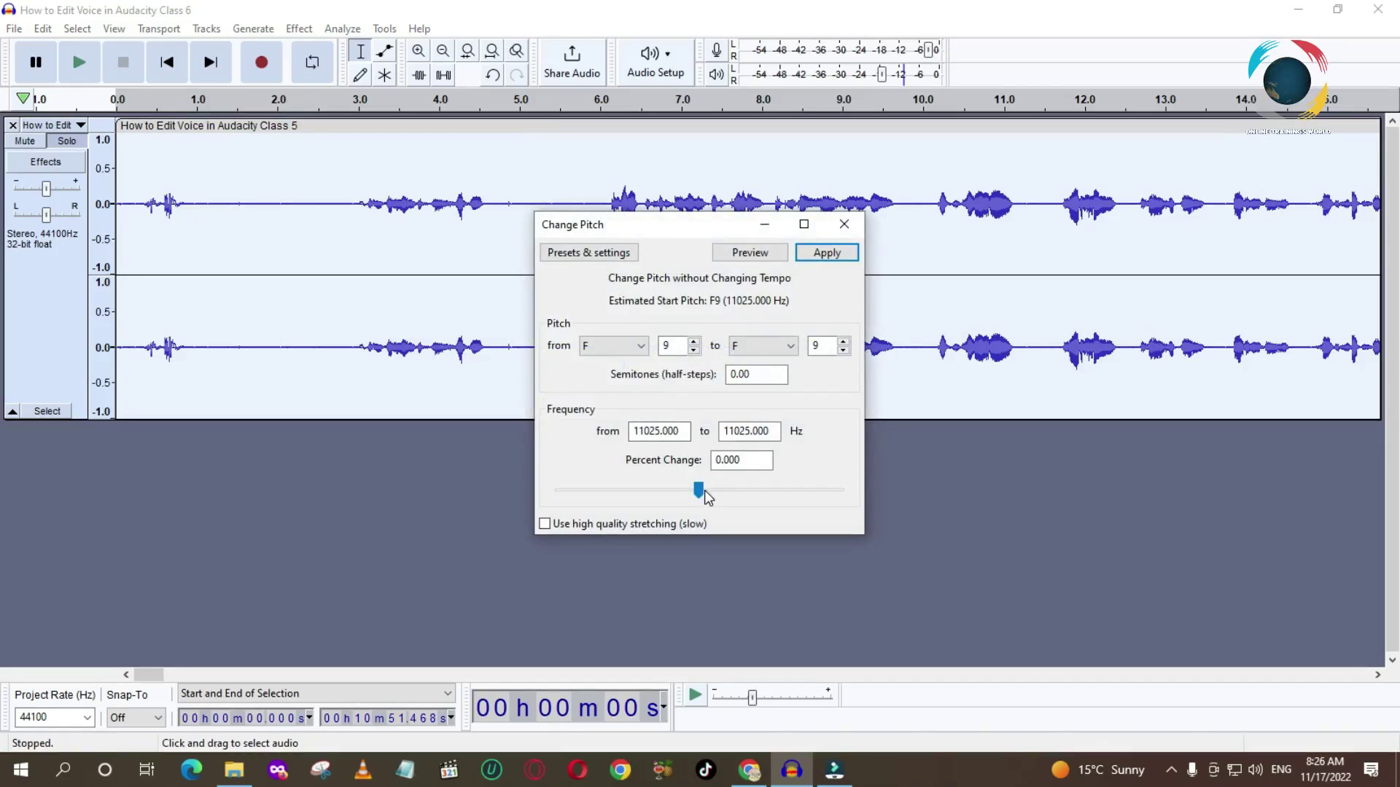
left_click_drag(698, 496, 661, 496)
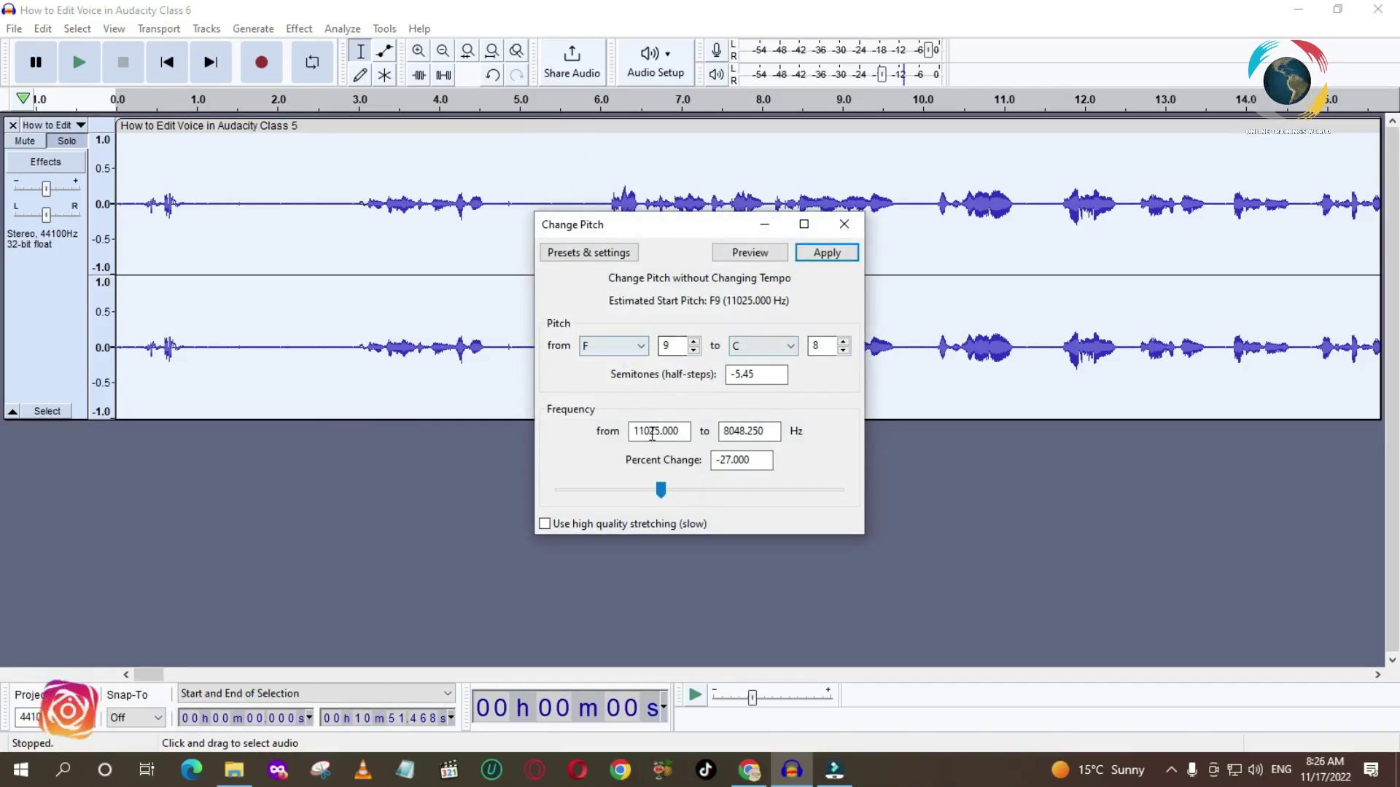
left_click_drag(661, 493, 698, 485)
left_click(749, 255)
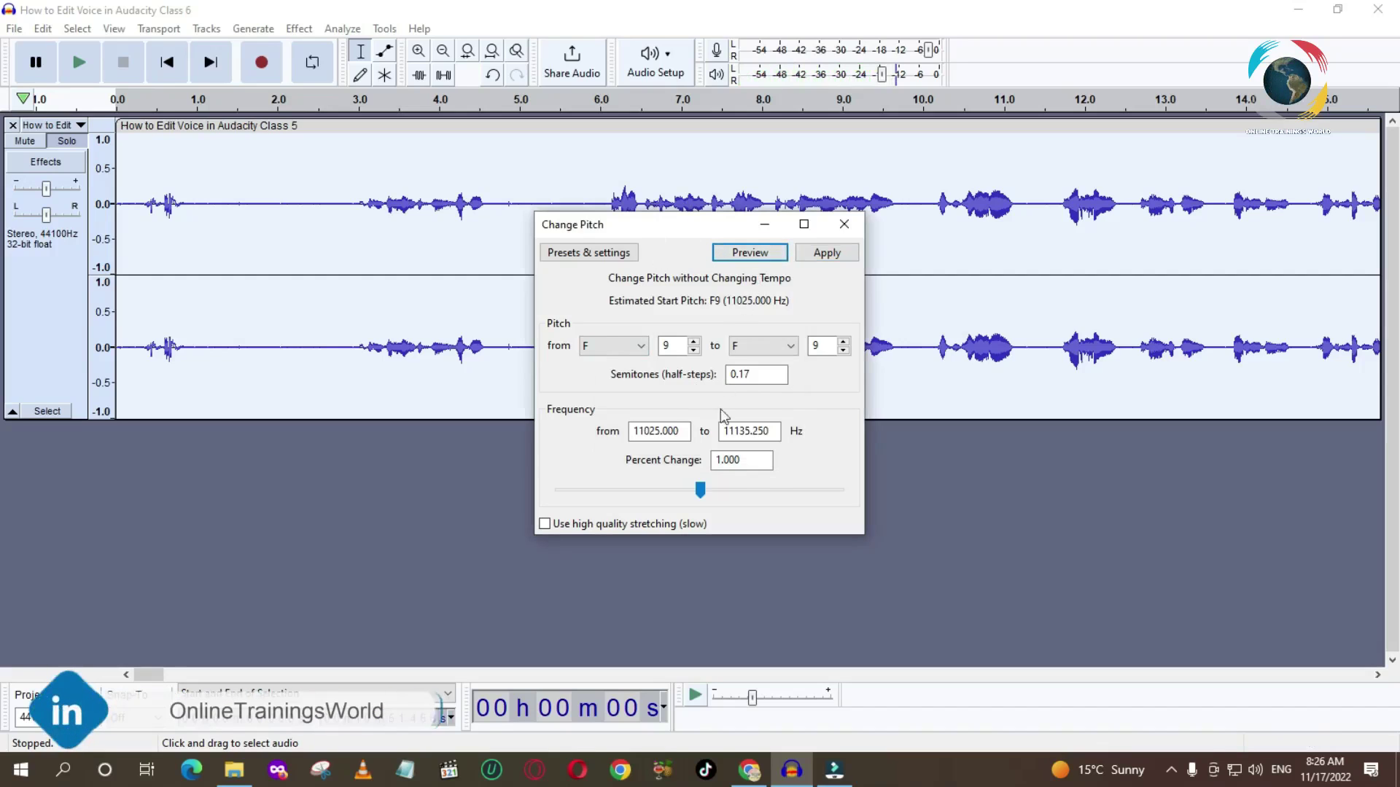
left_click_drag(701, 489, 758, 489)
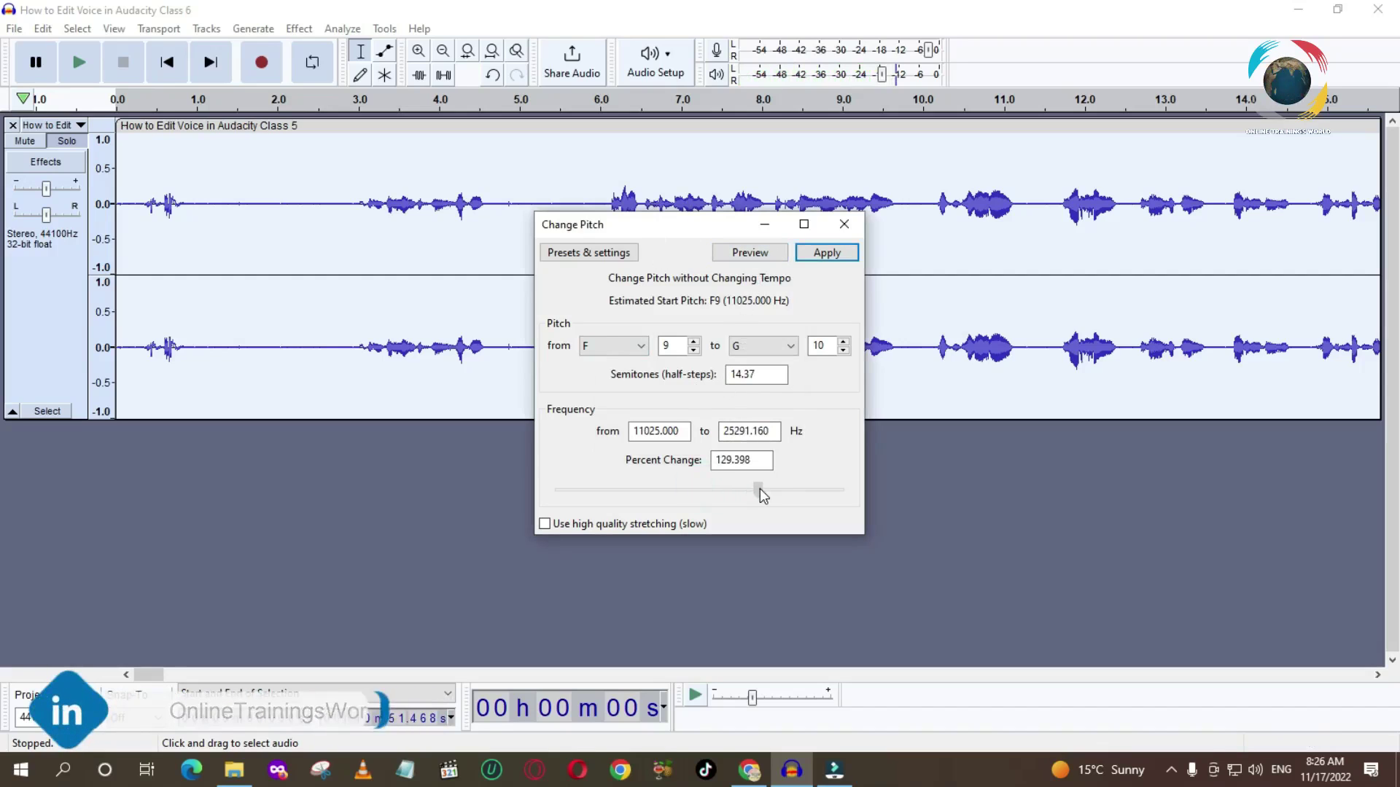
left_click(751, 253)
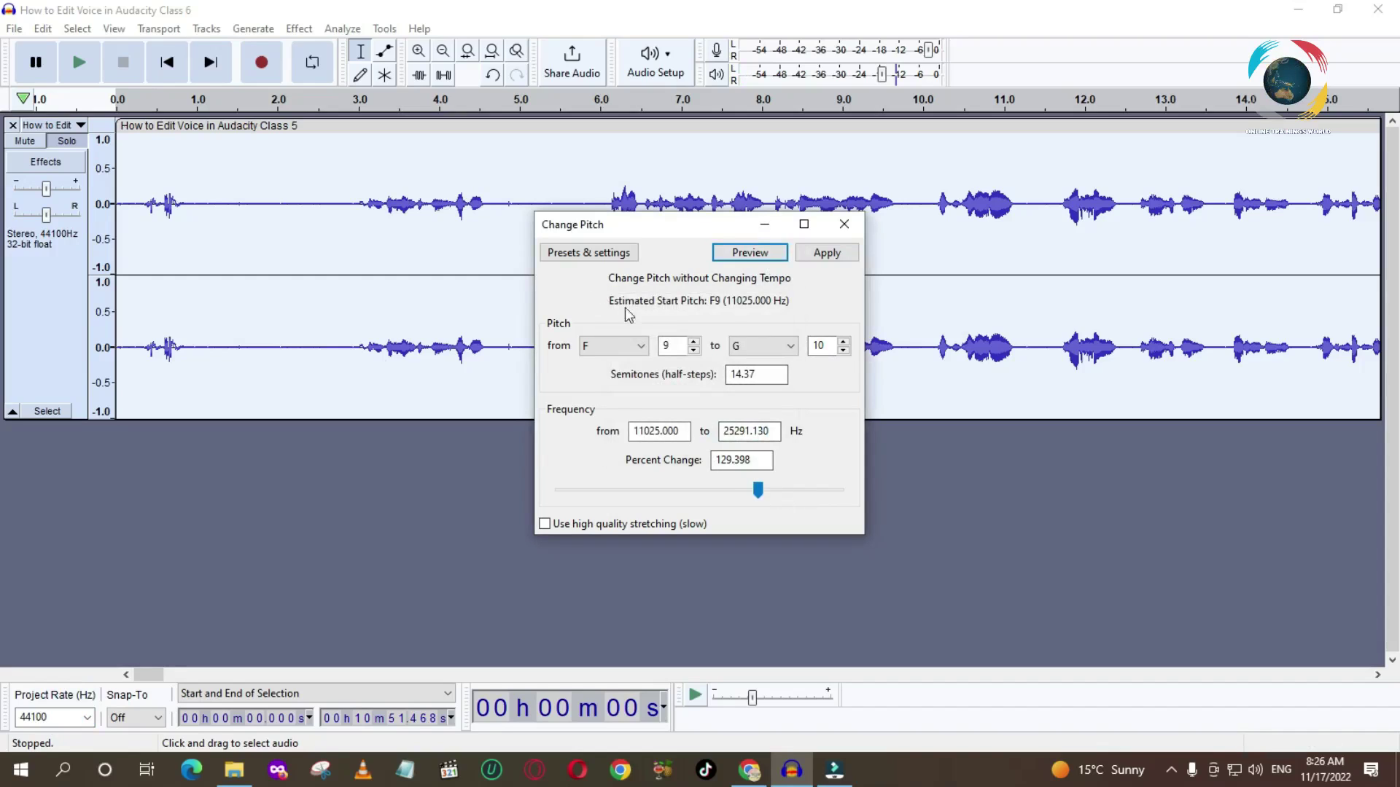
left_click(843, 223)
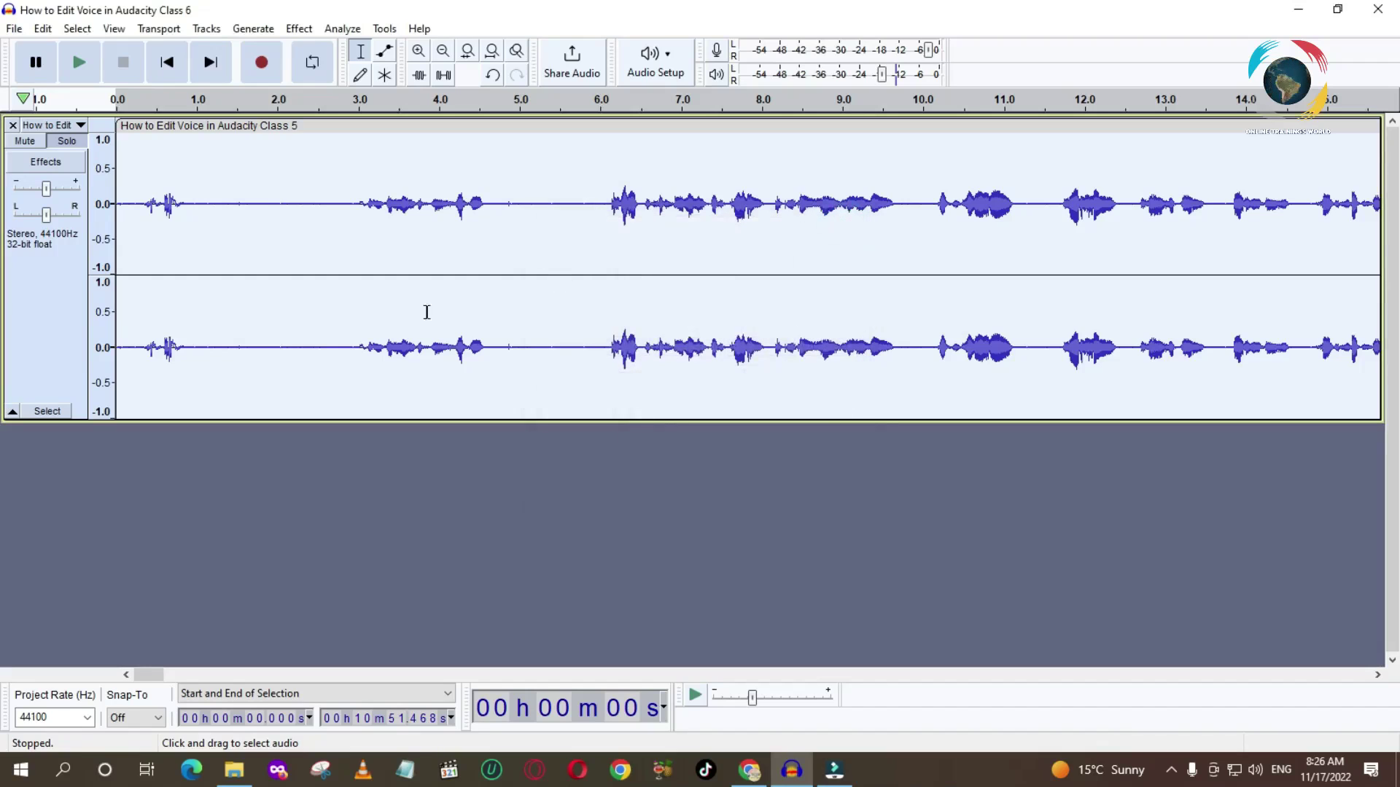
Start the Change Pitch effect on the whole track and preview it with a percent change of 30.986
left_click(295, 30)
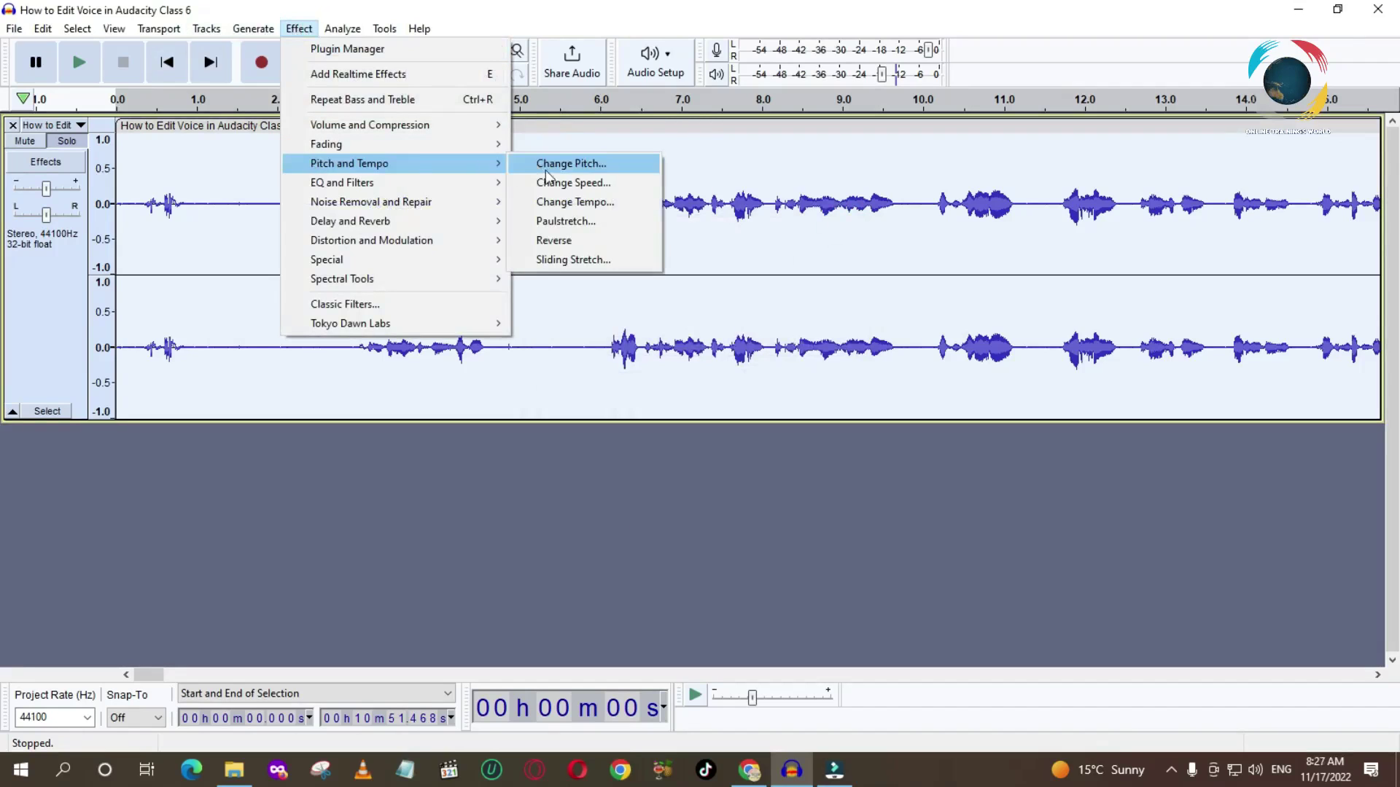
left_click(592, 165)
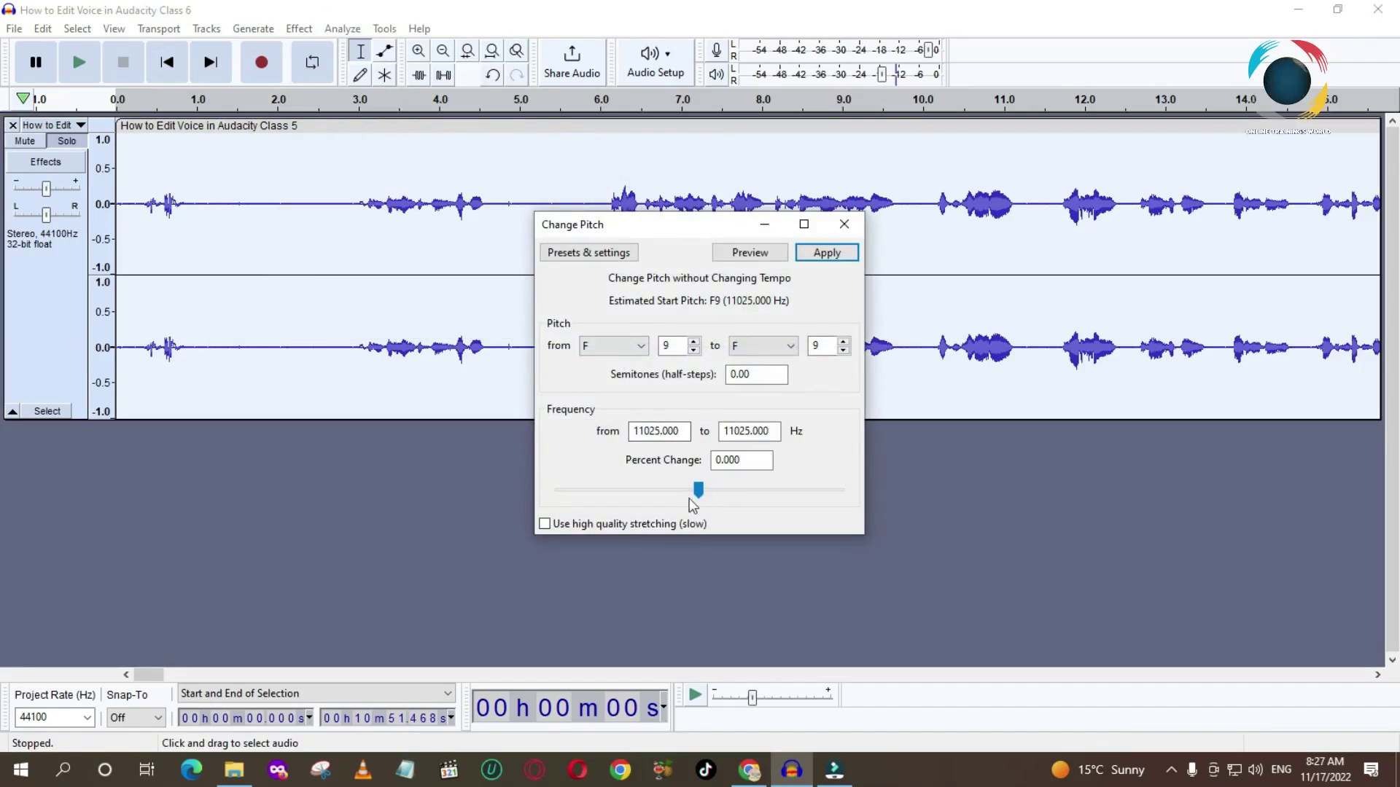
left_click_drag(698, 490, 722, 499)
left_click(751, 253)
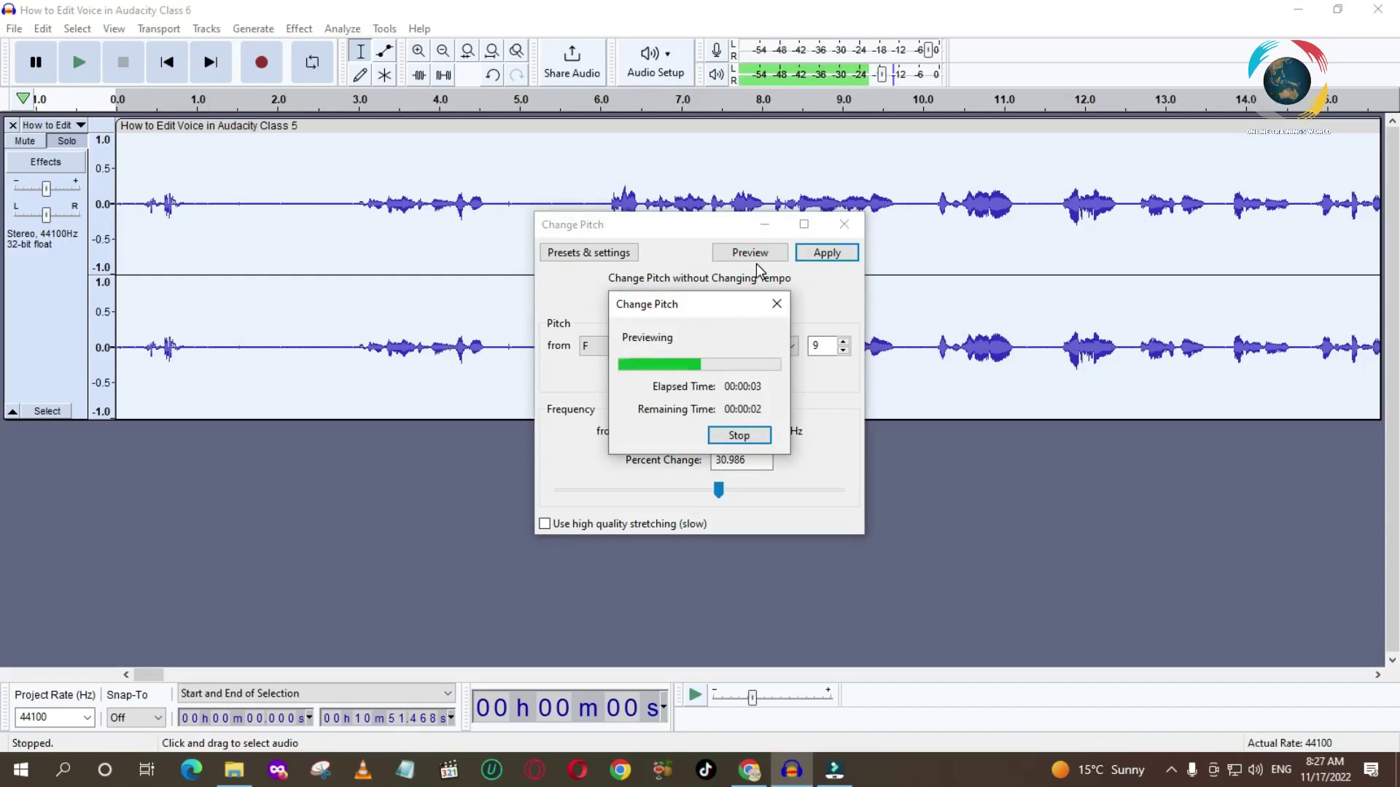
left_click(776, 303)
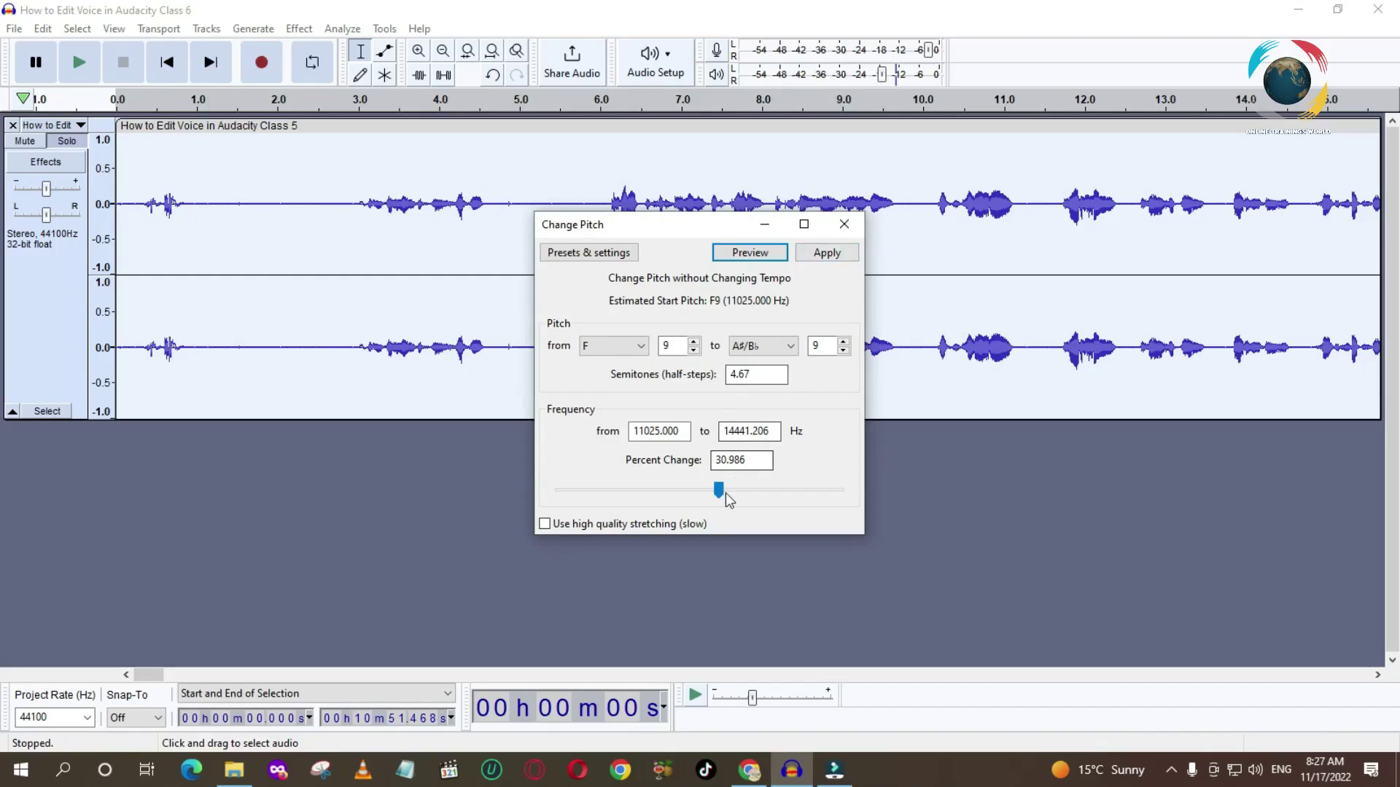
Preview the pitch change at 17.439 percent and at 4.176 percent
left_click_drag(724, 493, 714, 492)
left_click(750, 253)
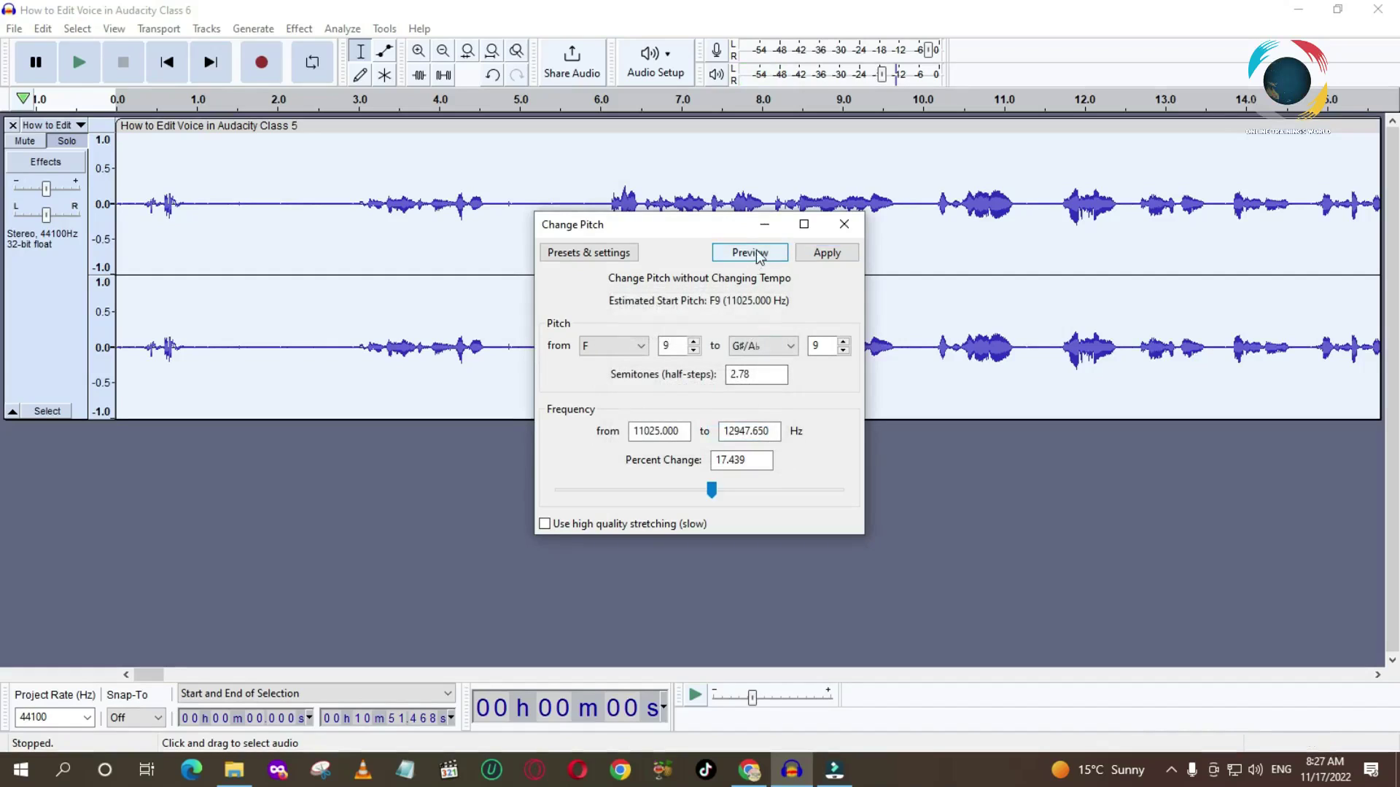
left_click_drag(718, 490, 702, 494)
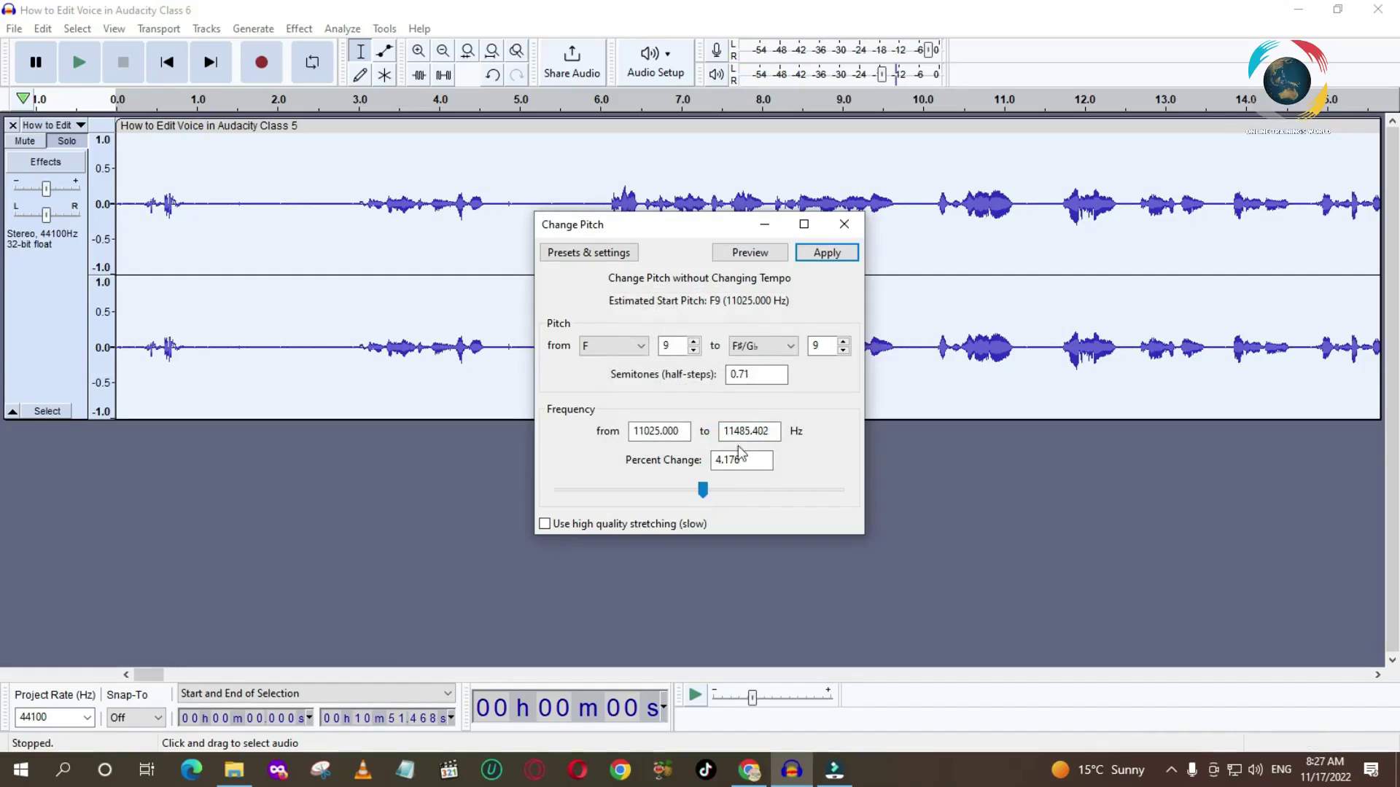
left_click(750, 253)
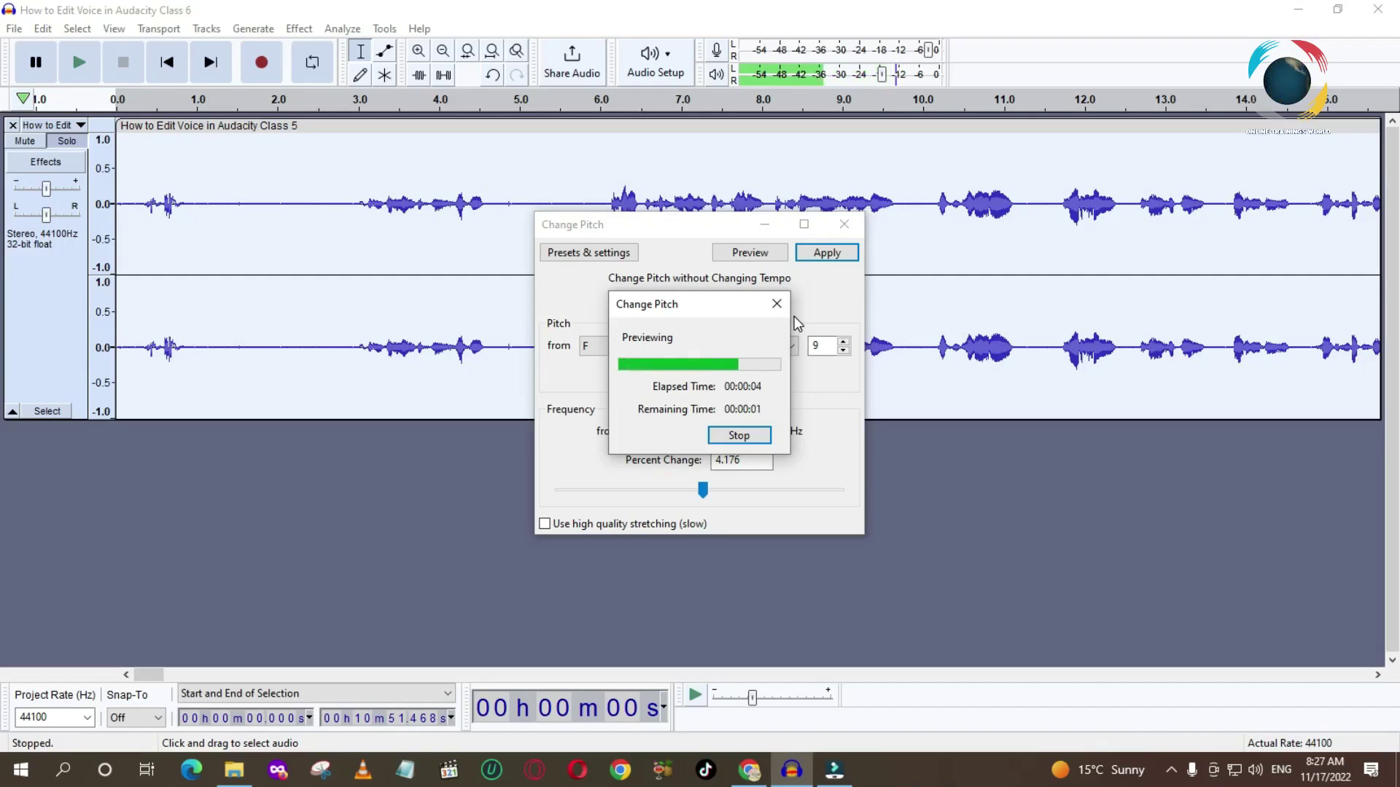
left_click(734, 438)
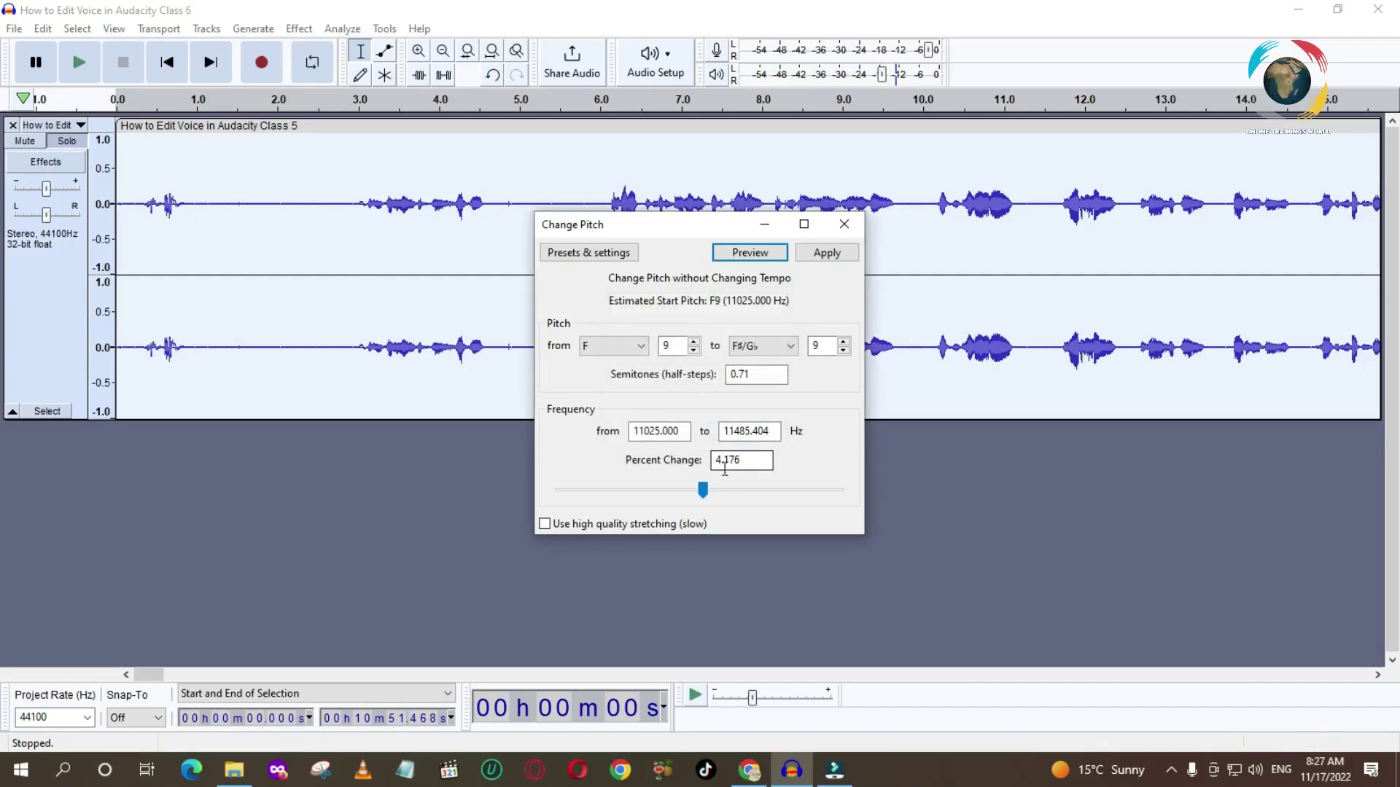
Set the pitch's percent change to 6.072, preview it and apply Change Pitch to the whole track
left_click(704, 491)
left_click_drag(705, 492, 706, 490)
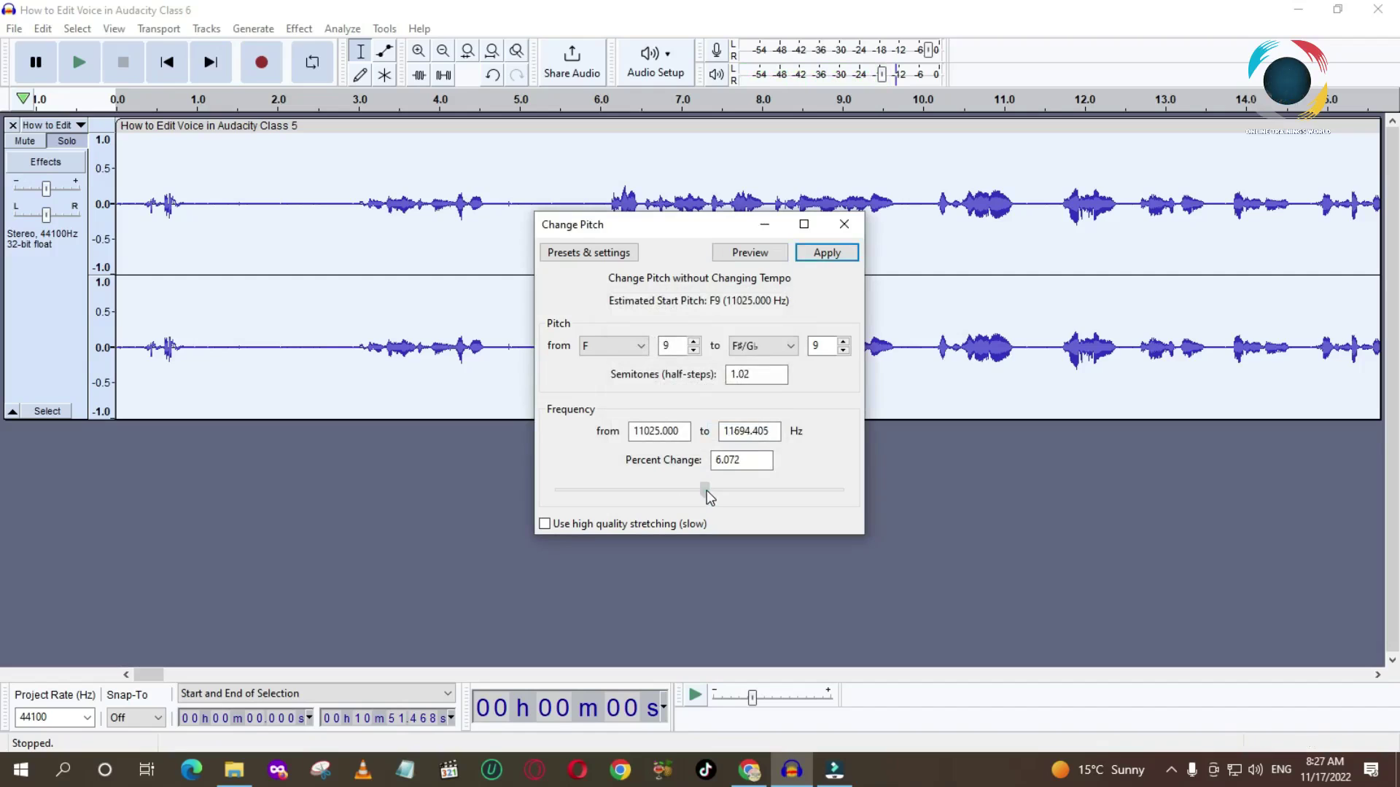
left_click(756, 253)
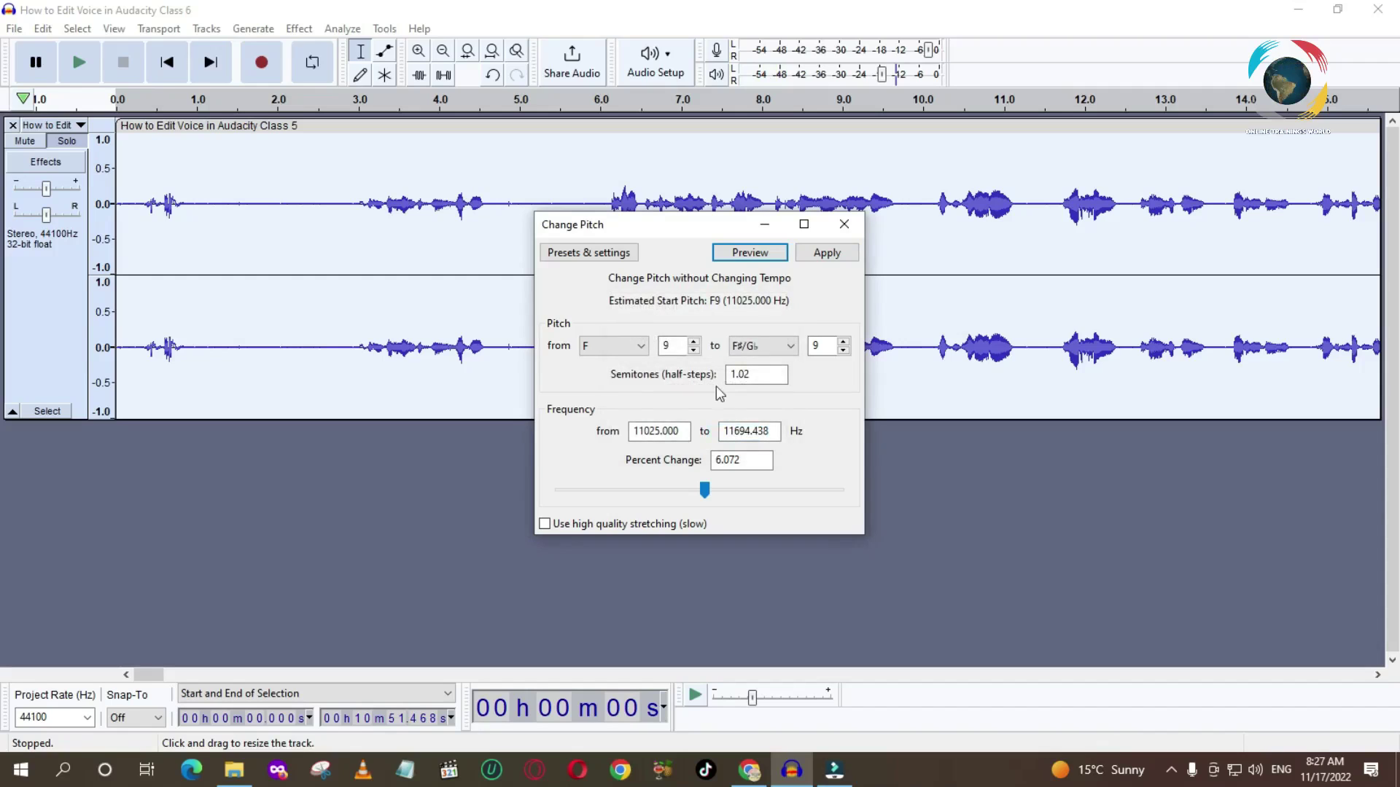
left_click(821, 255)
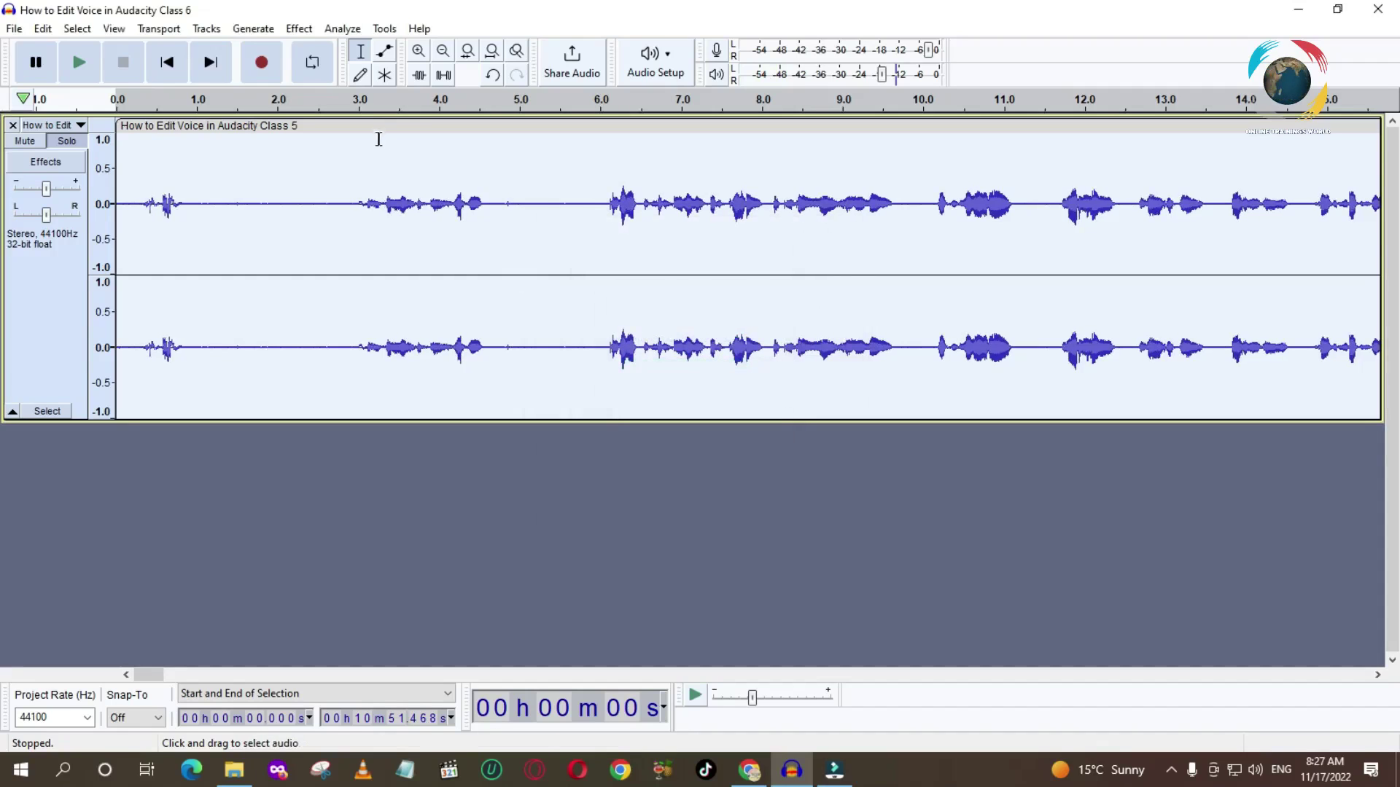
Play back the pitch-changed recording from about 6 seconds to check how the voice sounds
left_click(598, 142)
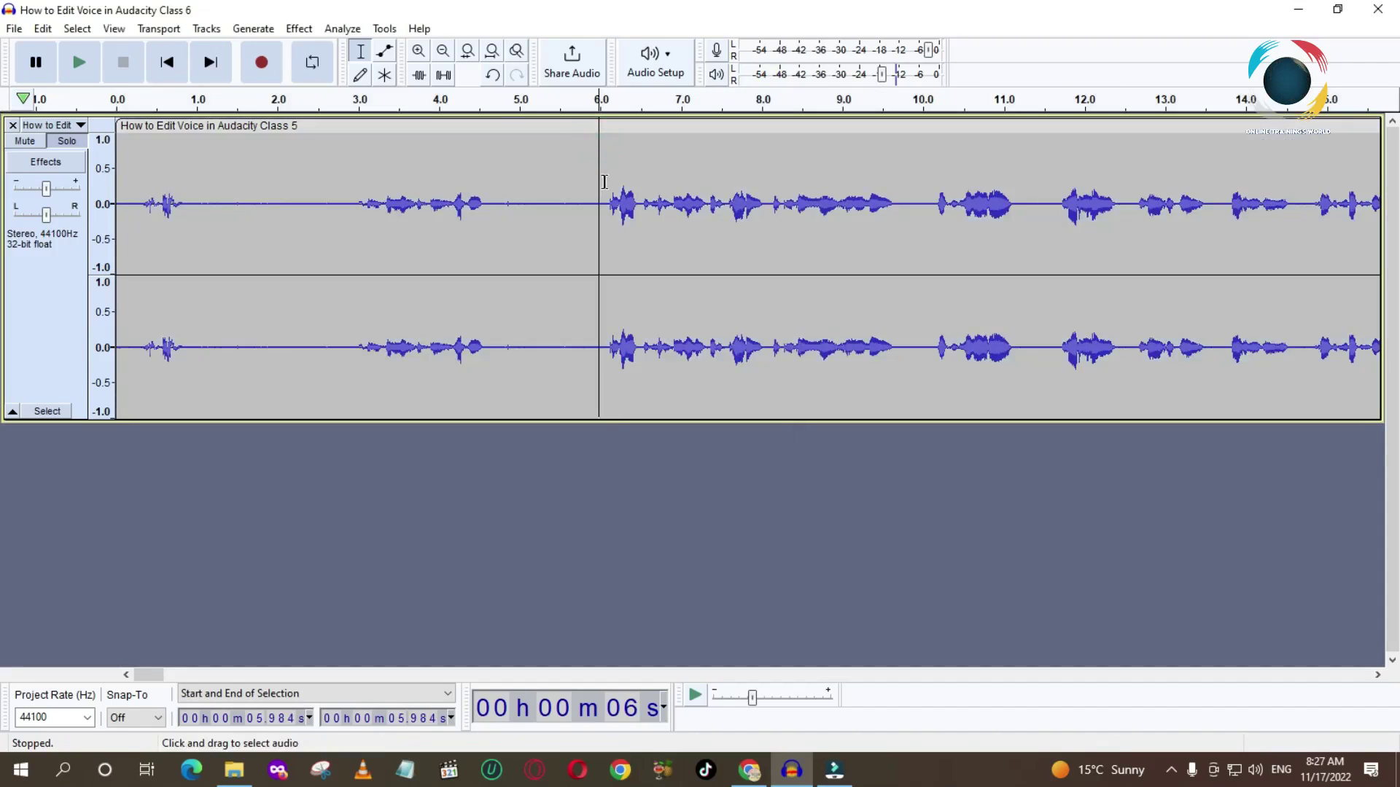
key("space")
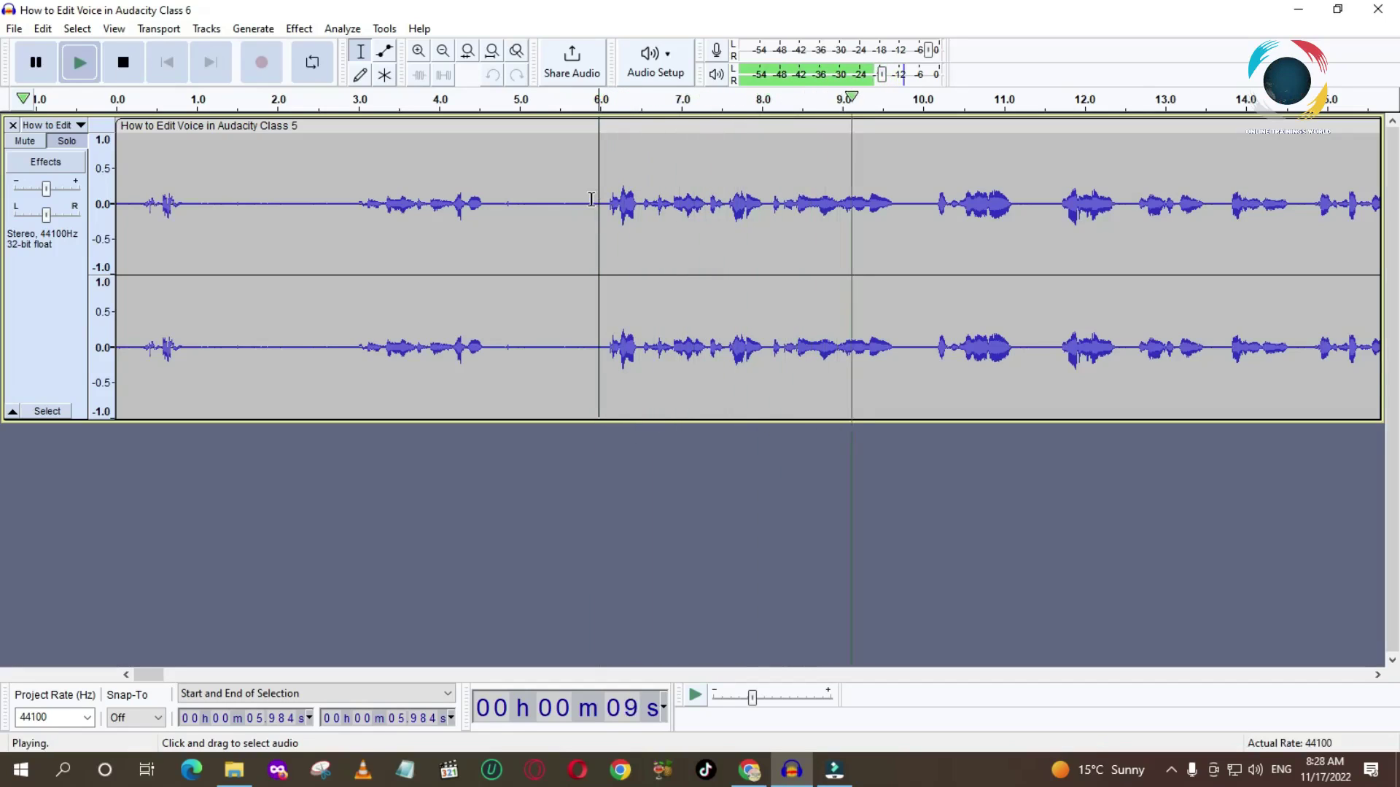
key("space")
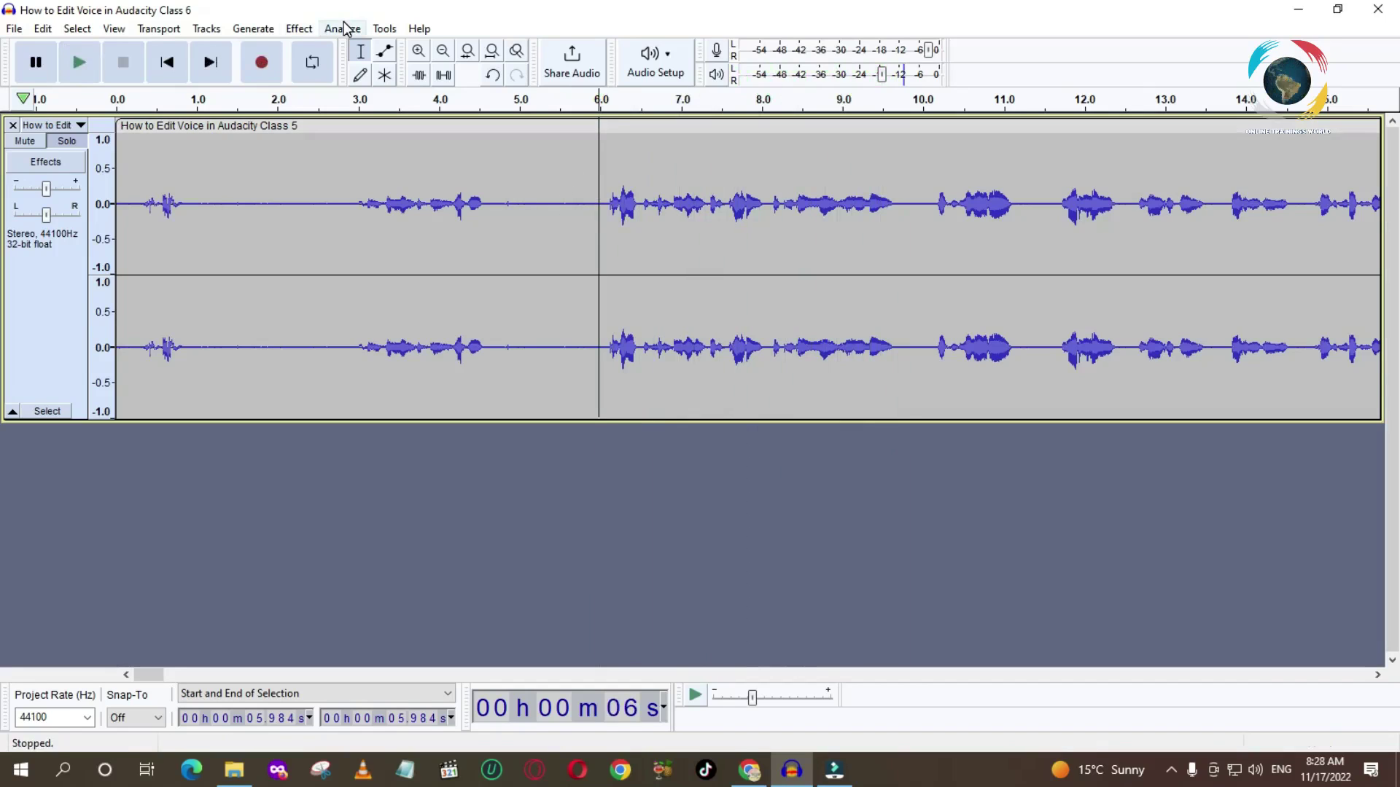
Try to start the Graphic EQ effect with no audio selected
left_click(299, 29)
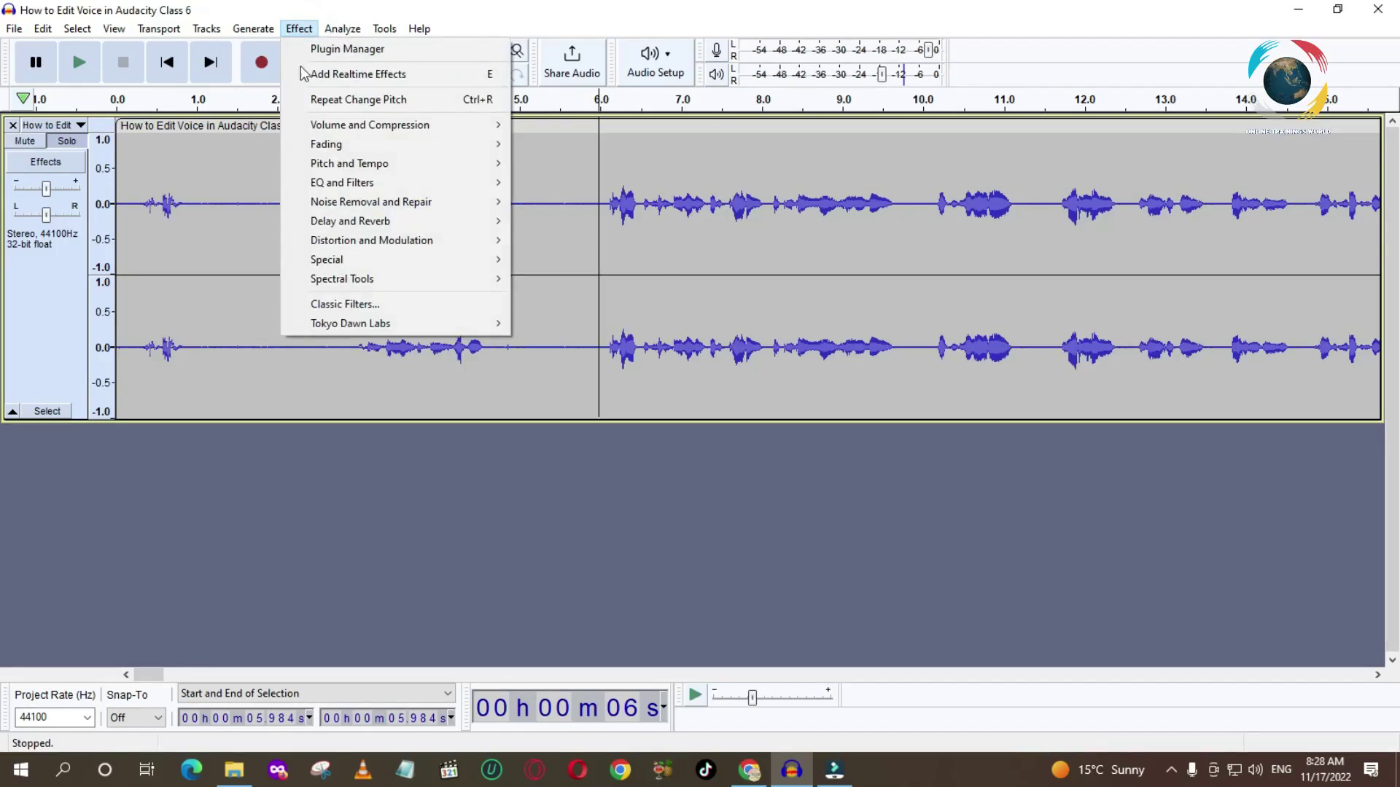
mouse_move(313, 165)
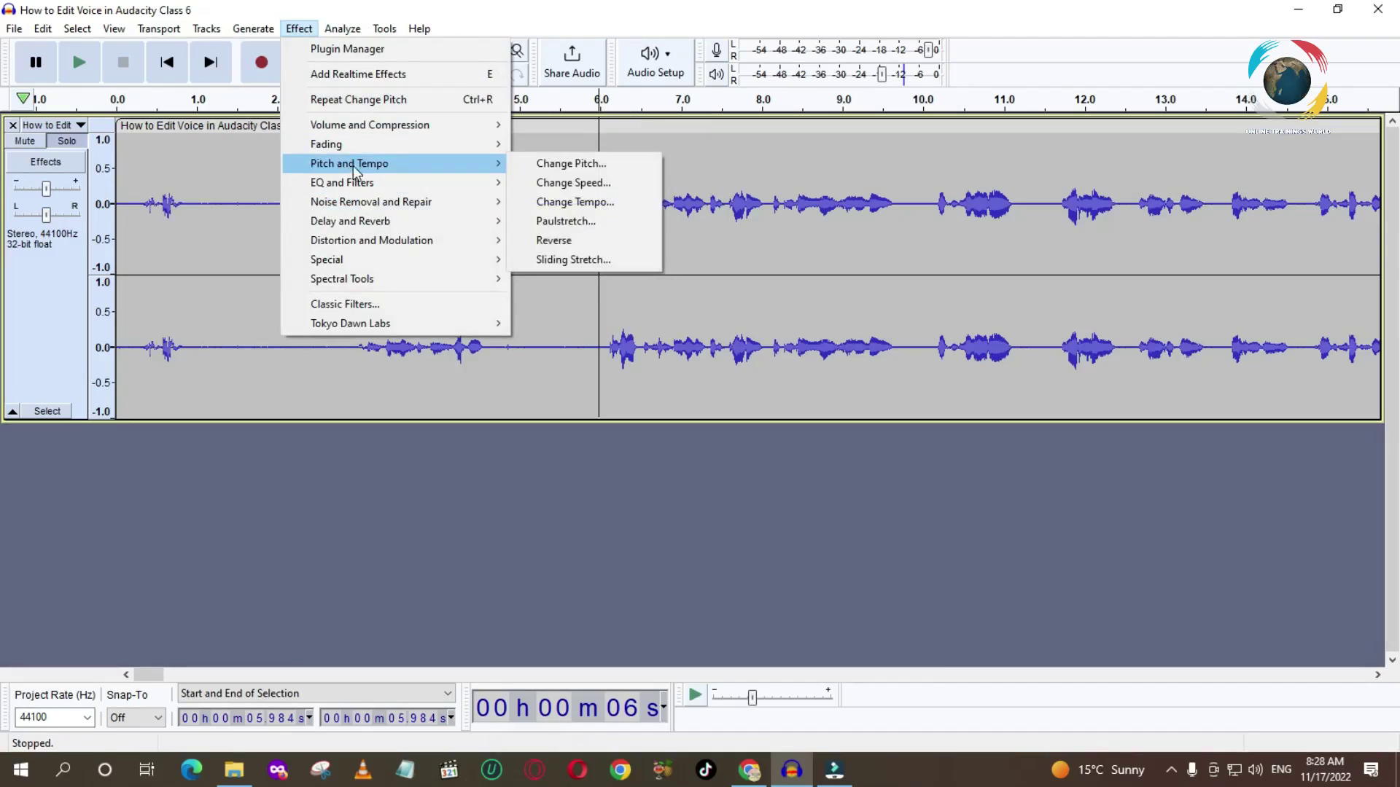
mouse_move(360, 188)
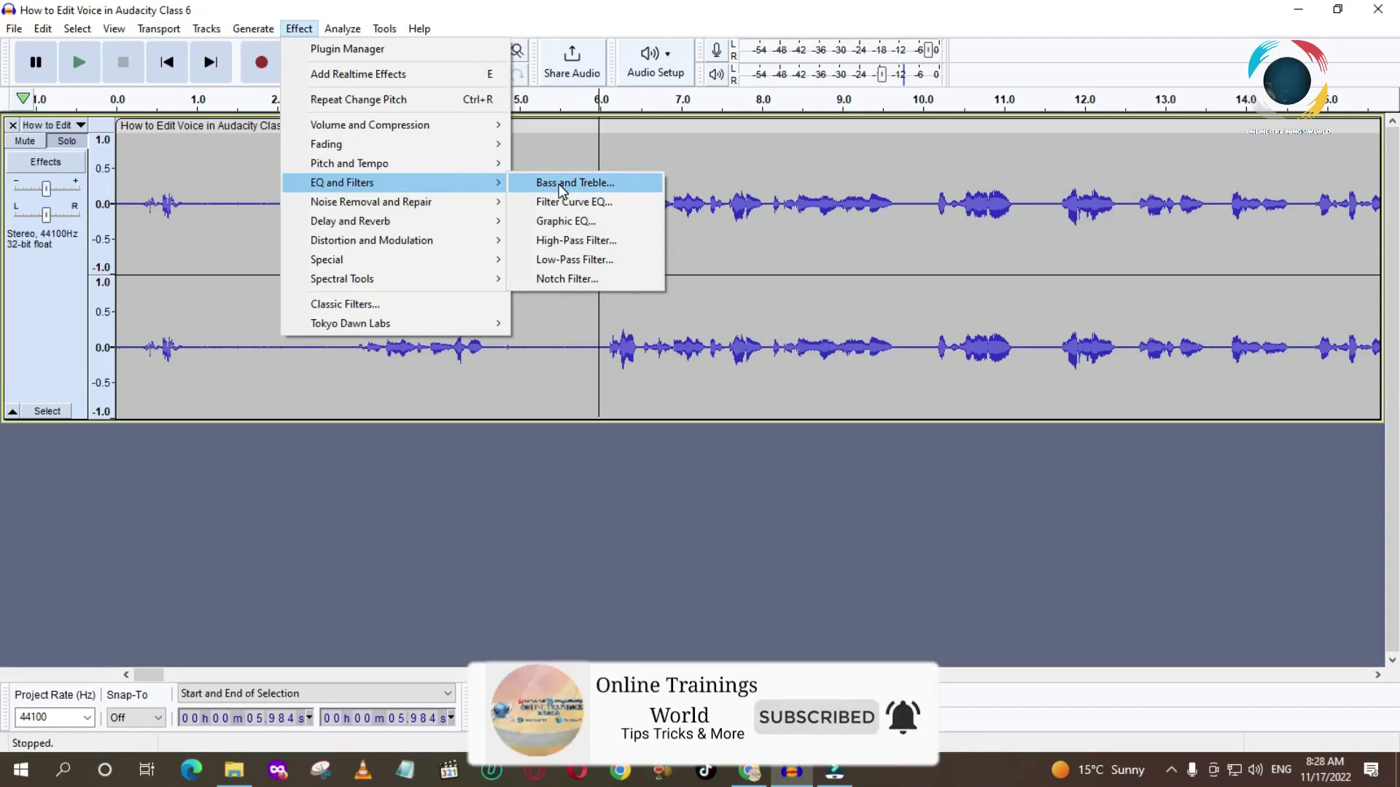
left_click(566, 223)
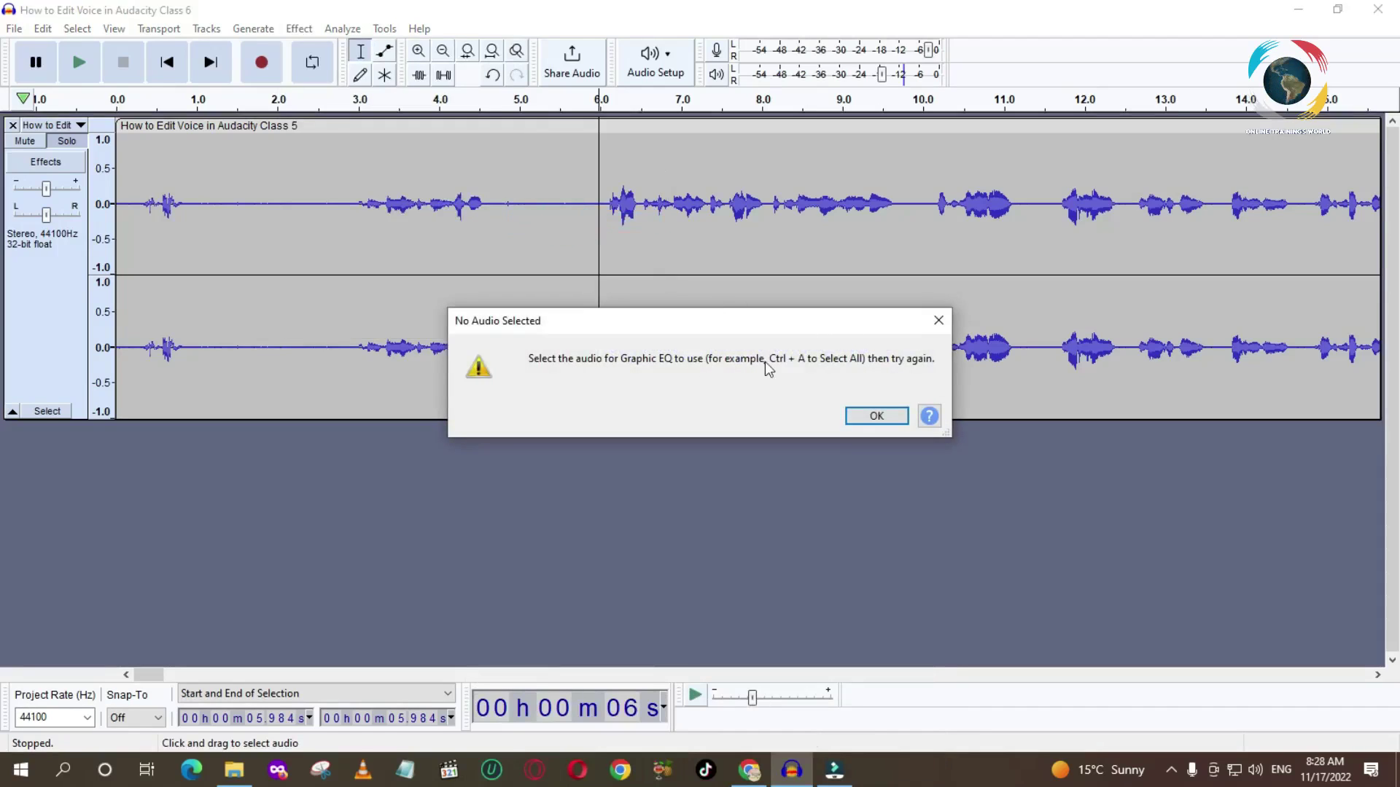
left_click(939, 321)
Select the whole track, start the Filter Curve EQ effect and preview its existing curve
left_click(370, 123)
key("ctrl+a")
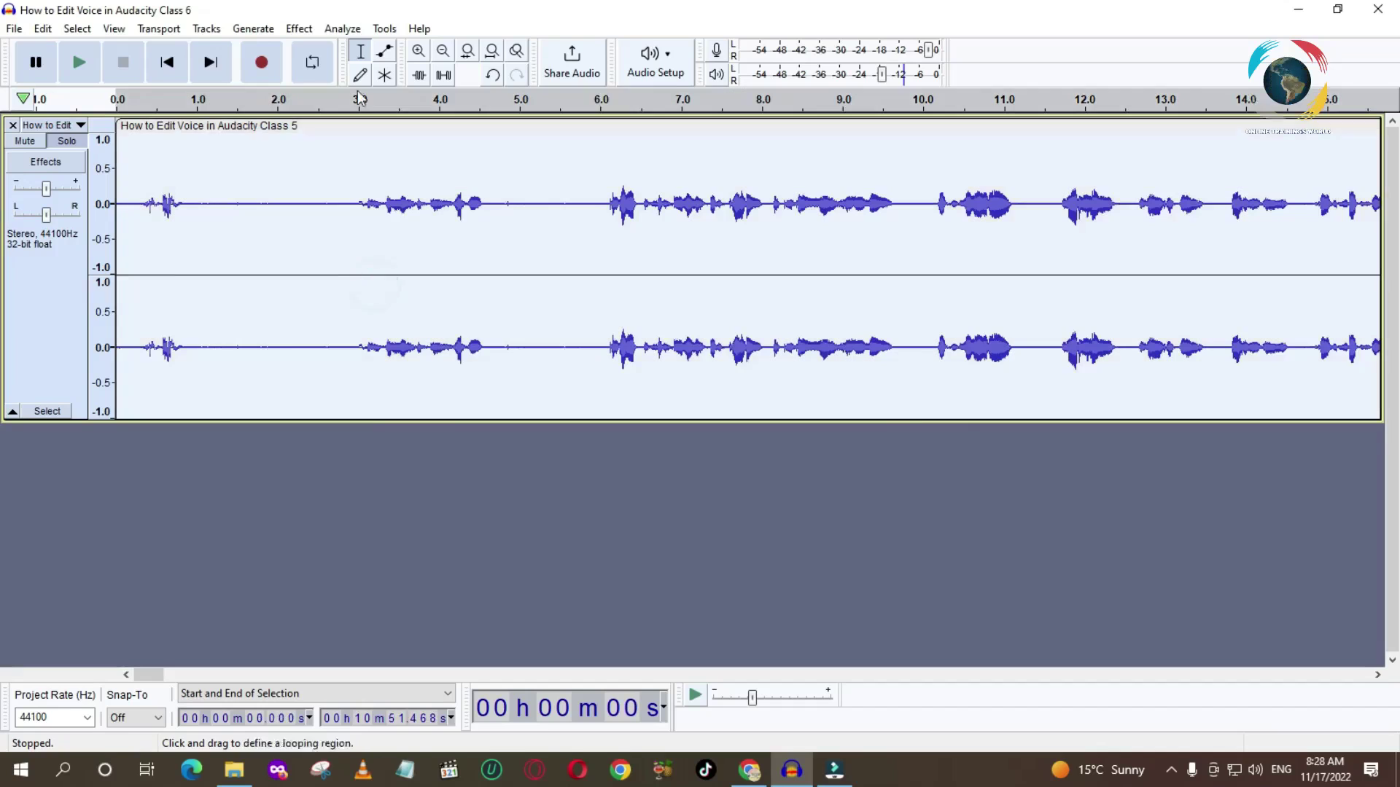
left_click(299, 29)
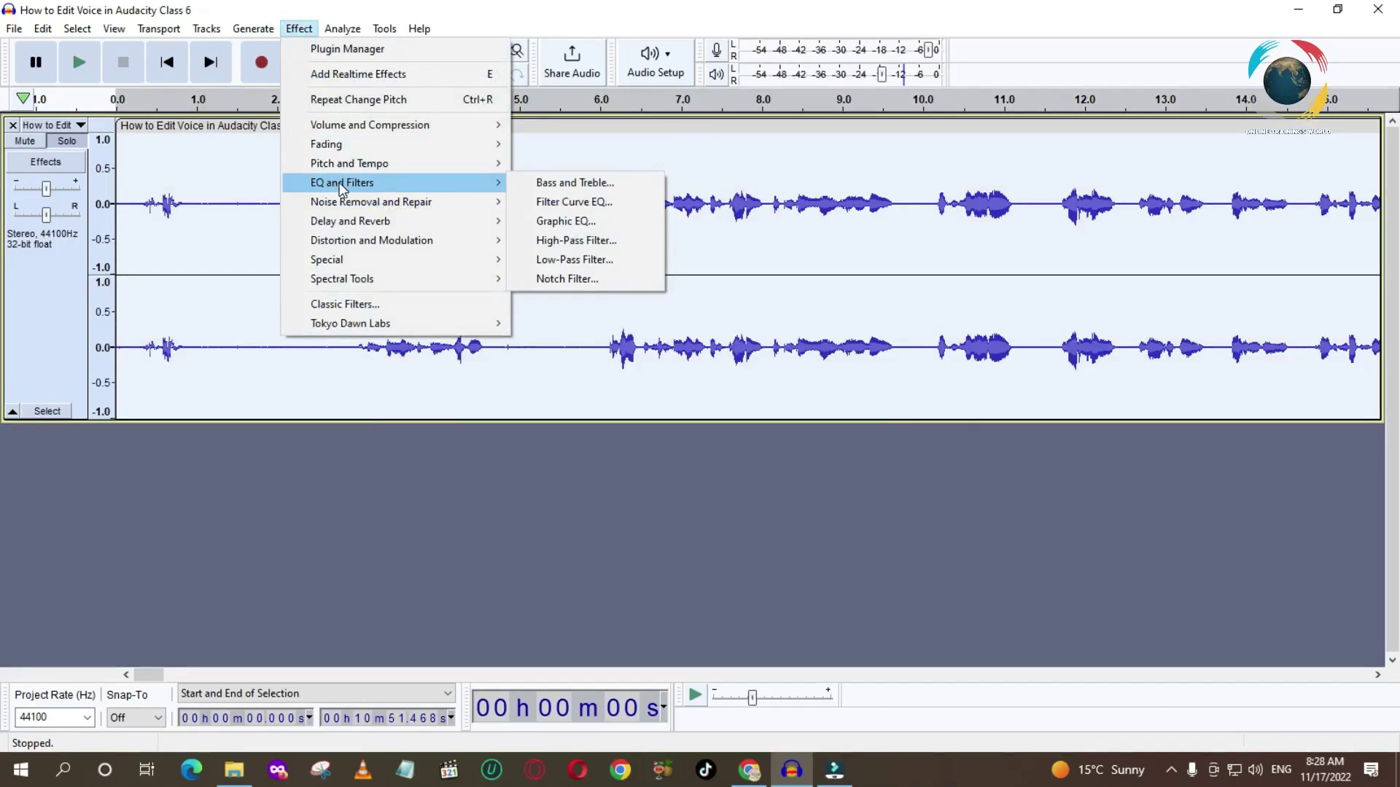
left_click(547, 203)
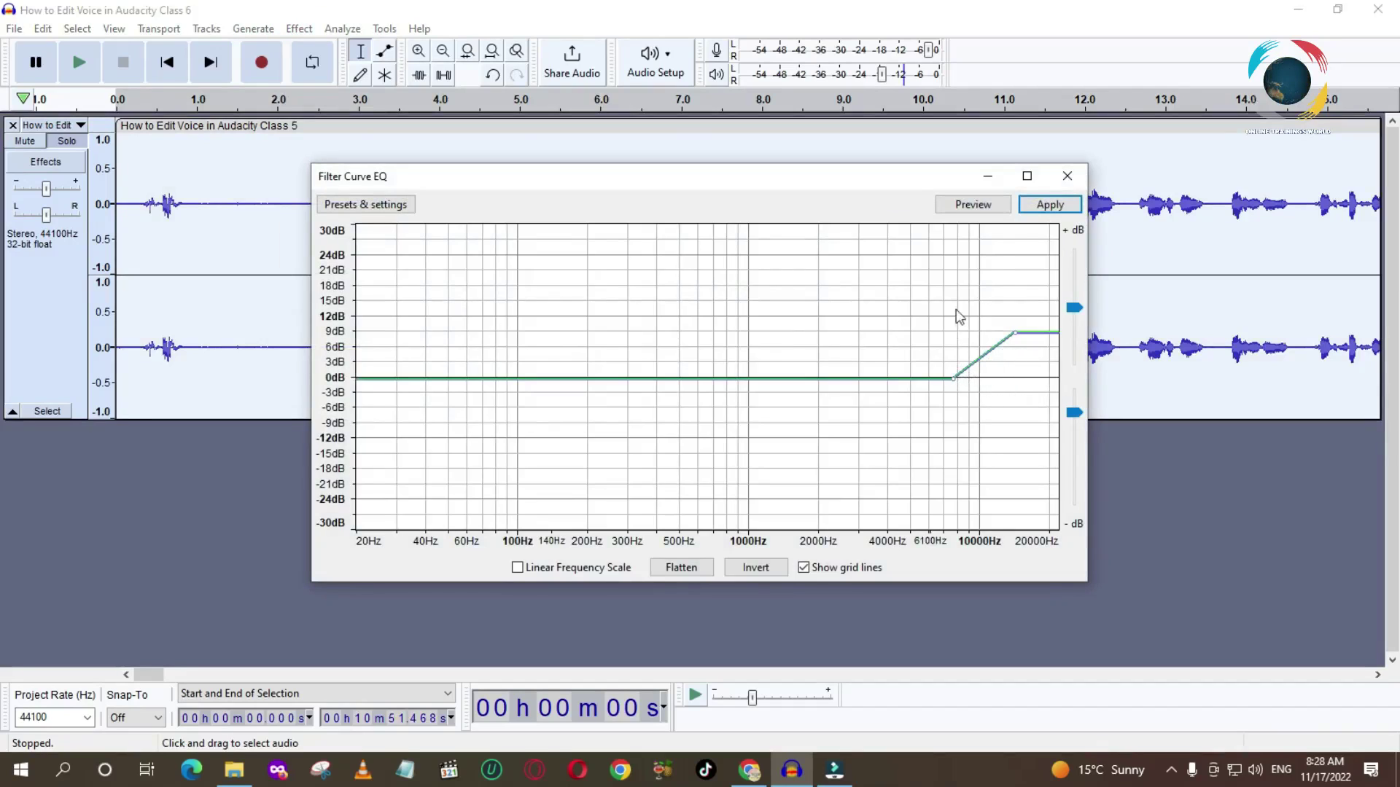
left_click(984, 204)
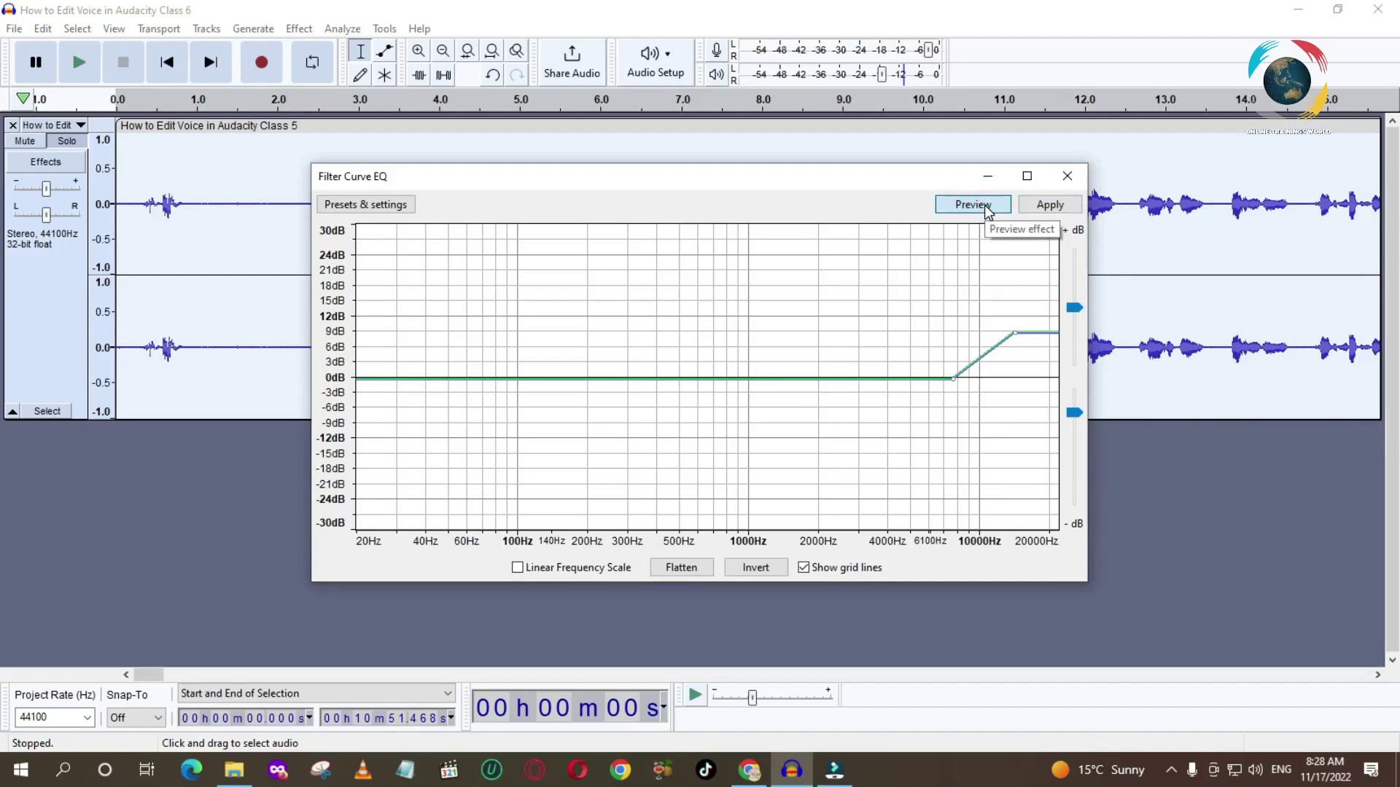
left_click(968, 204)
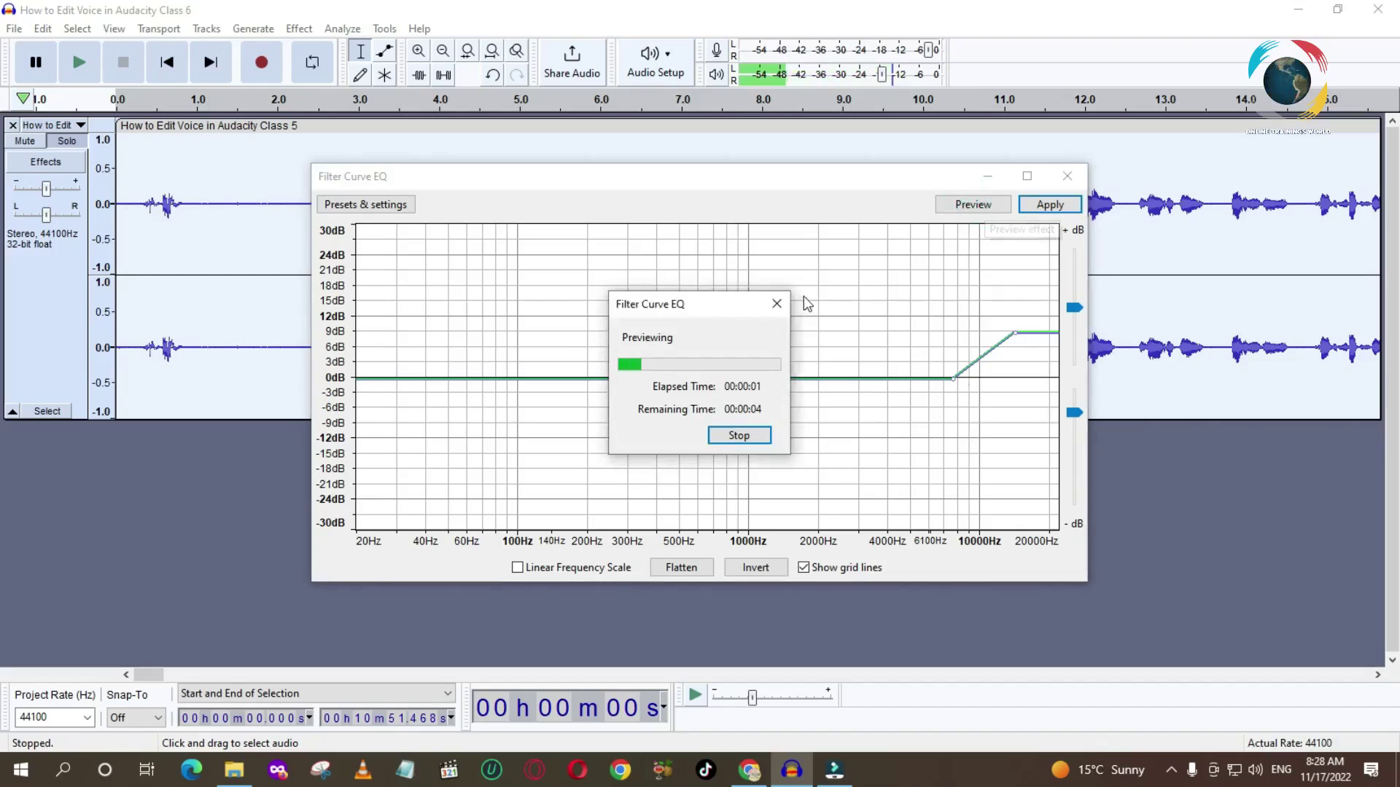
left_click(777, 304)
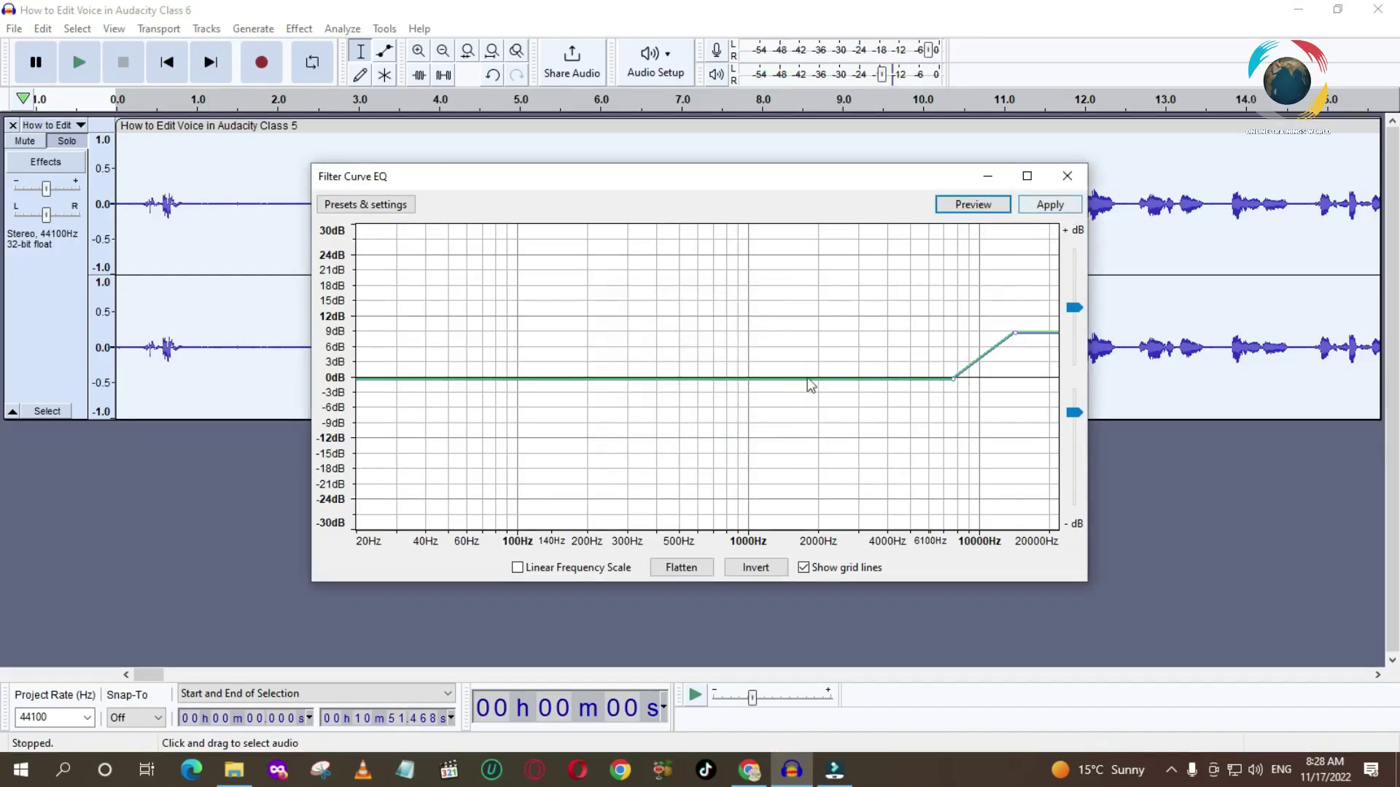
Flatten the filter curve, boost the highs from 0 dB near 8 kHz to about 9 dB near 16 kHz, and preview and apply it
left_click(680, 568)
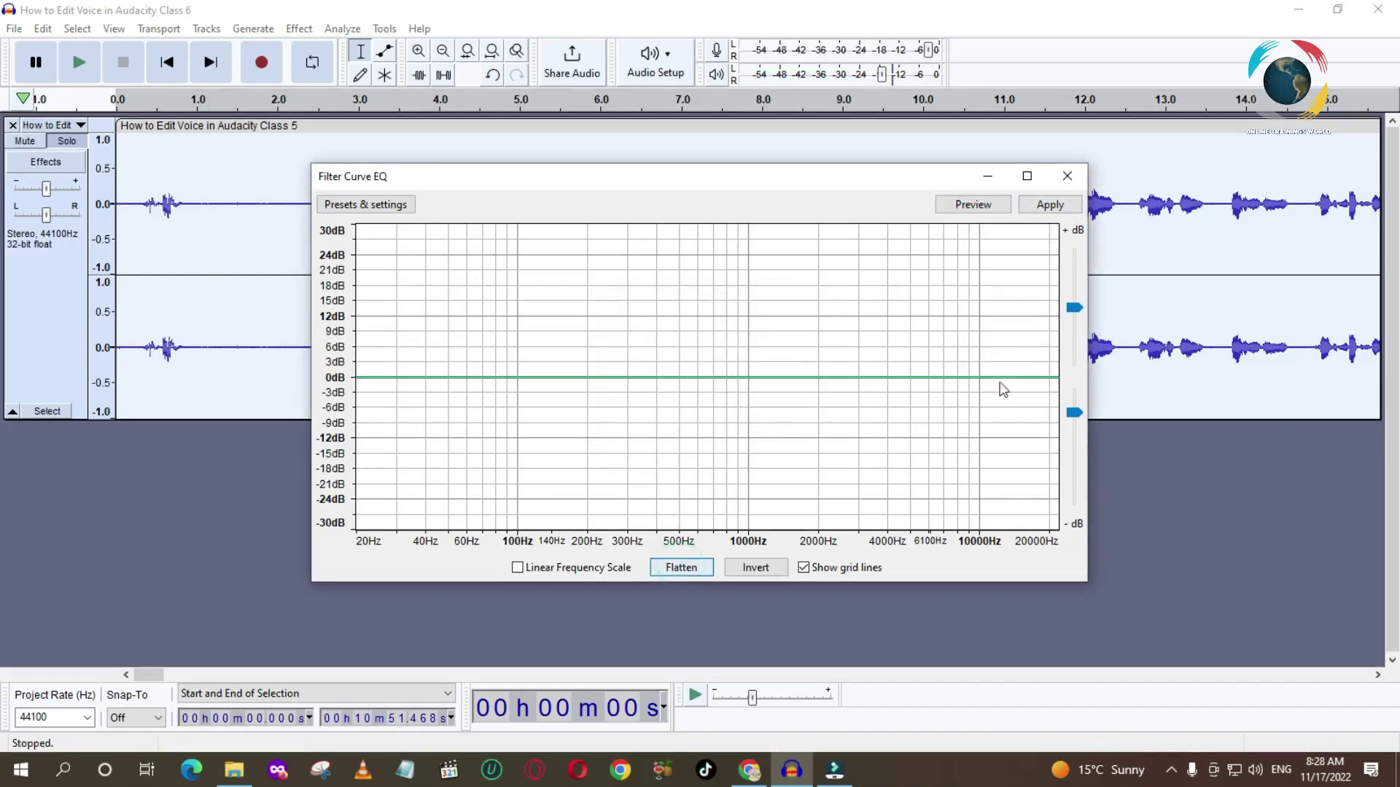
left_click(951, 377)
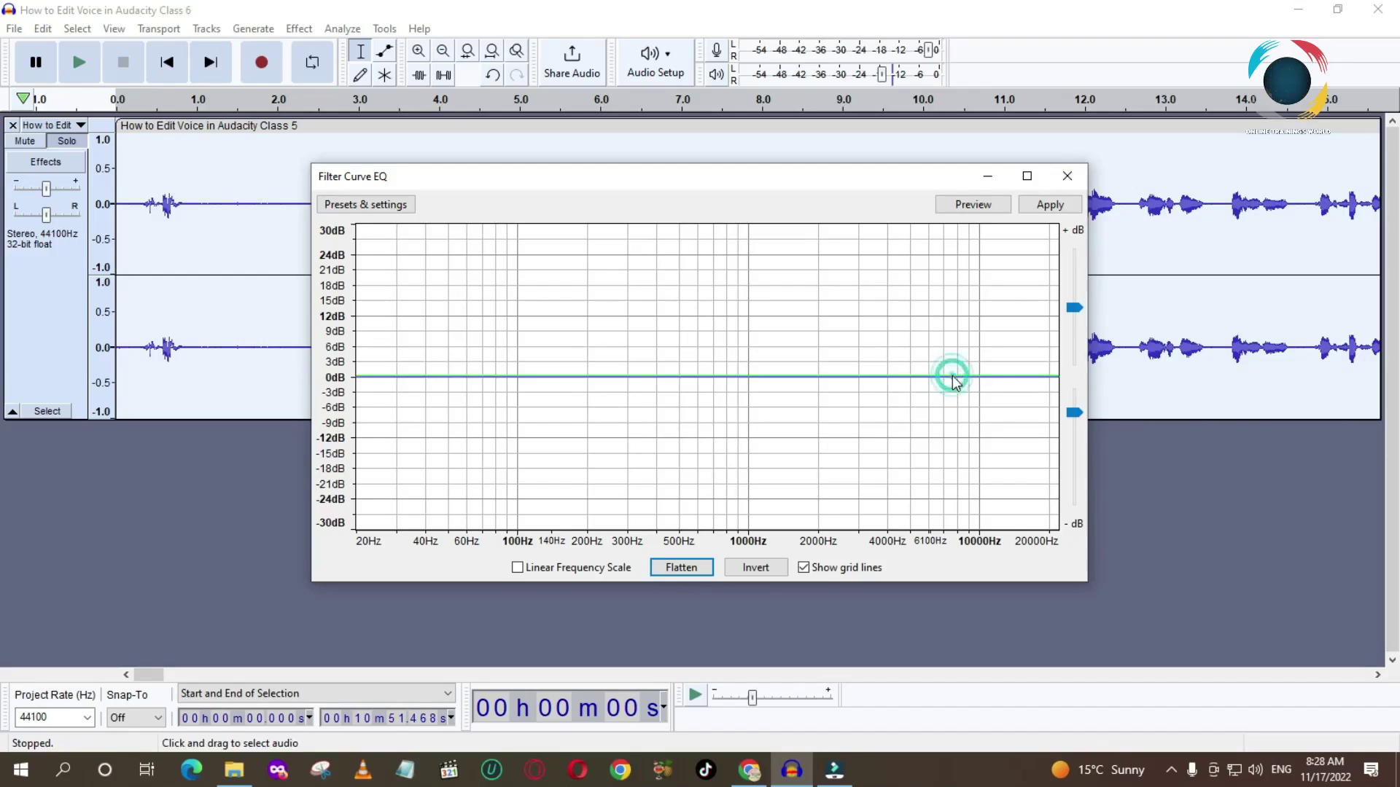
left_click(1021, 376)
left_click_drag(1022, 379, 1027, 333)
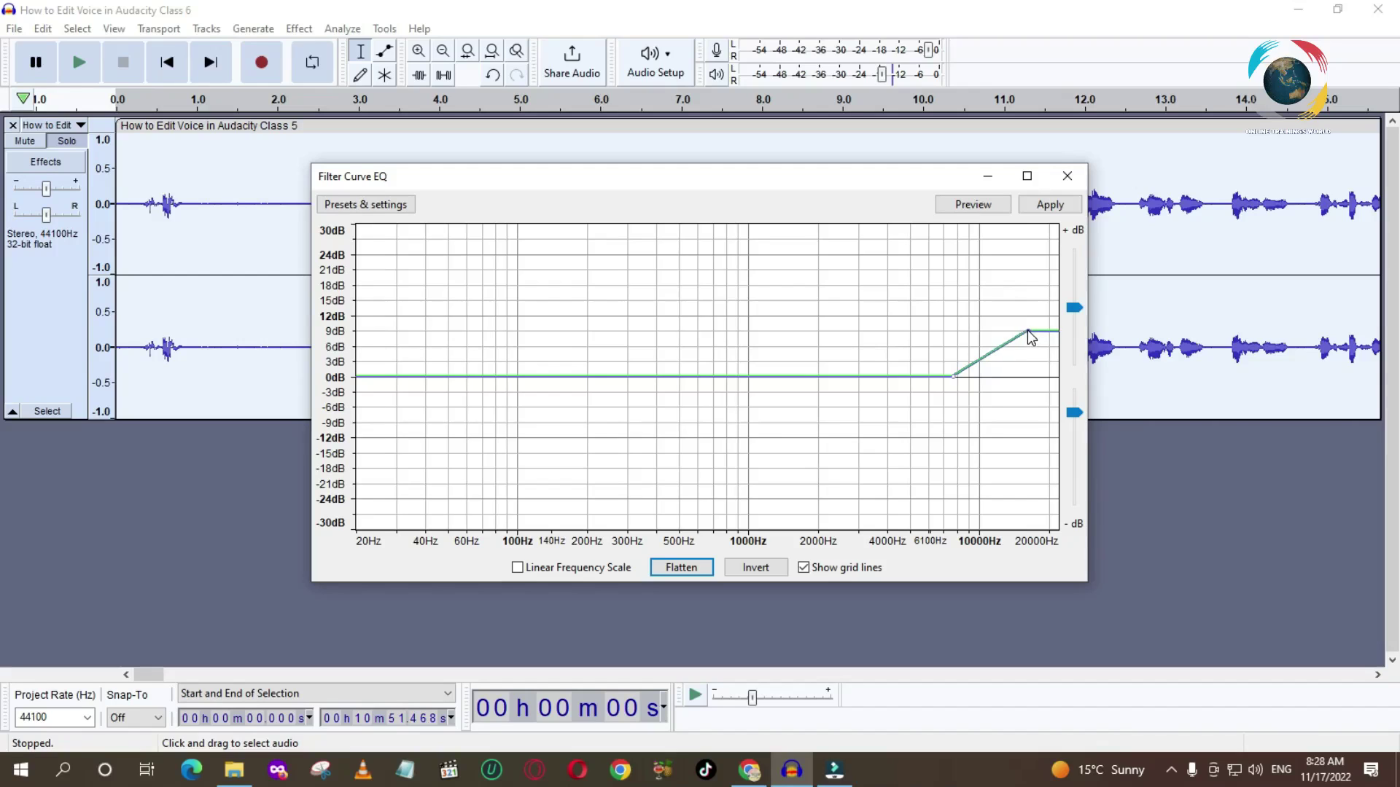
left_click(972, 204)
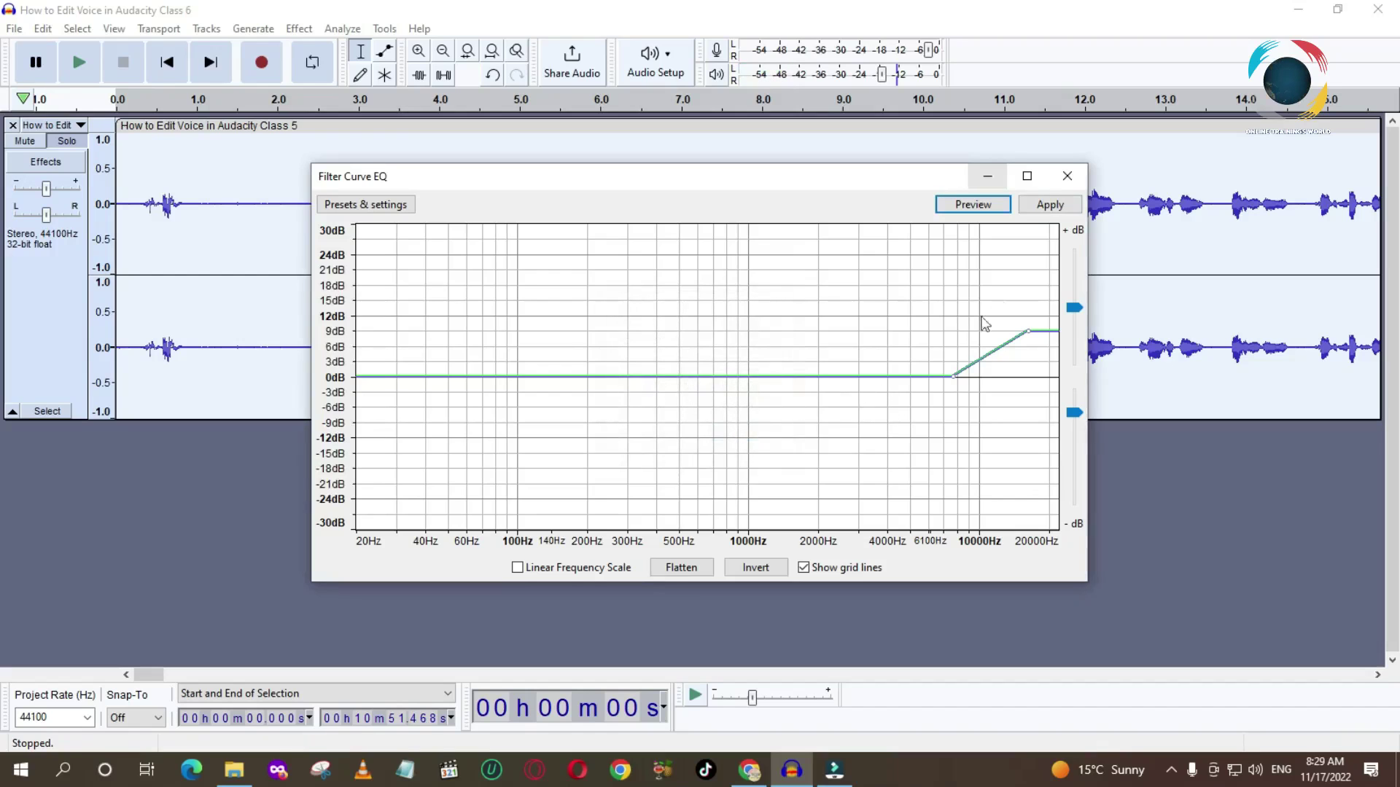
left_click(1050, 206)
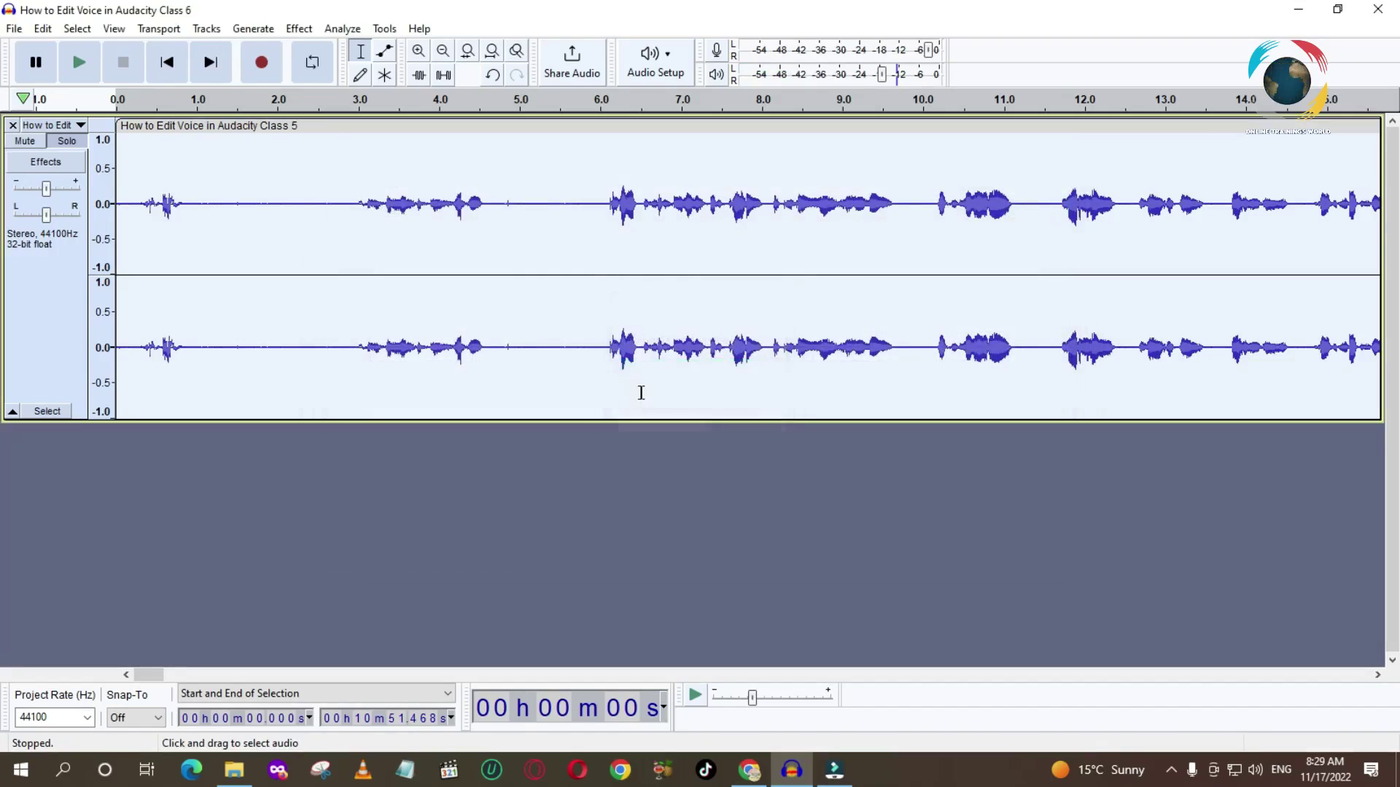
Preview and apply Graphic EQ to the whole track with the Bass Boost factory preset
left_click(299, 29)
mouse_move(289, 168)
mouse_move(325, 187)
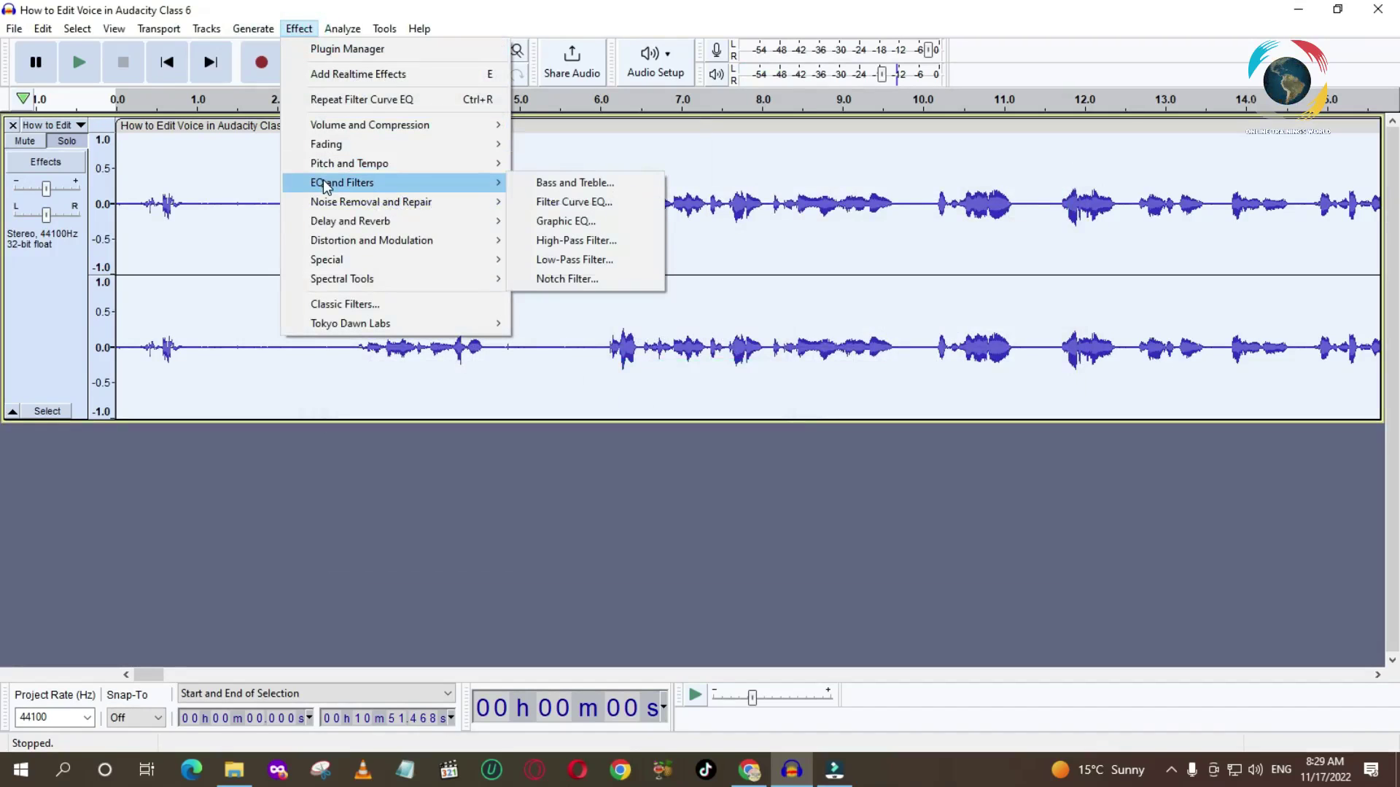
left_click(568, 223)
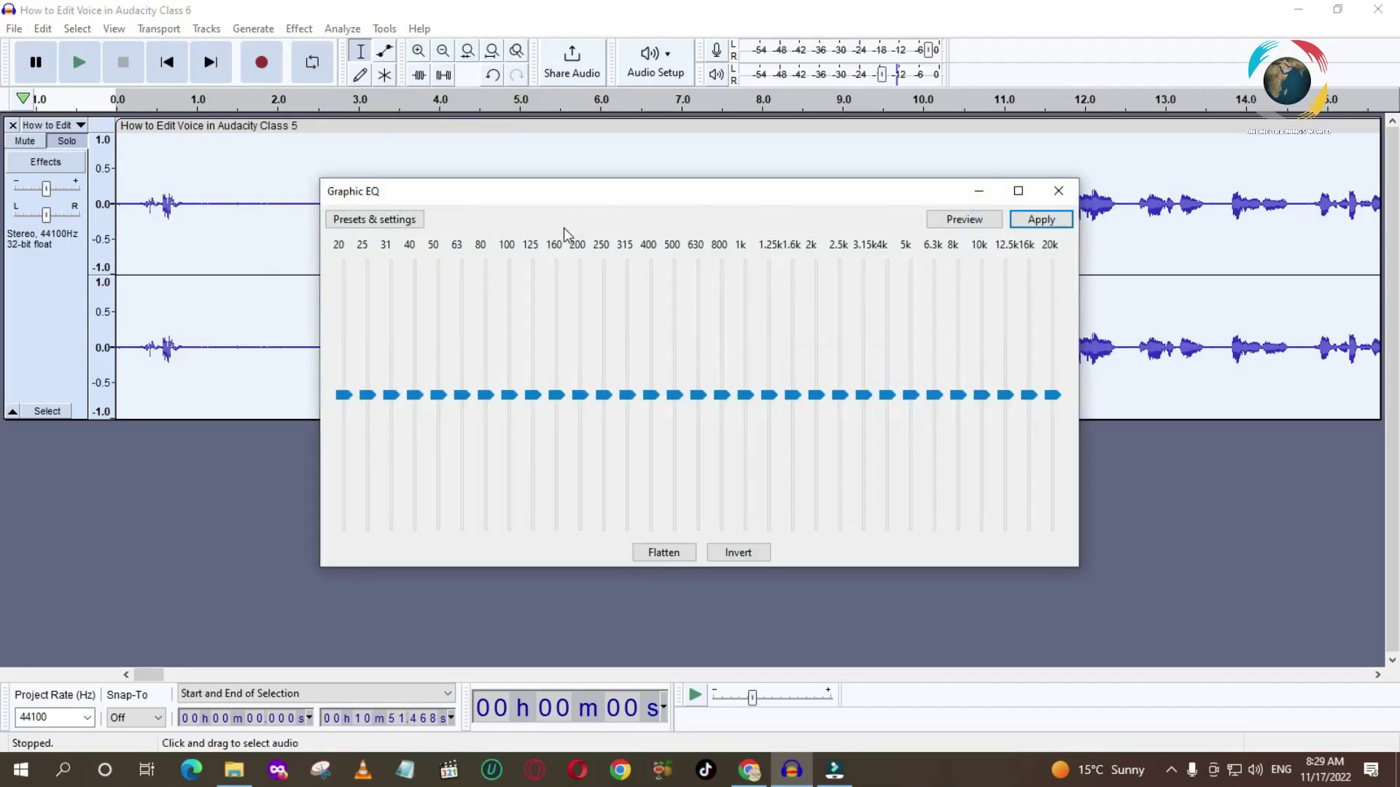
left_click(400, 218)
mouse_move(390, 317)
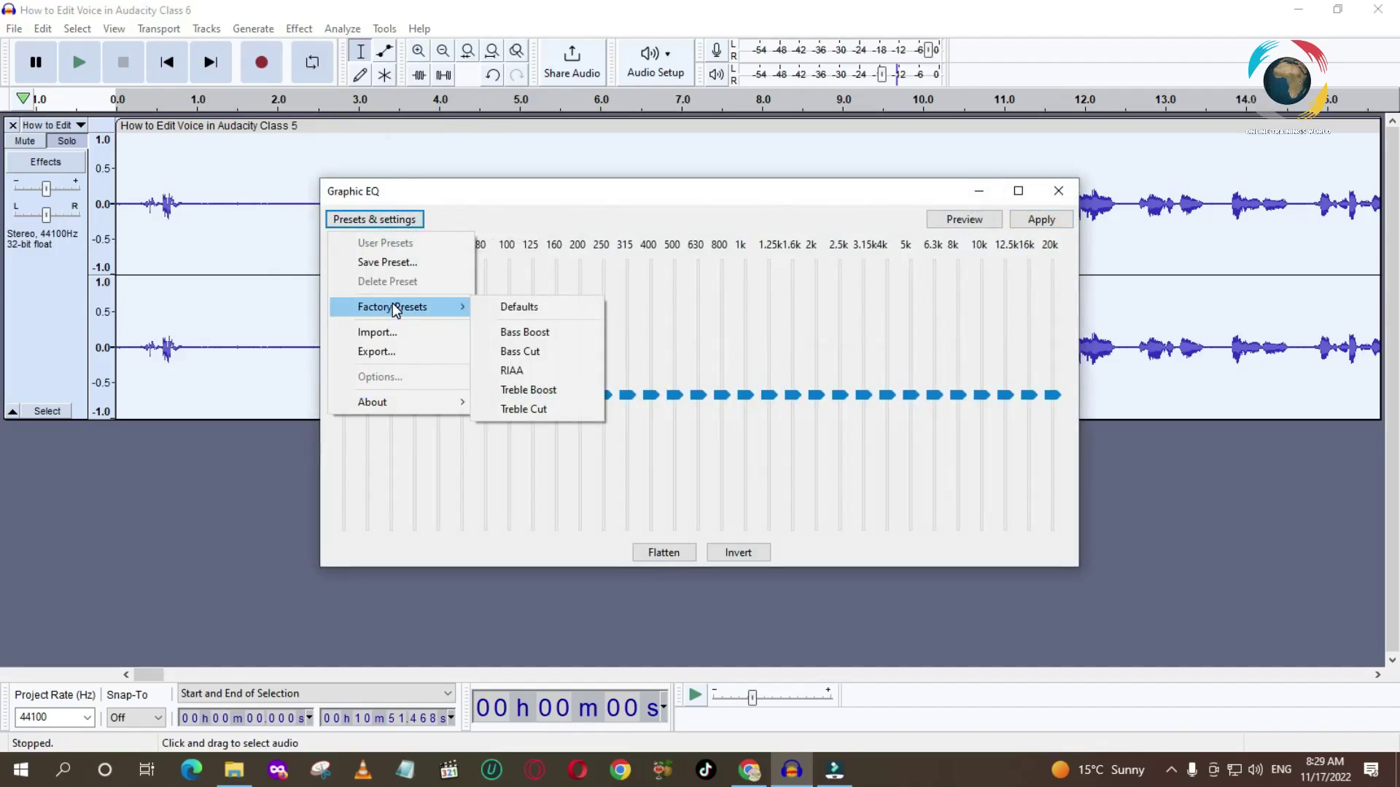
left_click(525, 334)
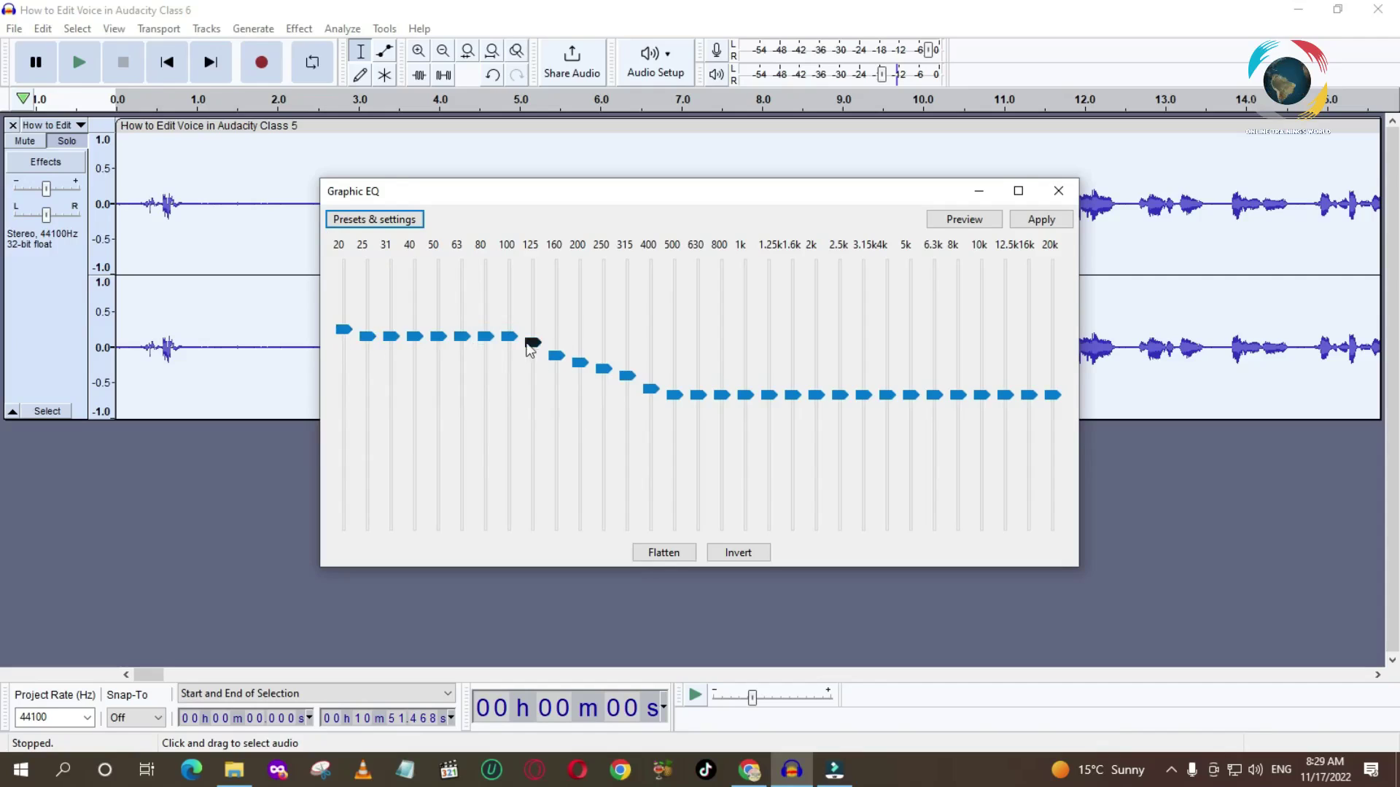
mouse_move(345, 340)
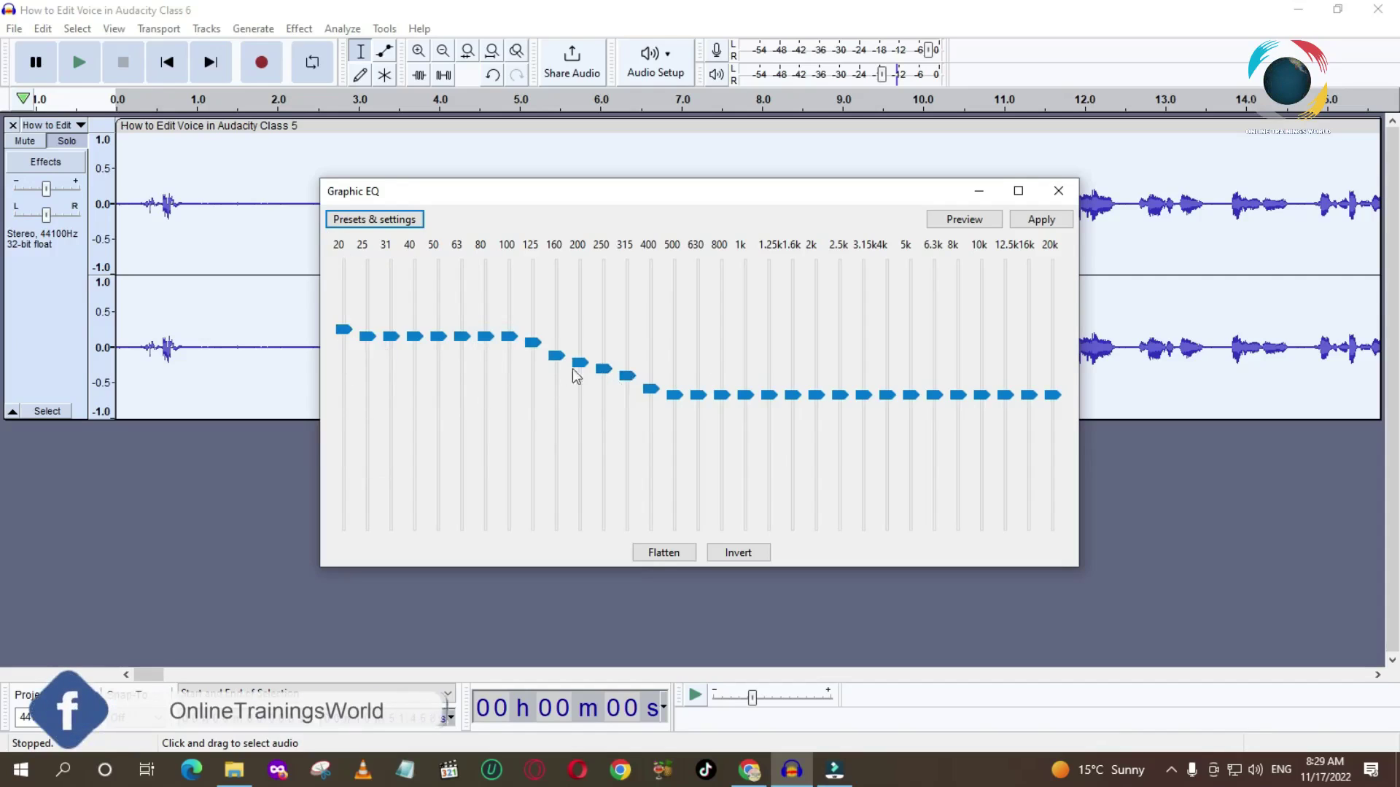
left_click(970, 222)
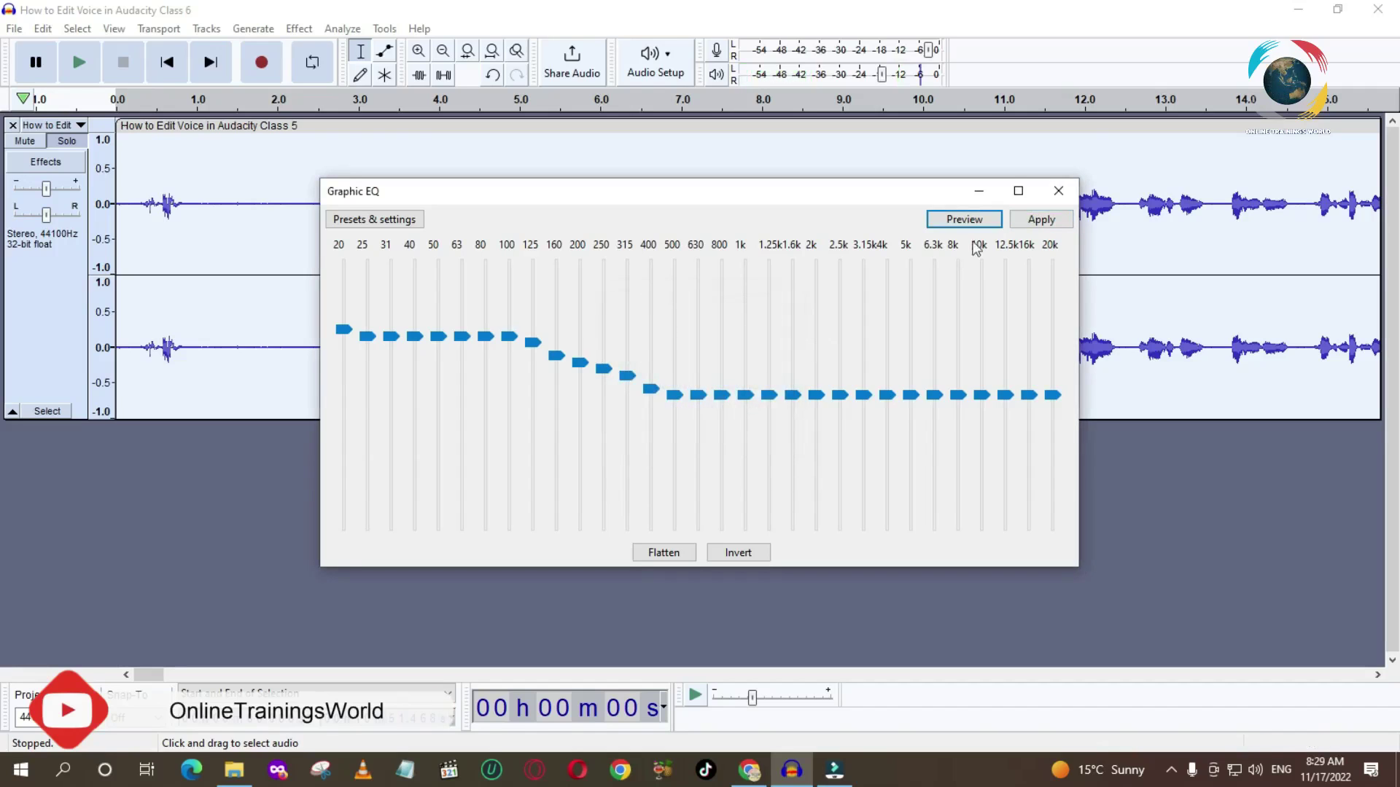
left_click(1041, 219)
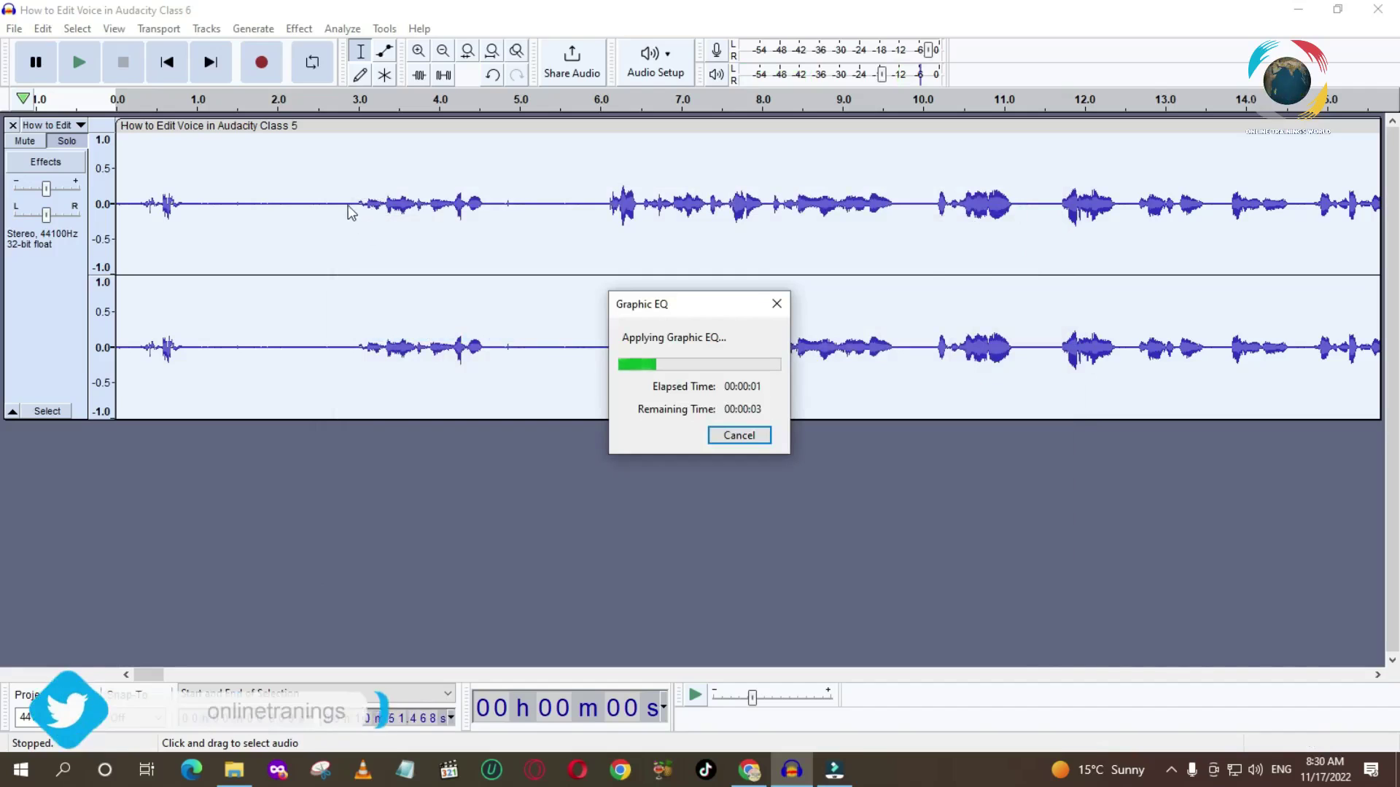
Preview and apply Graphic EQ to the whole track with the Treble Boost factory preset
left_click(300, 31)
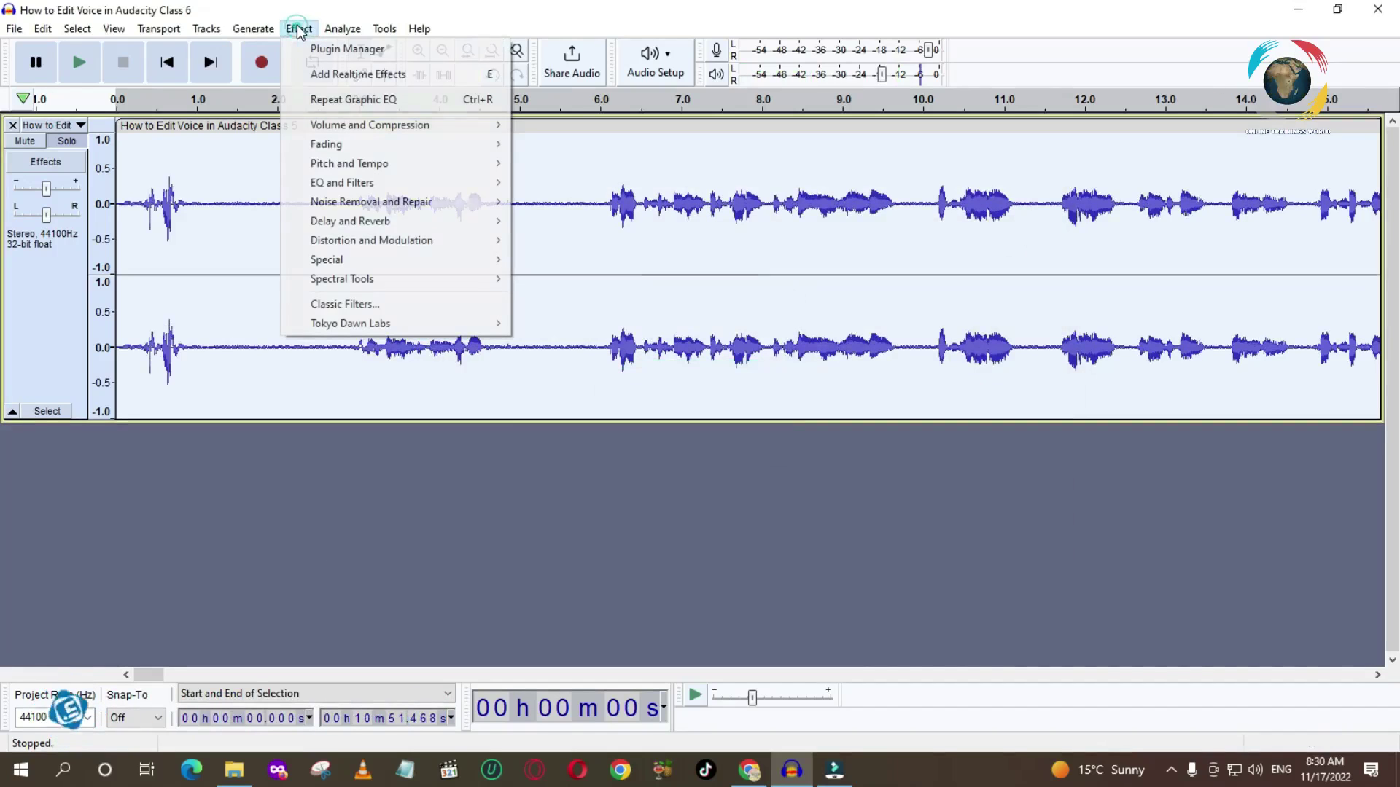
mouse_move(370, 191)
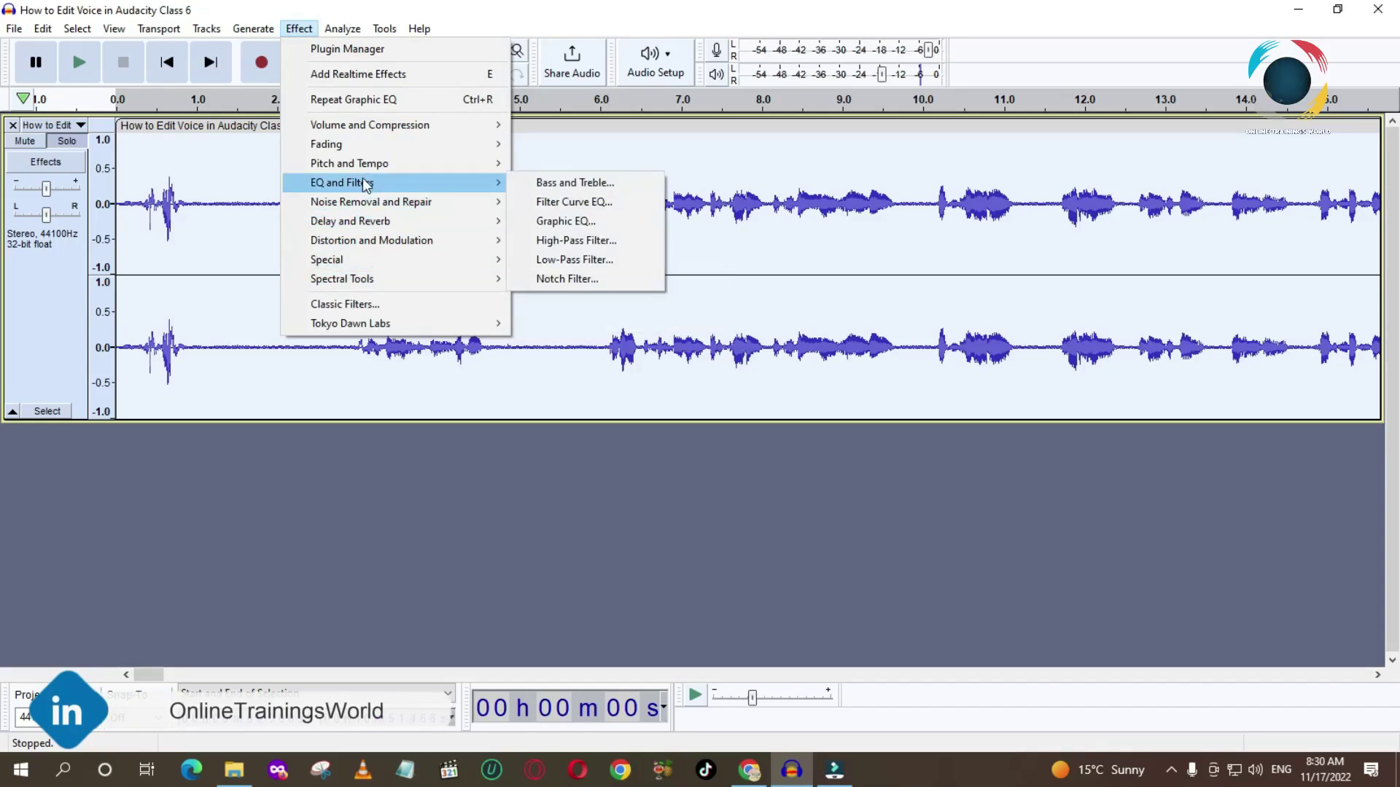
left_click(580, 221)
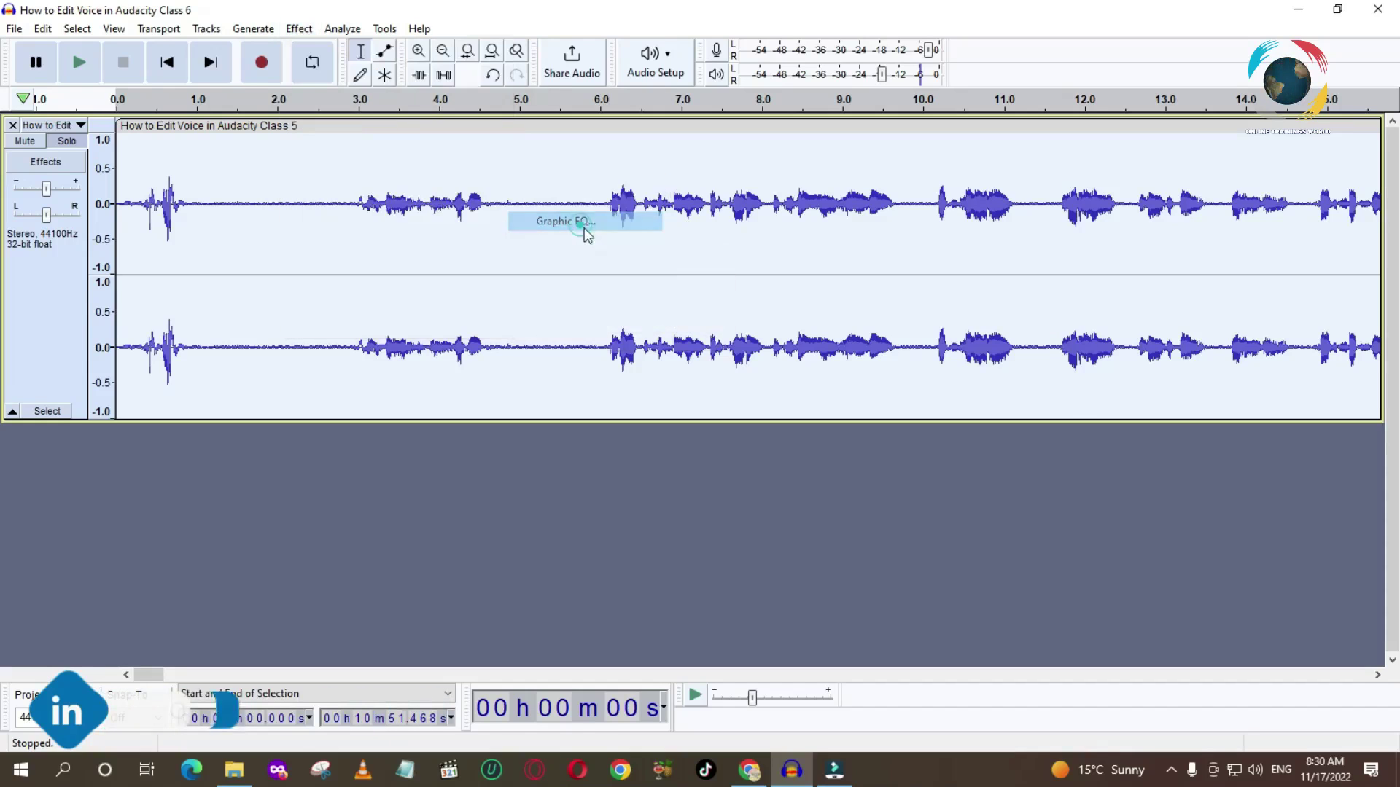
left_click(398, 220)
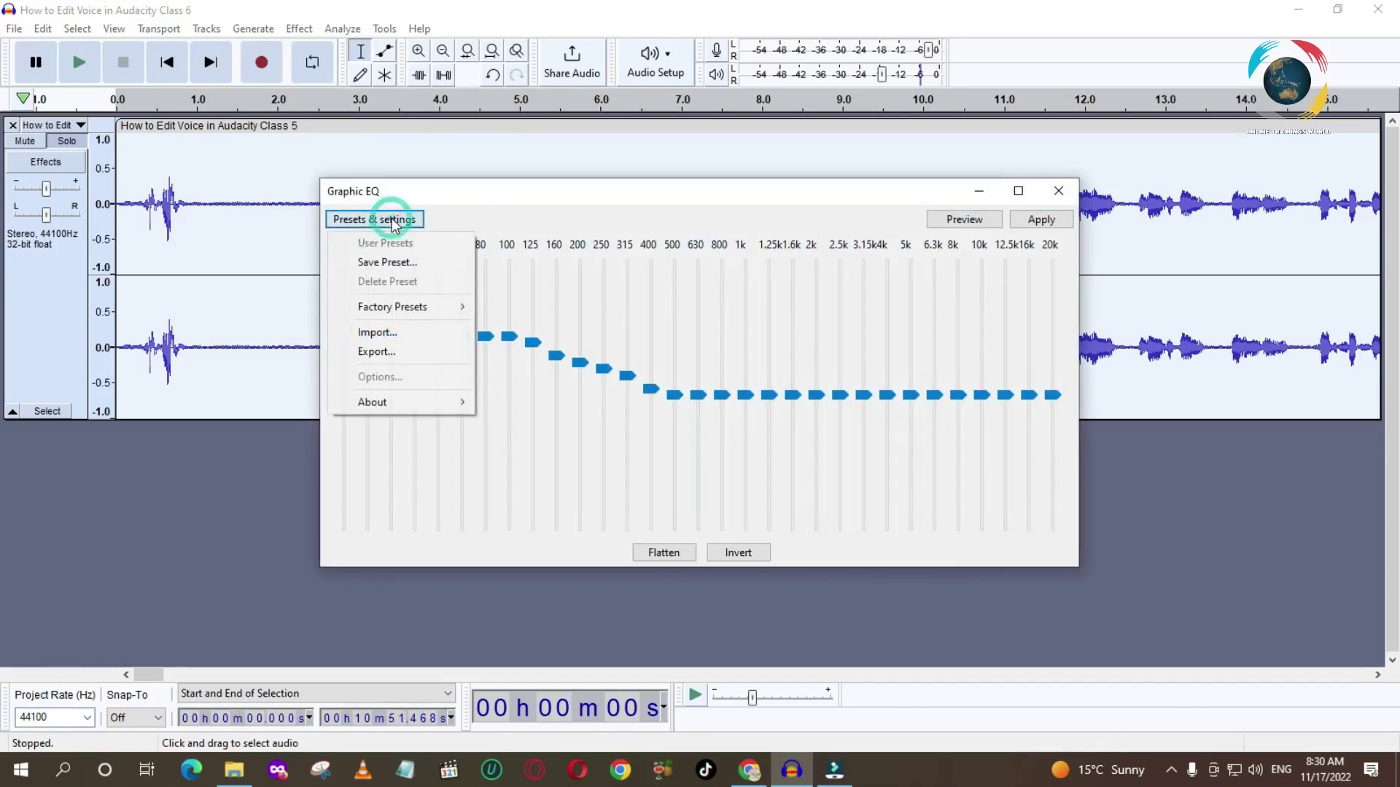
mouse_move(383, 307)
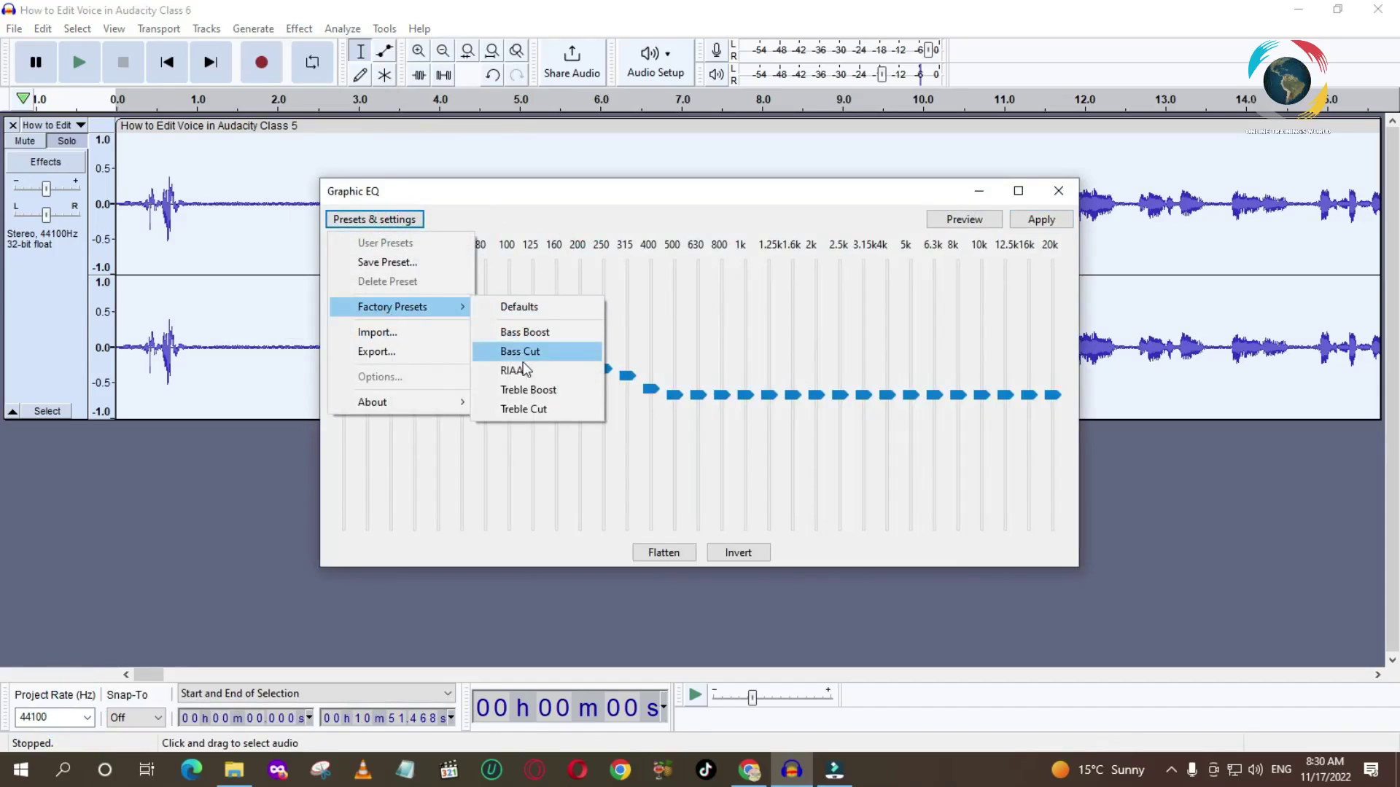
left_click(539, 389)
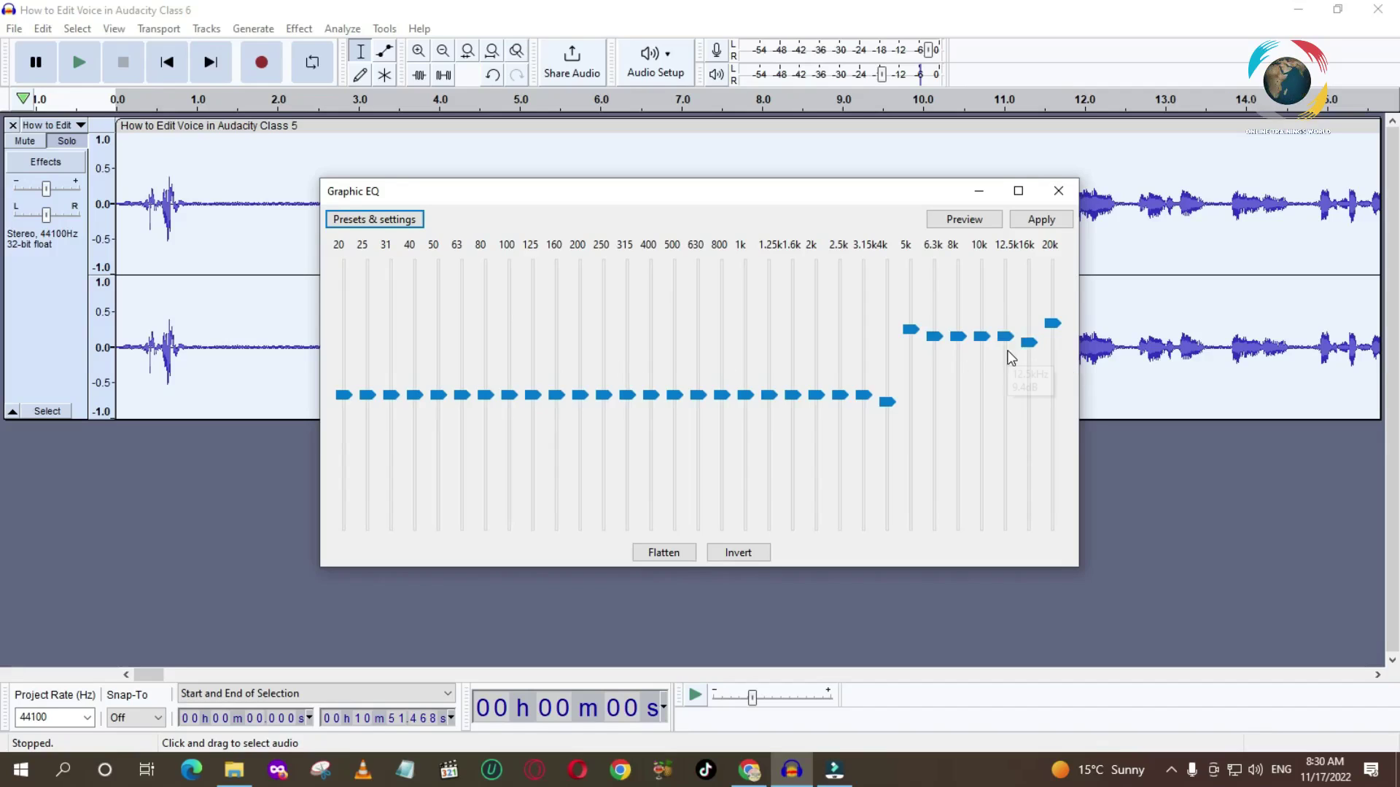
mouse_move(961, 335)
left_click(963, 221)
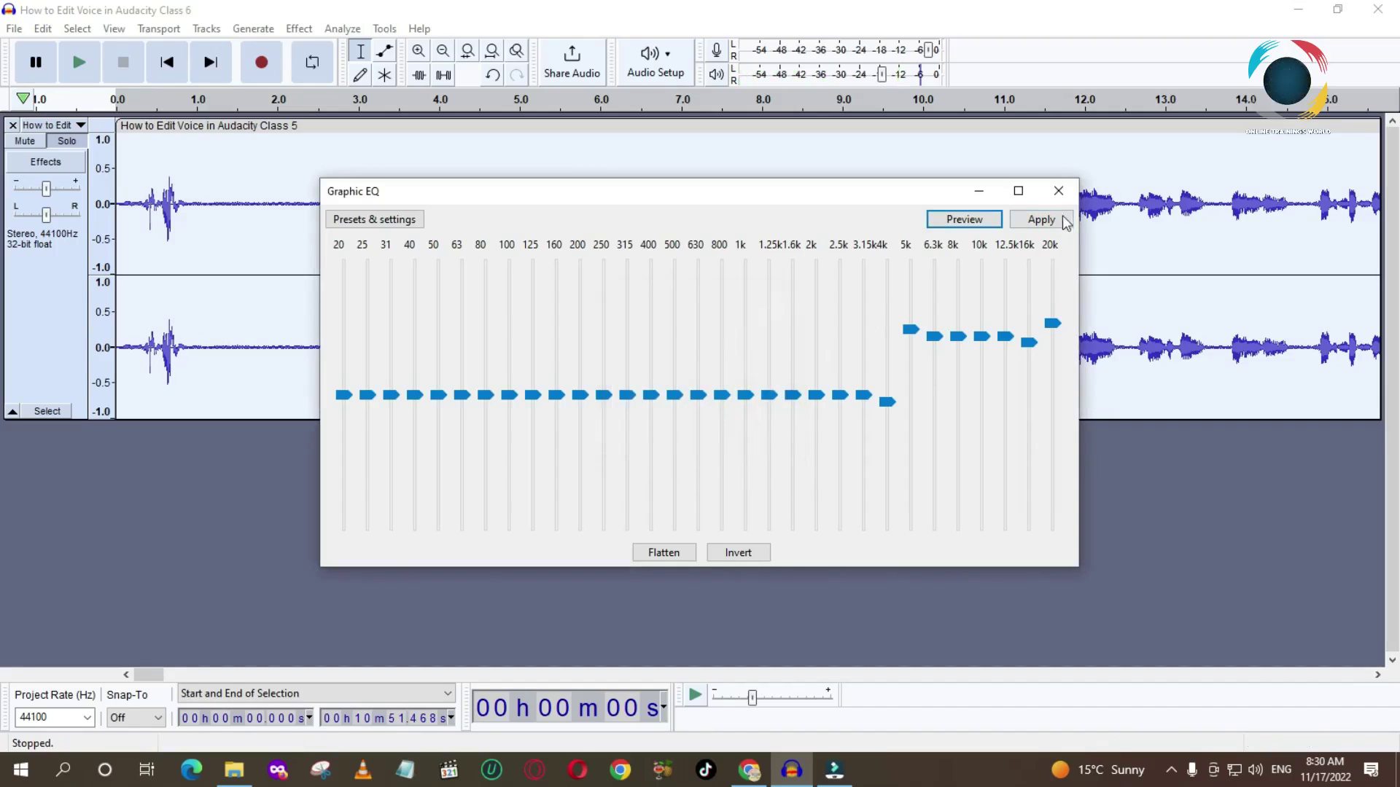
left_click(1035, 220)
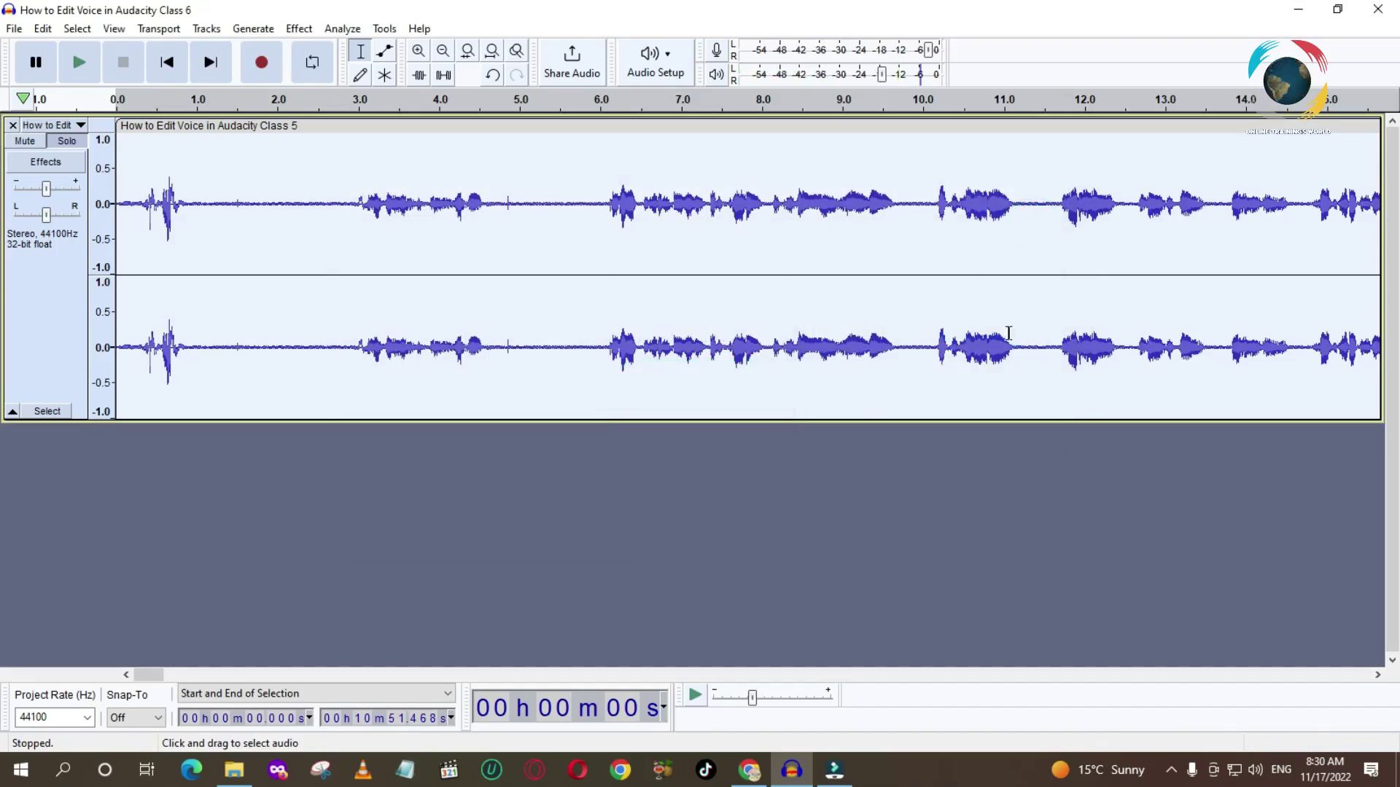
Play back the equalized recording from about 6 seconds to check how the voice sounds
left_click(602, 101)
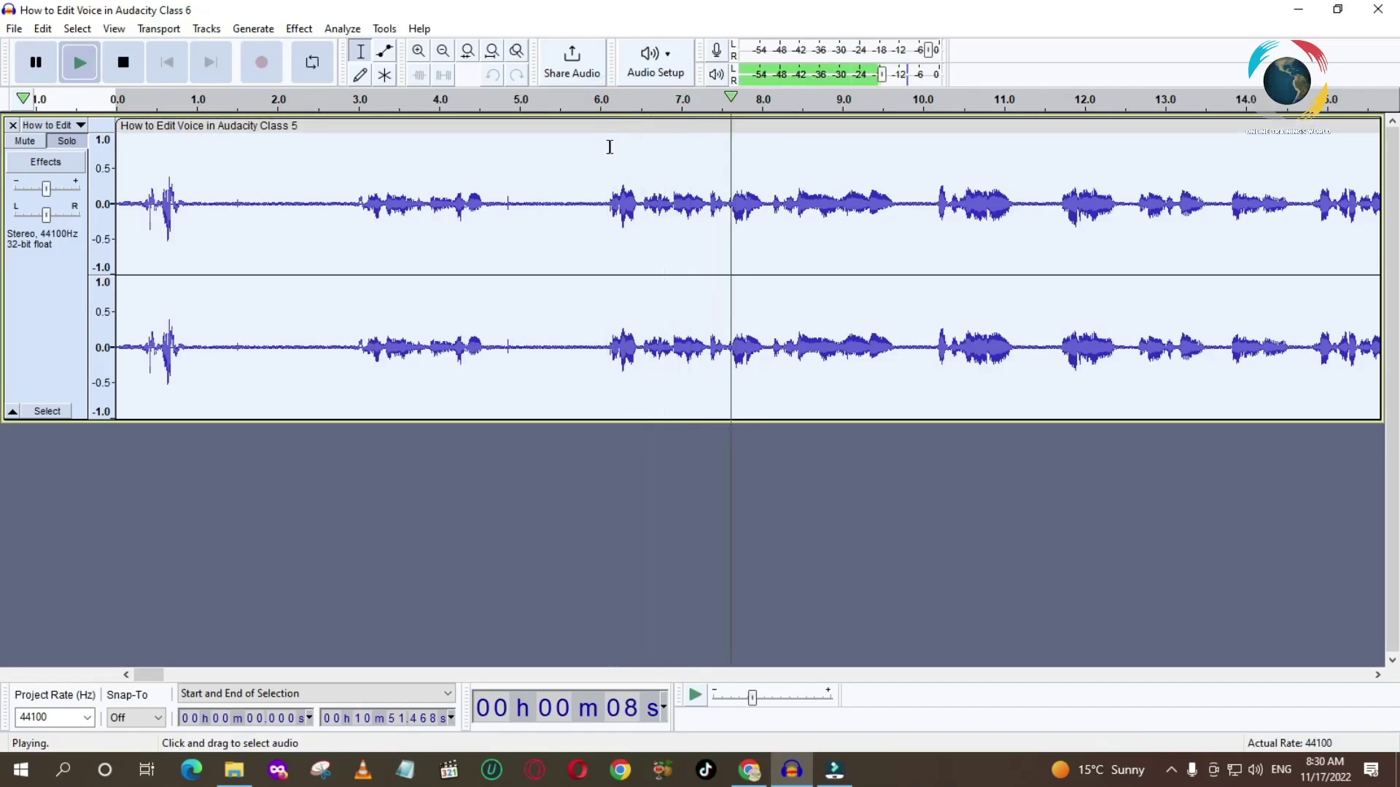
left_click(578, 104)
key("space")
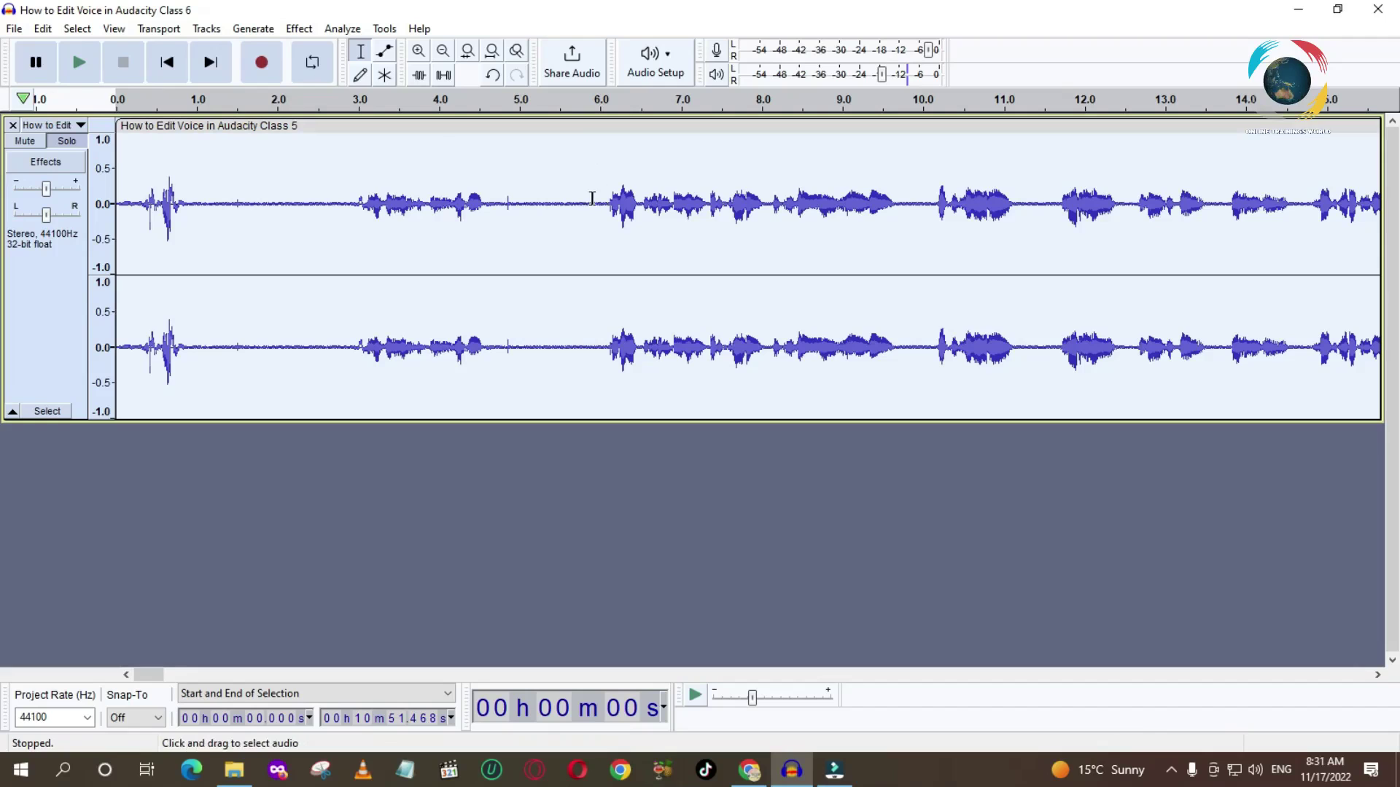
Reopen Graphic EQ for the whole track and load the Bass Boost factory preset
left_click(299, 29)
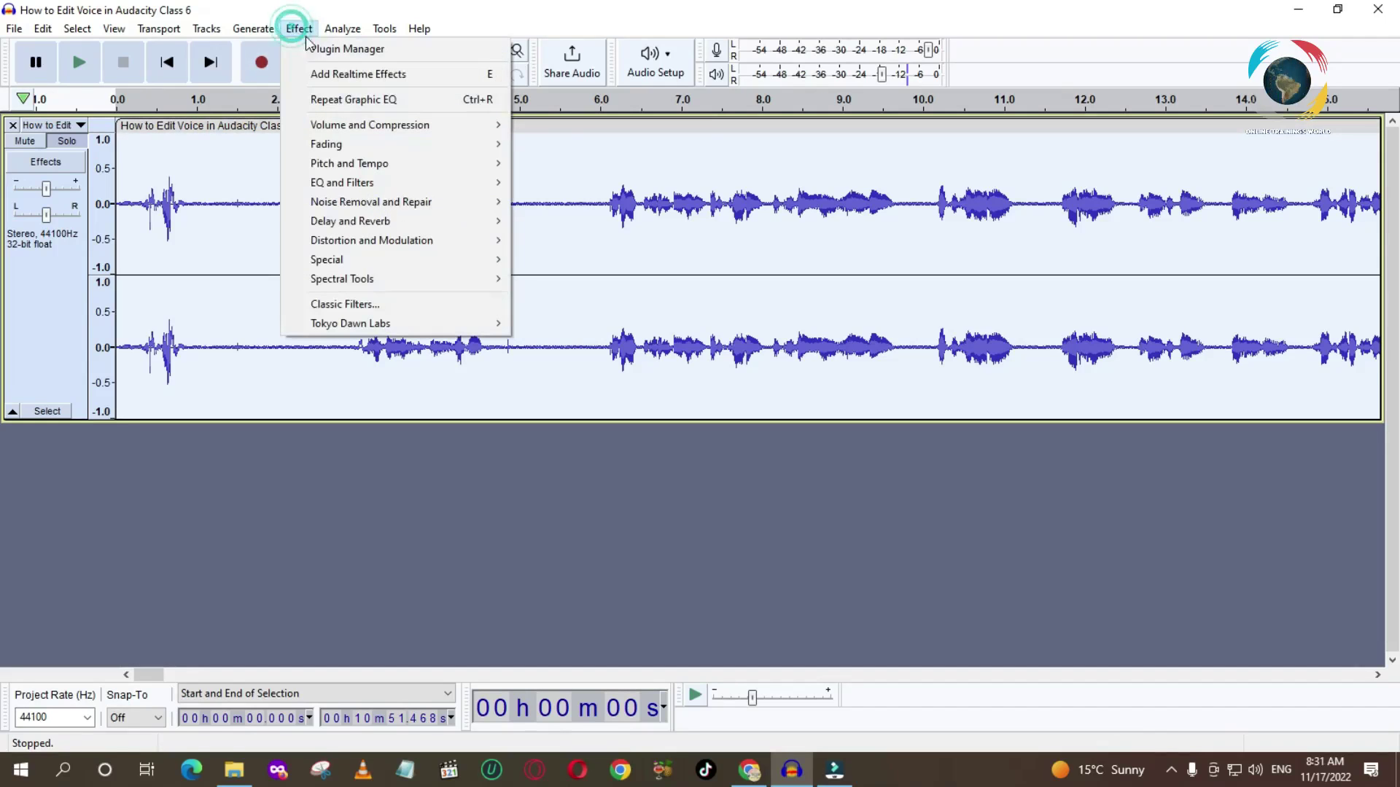
mouse_move(340, 183)
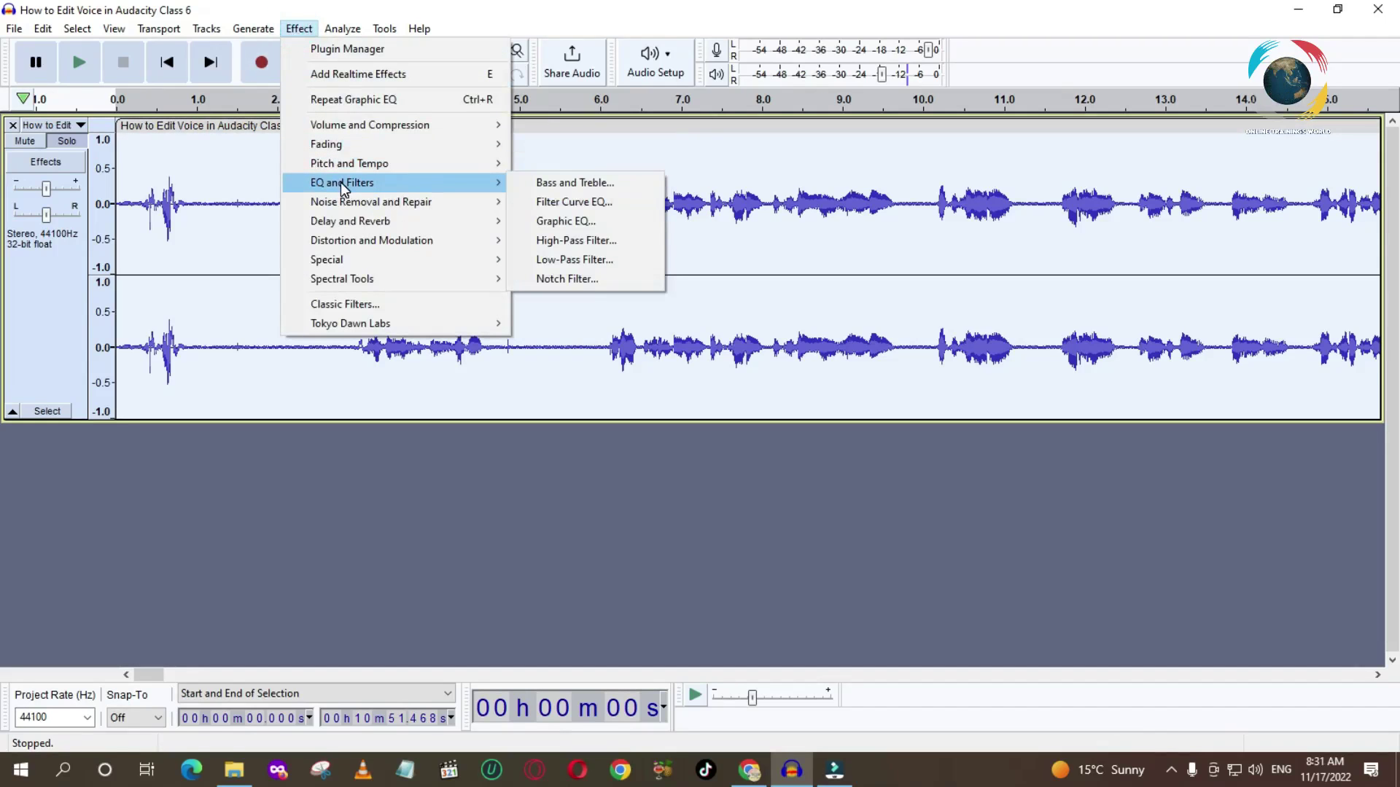
left_click(572, 221)
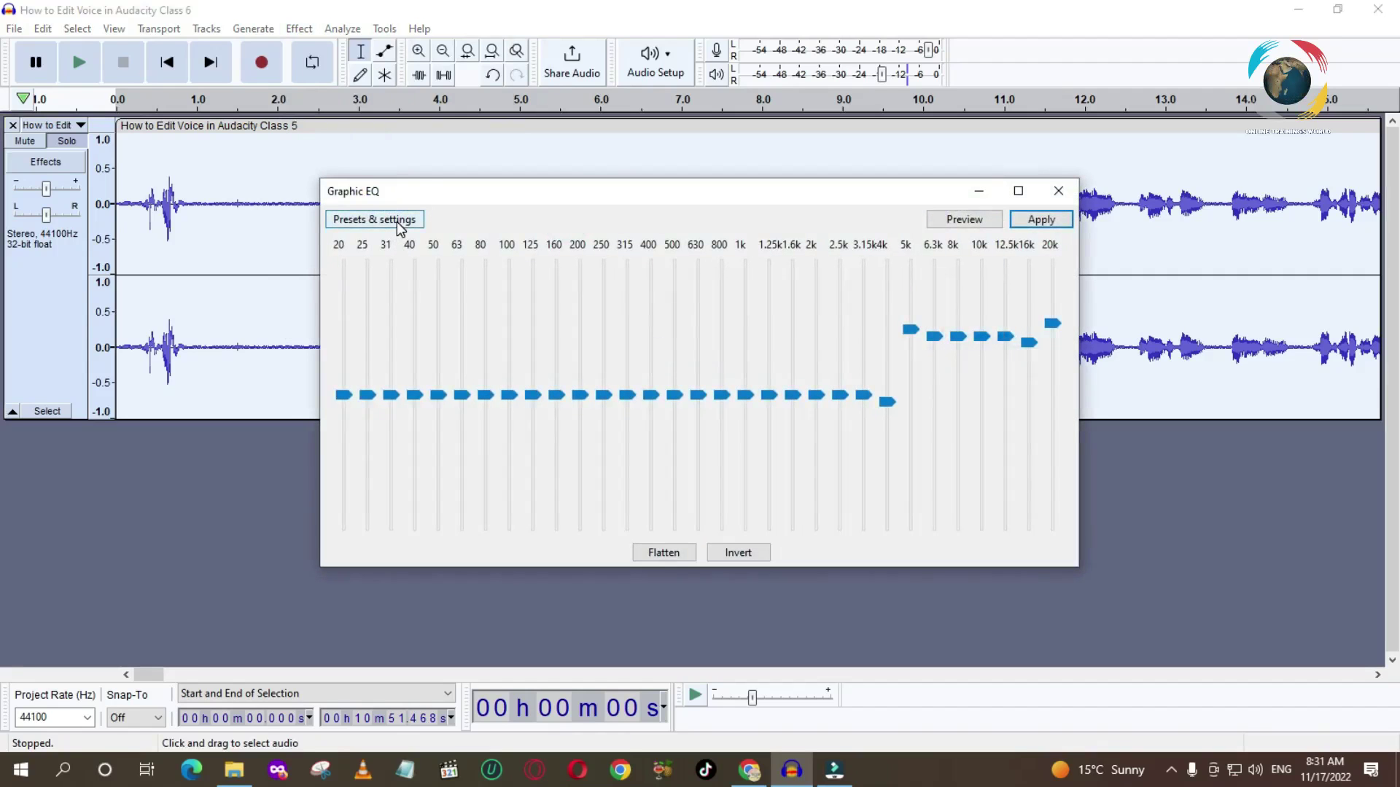
left_click(386, 220)
mouse_move(391, 309)
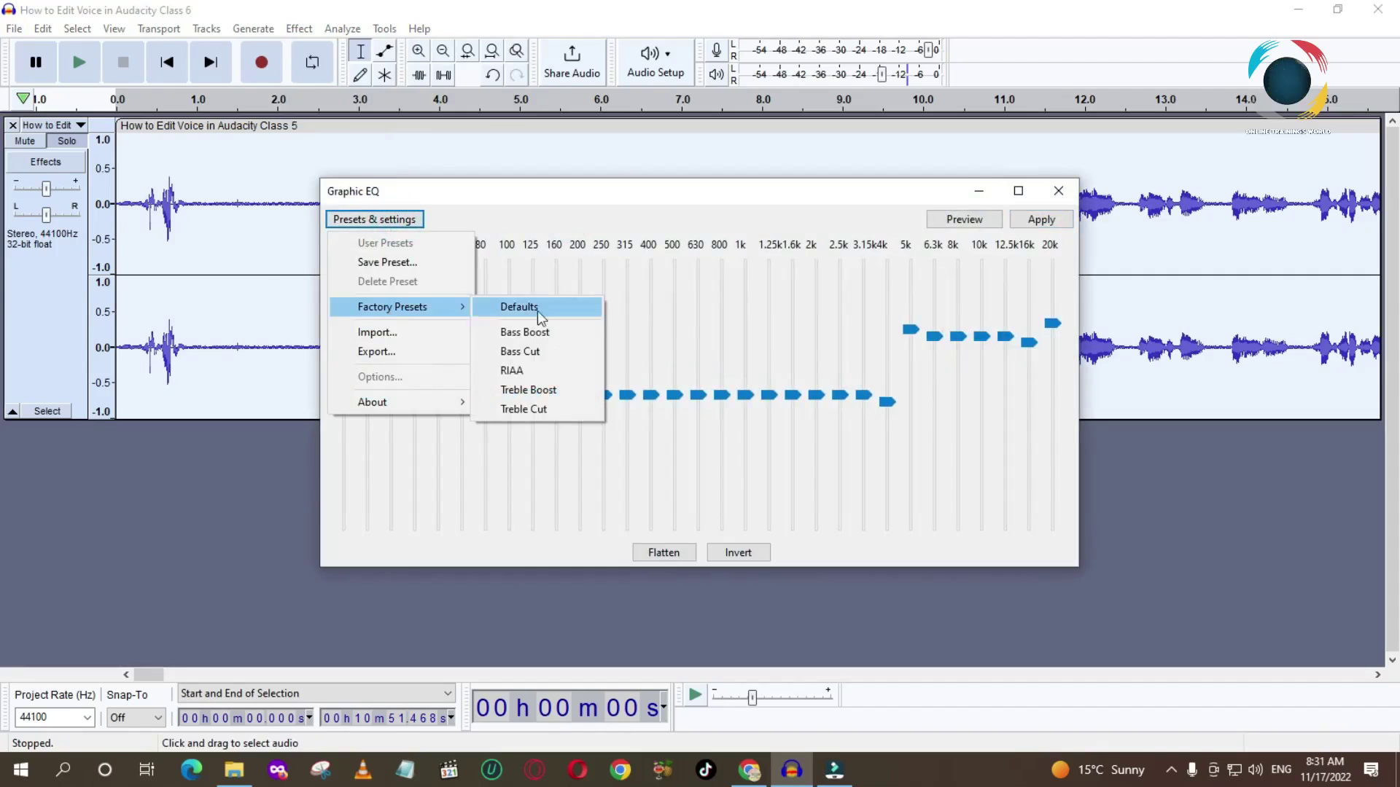
left_click(524, 332)
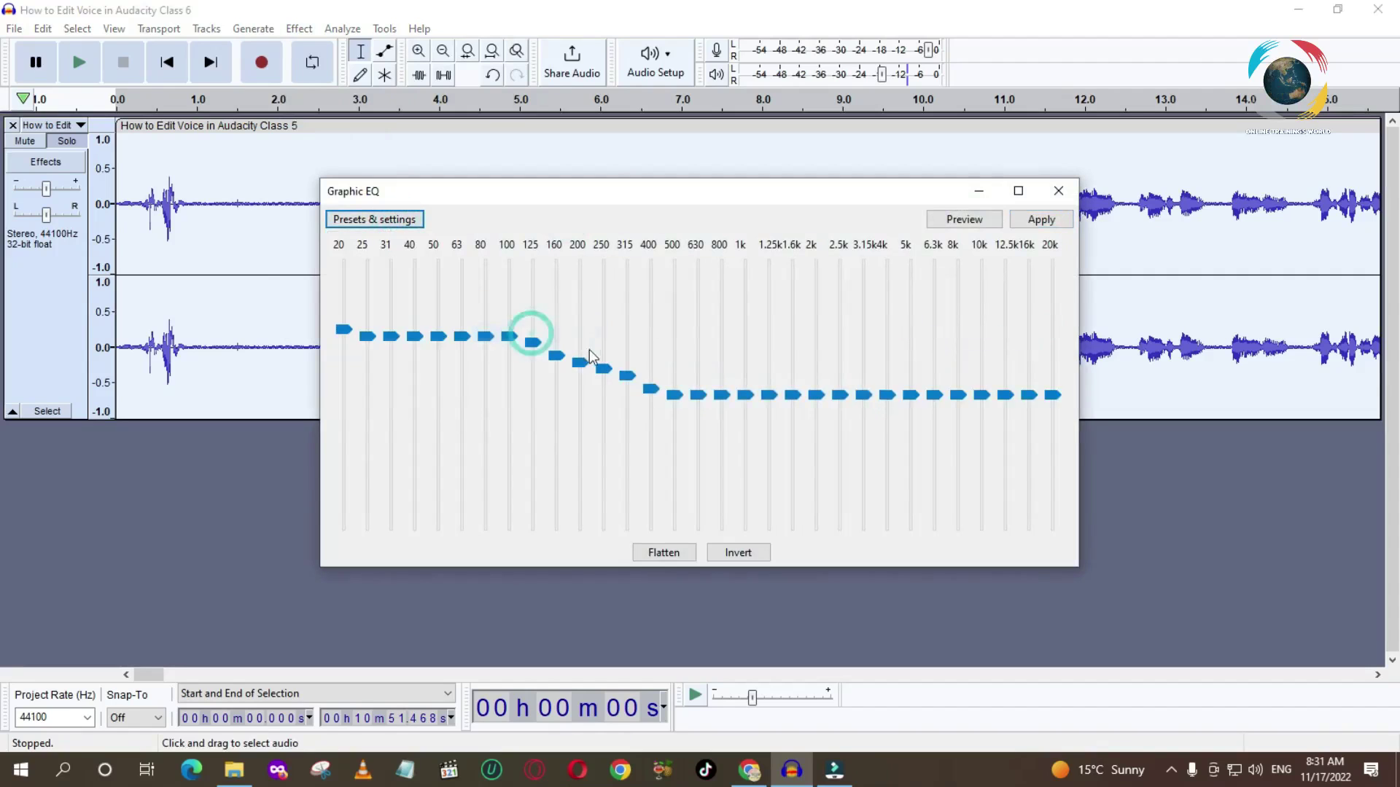
Flatten all frequency bands in Graphic EQ
left_click(403, 221)
mouse_move(394, 309)
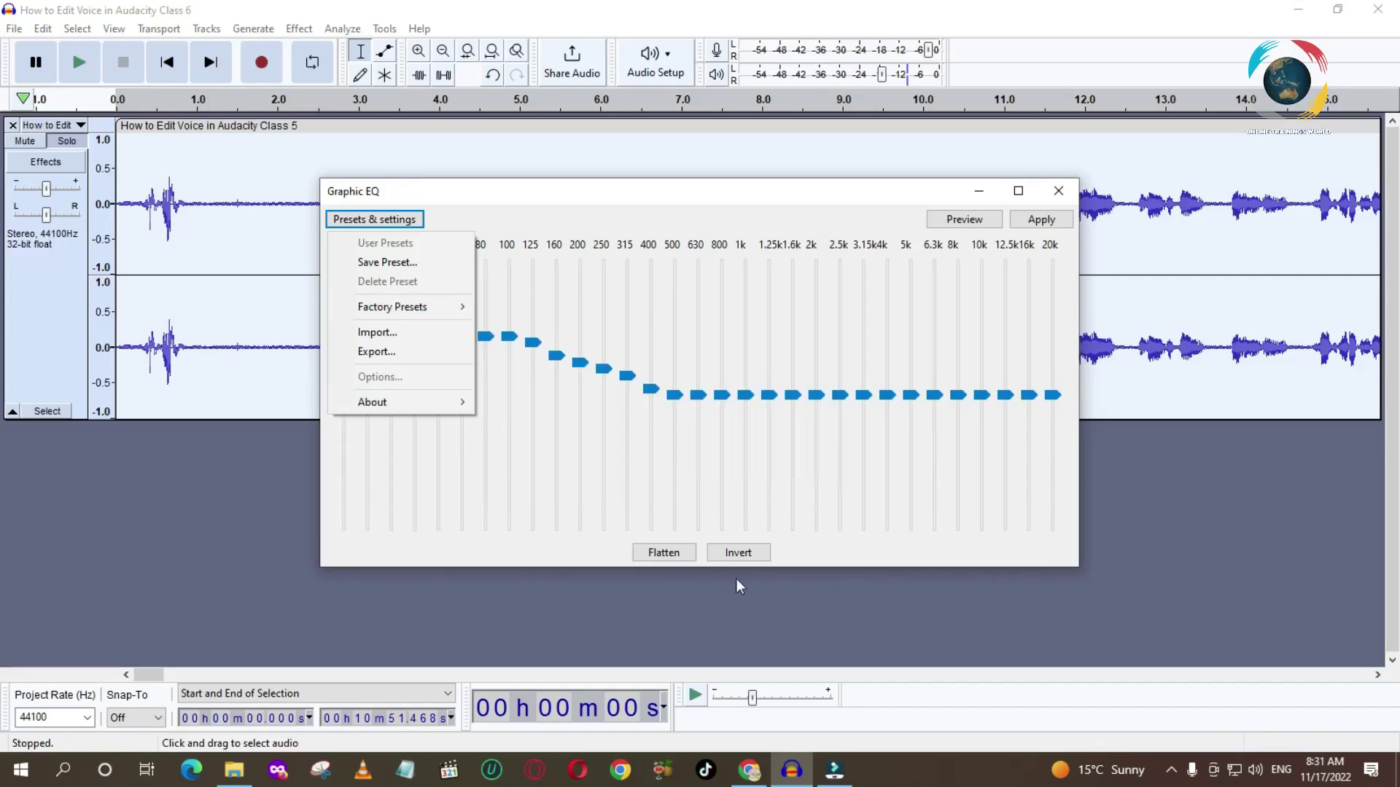
left_click(665, 553)
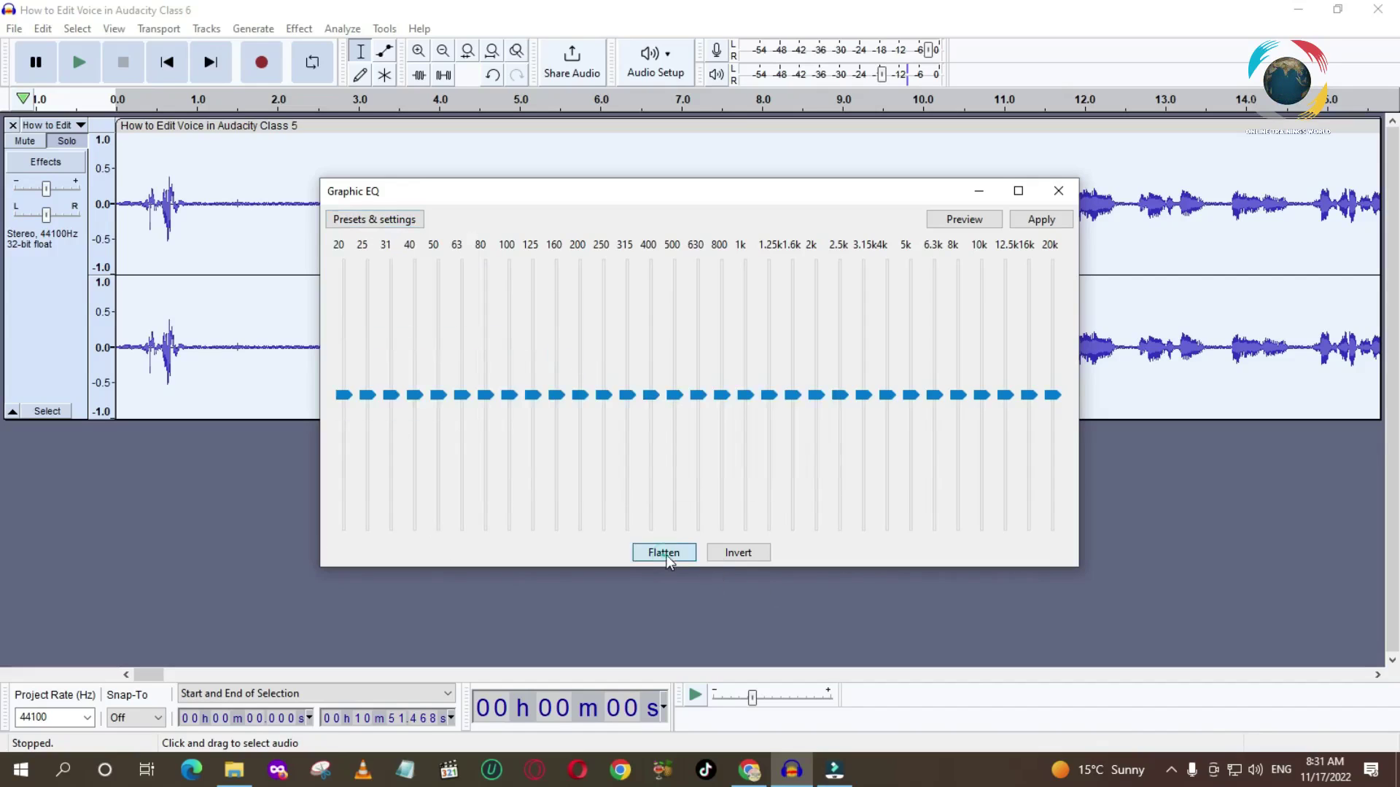
Apply the flattened Graphic EQ to the whole track and play the recording back from about 6 seconds
left_click(1043, 220)
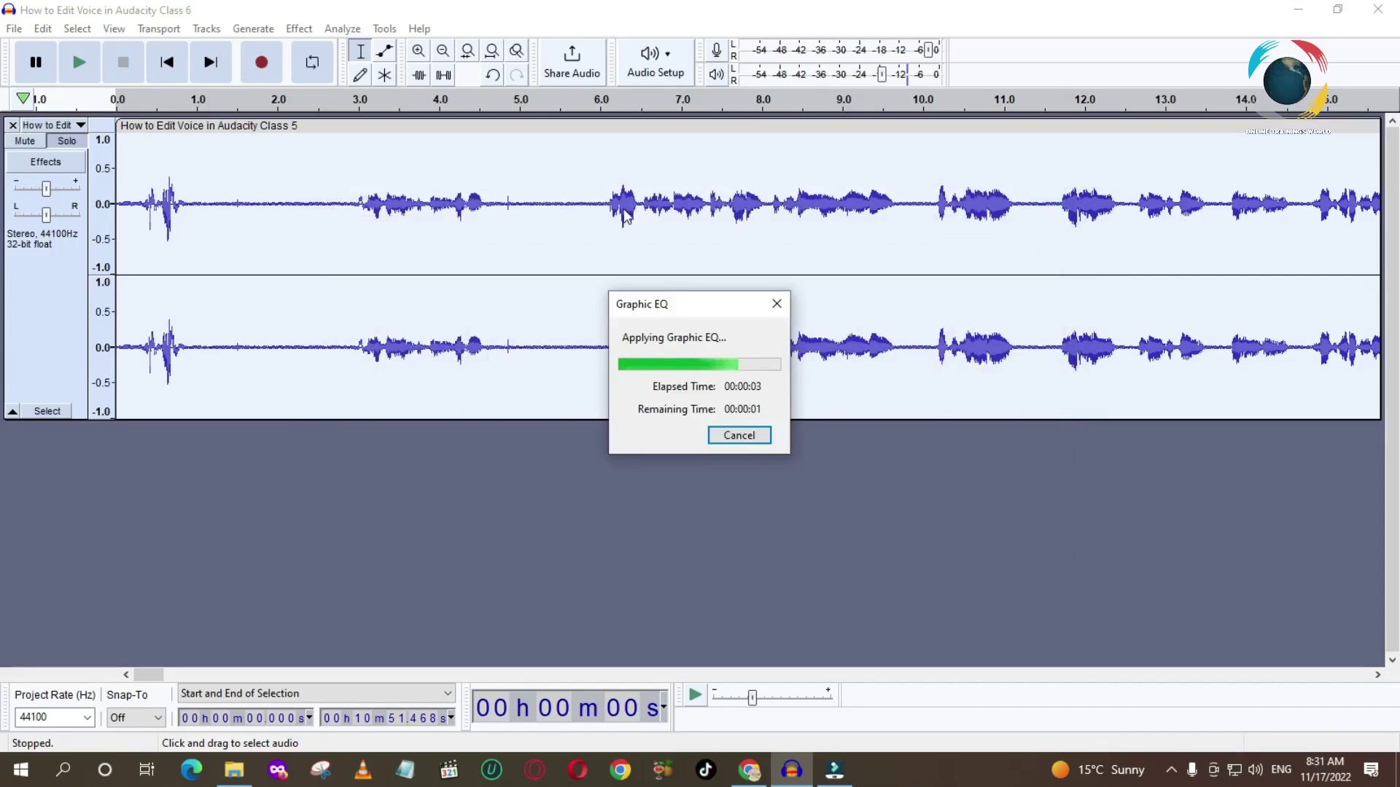
left_click(598, 105)
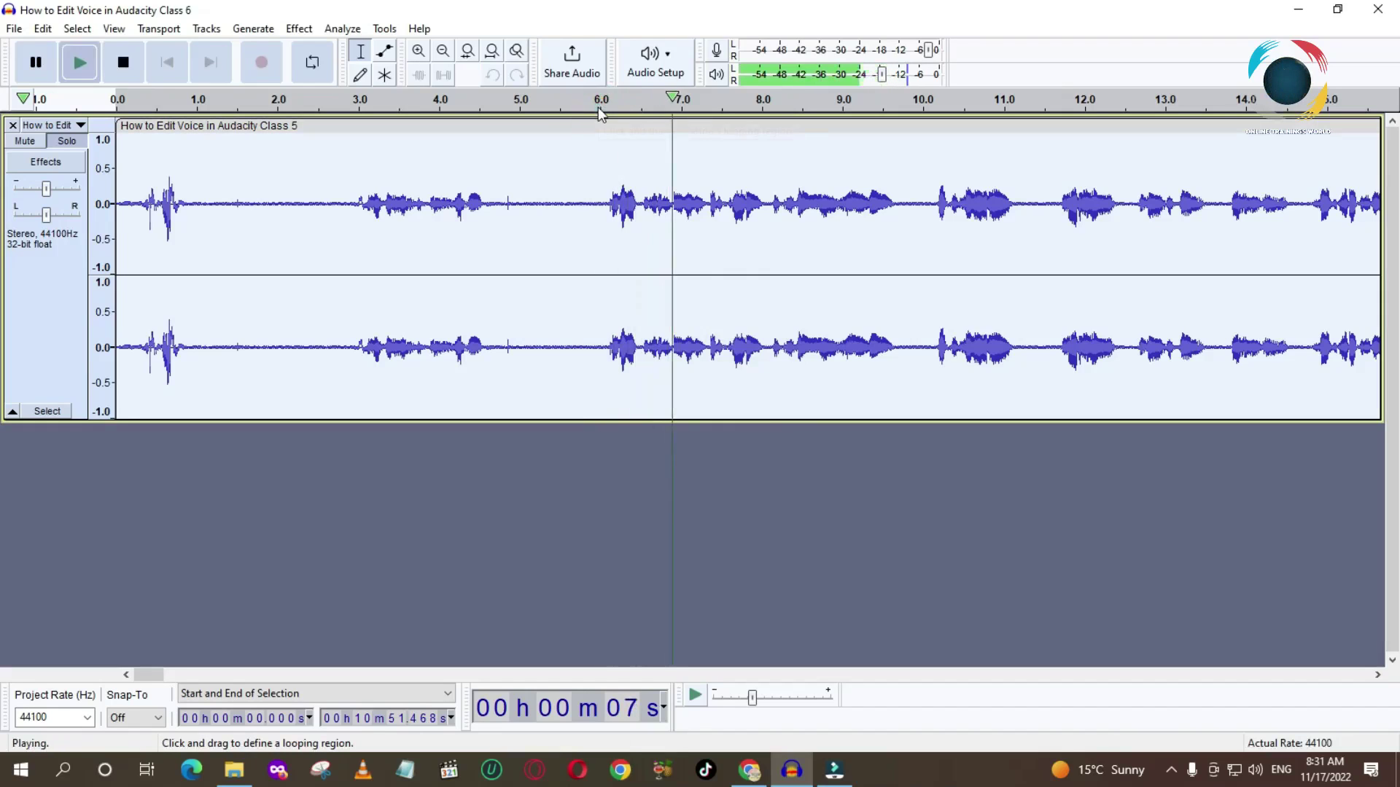
key("space")
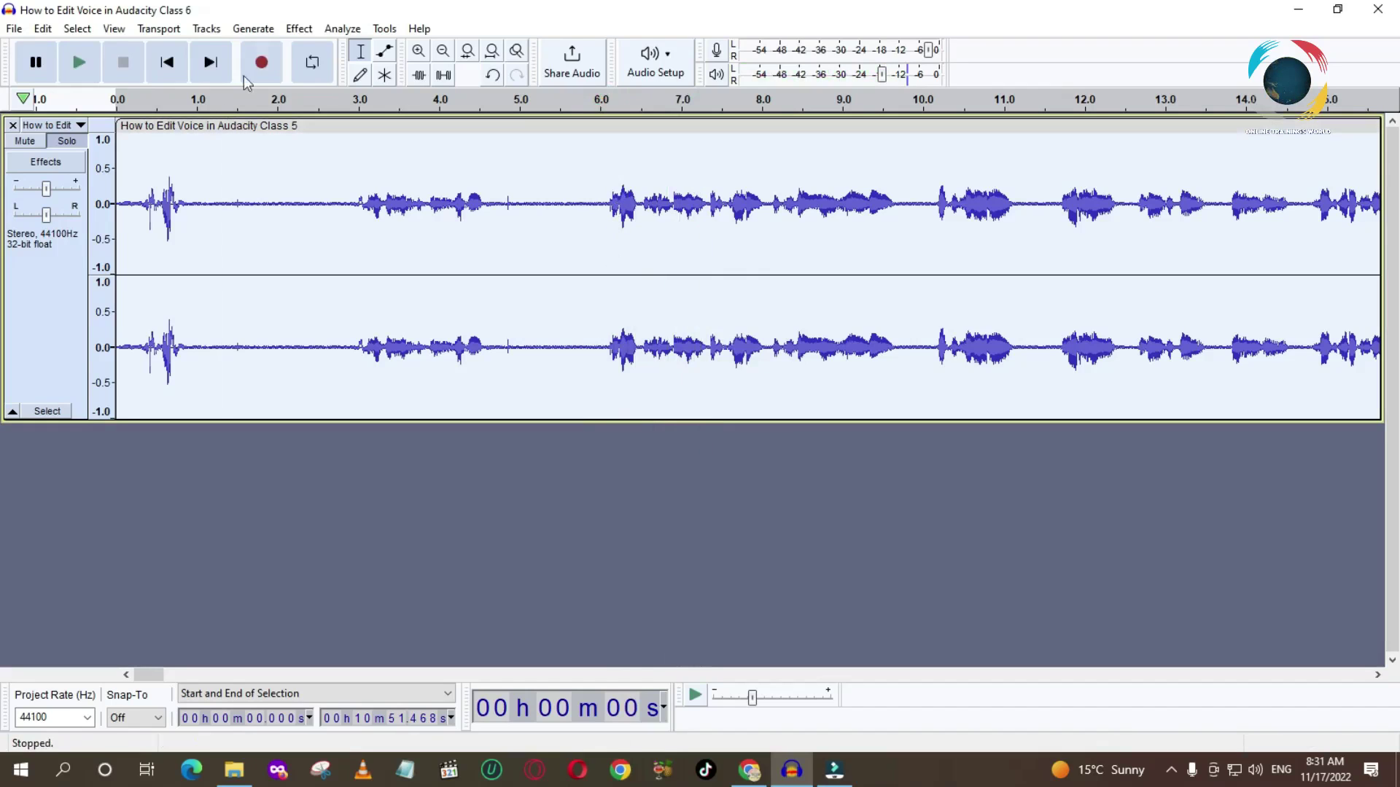
Normalize the whole track and play the result back from about 6 seconds
left_click(299, 30)
mouse_move(355, 183)
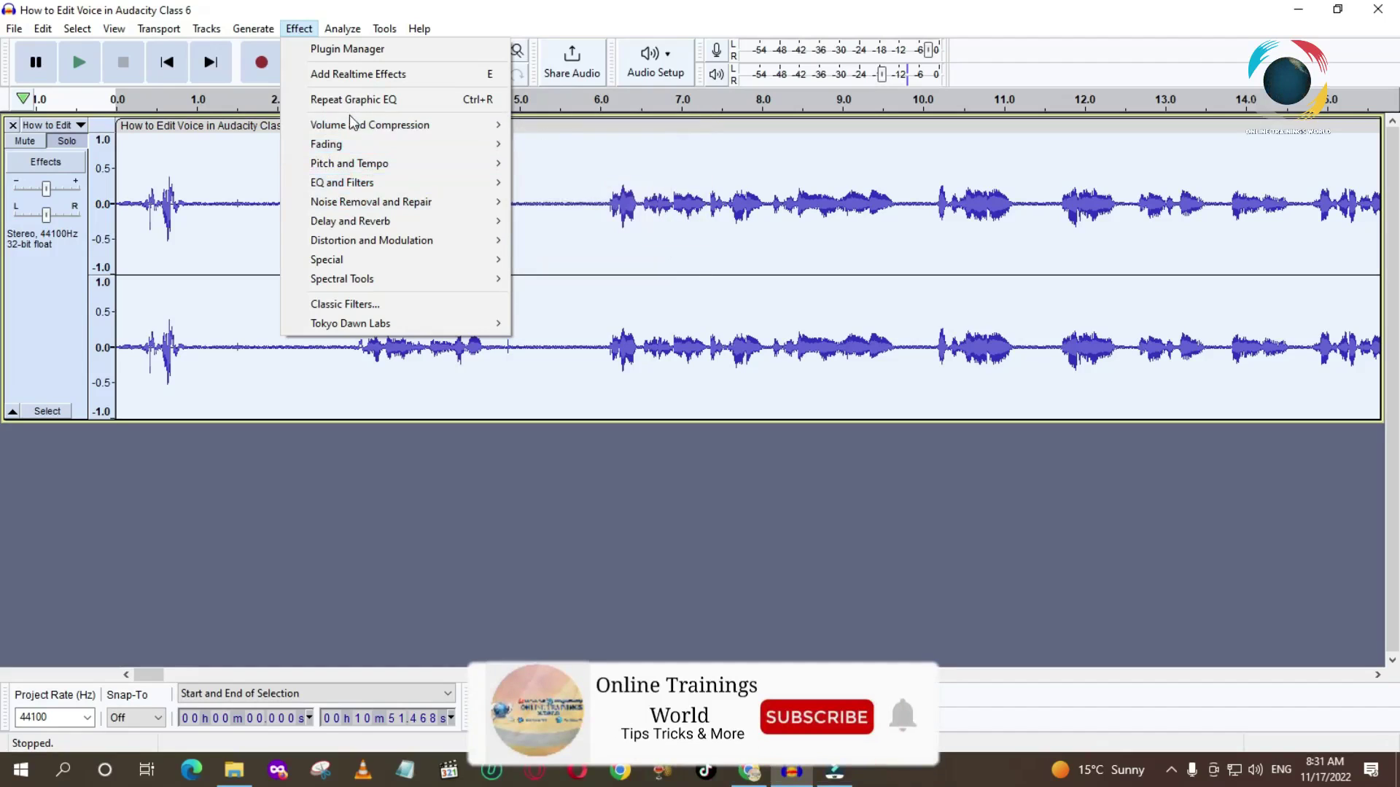
mouse_move(351, 121)
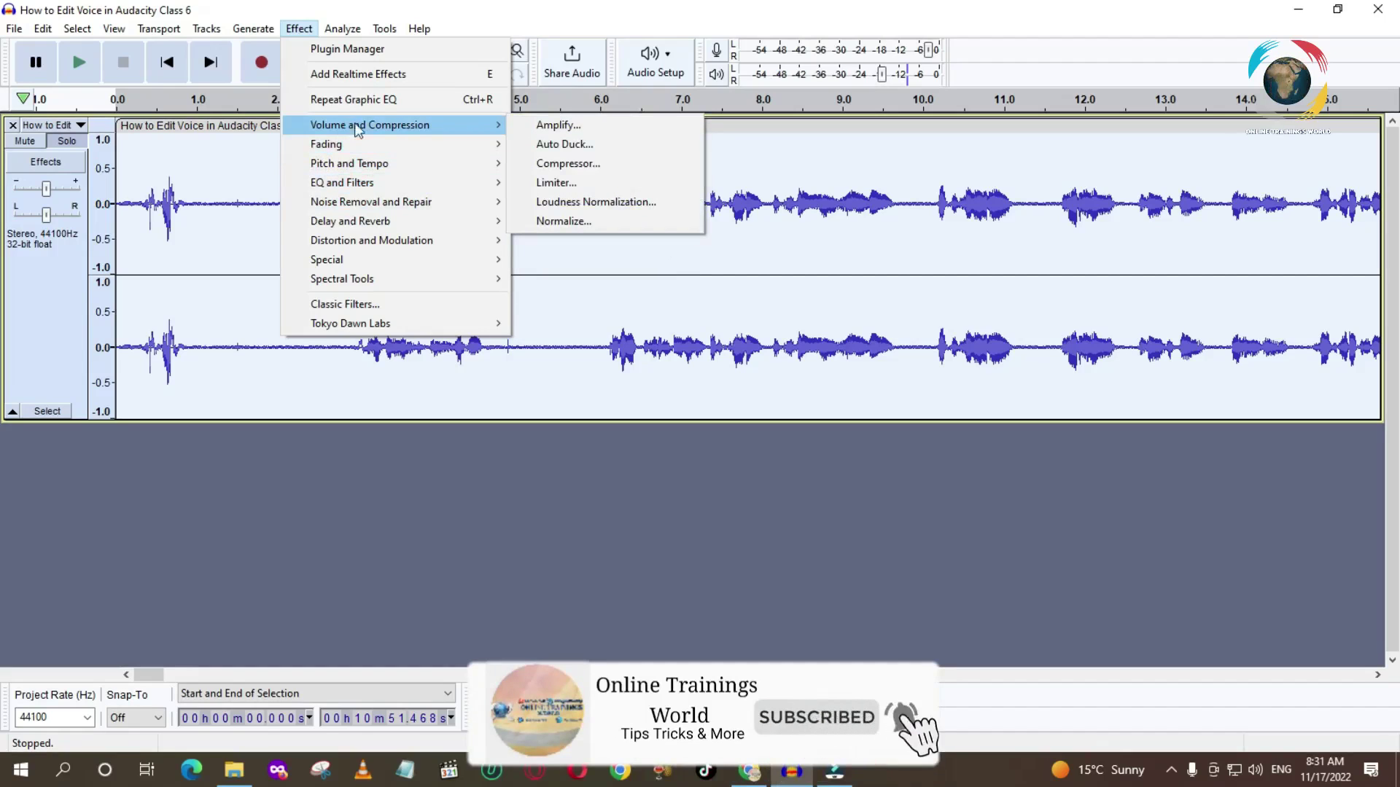
left_click(565, 222)
left_click(786, 344)
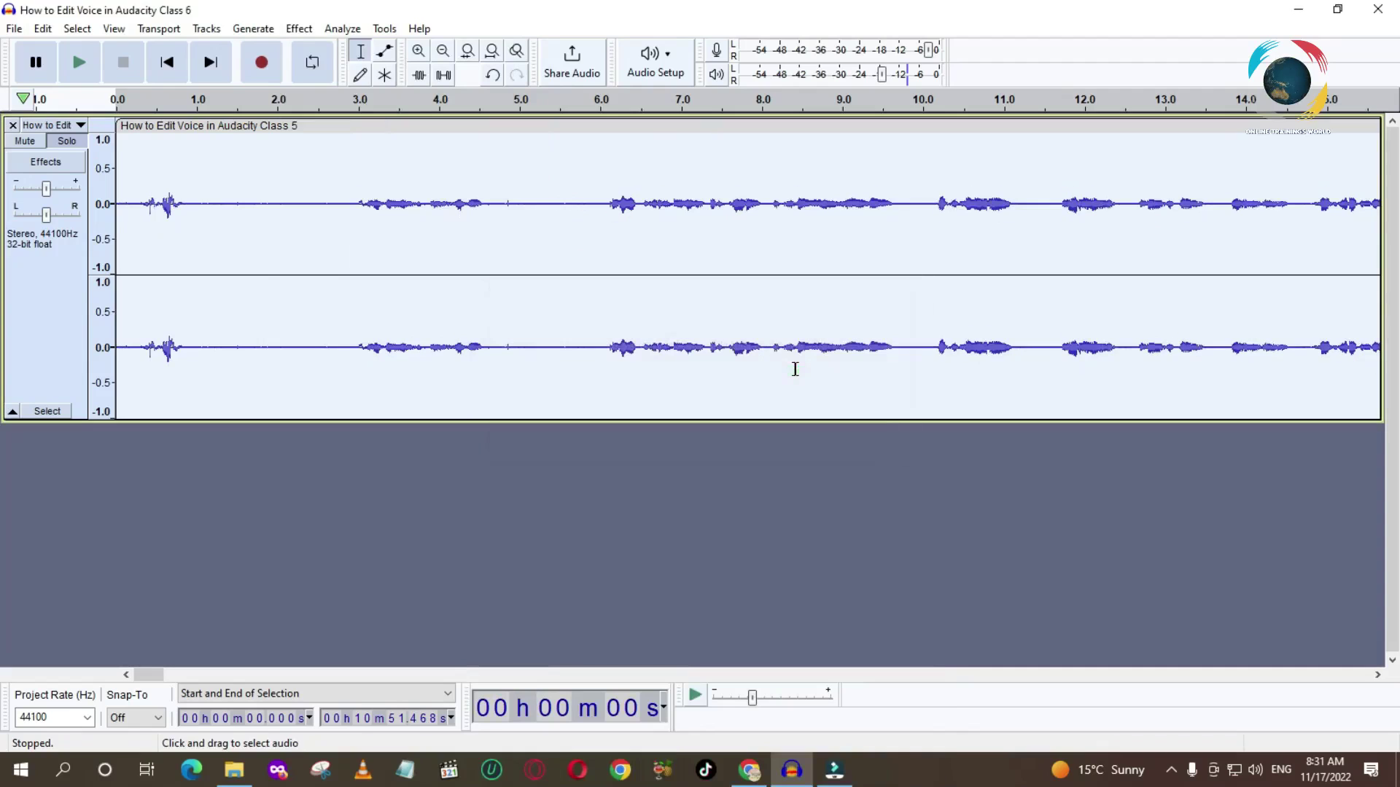
left_click(599, 102)
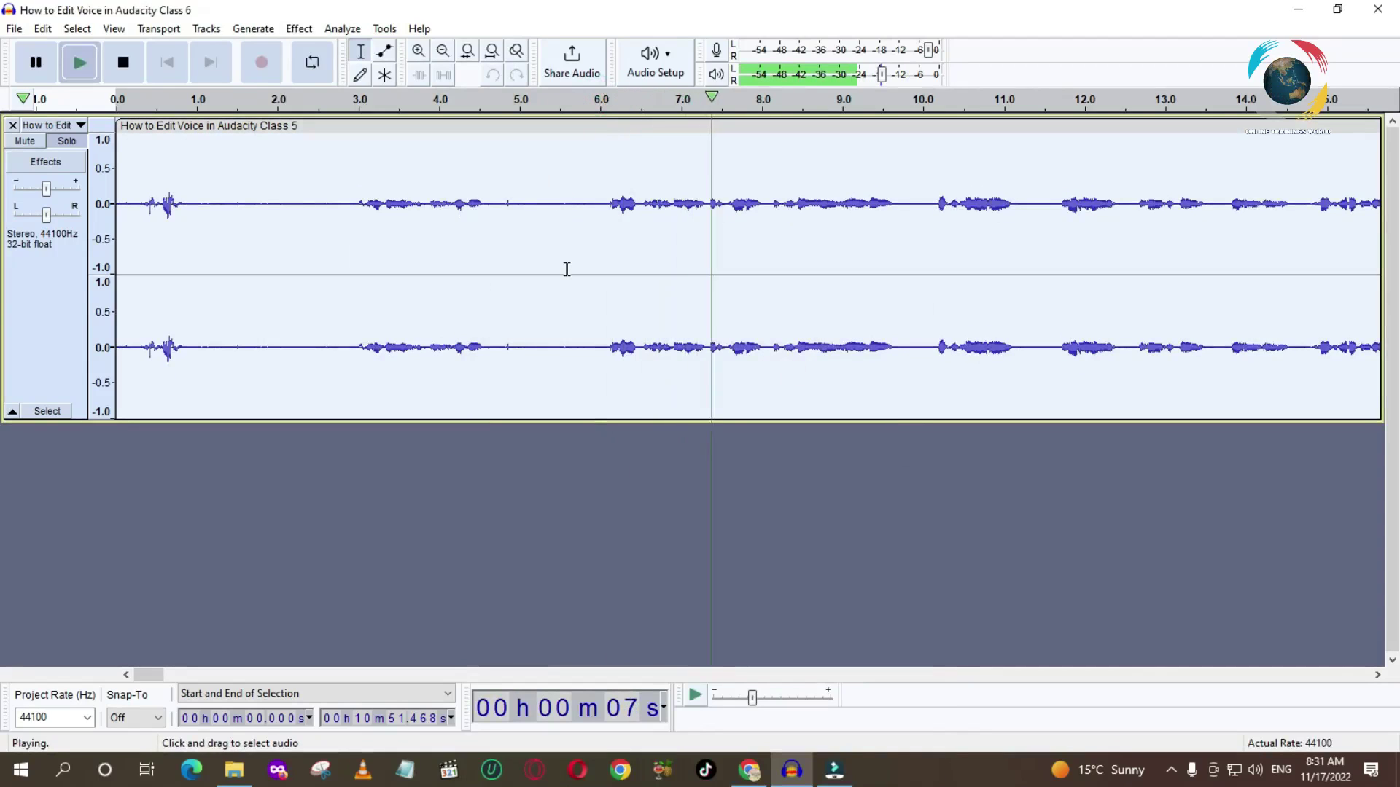
key("space")
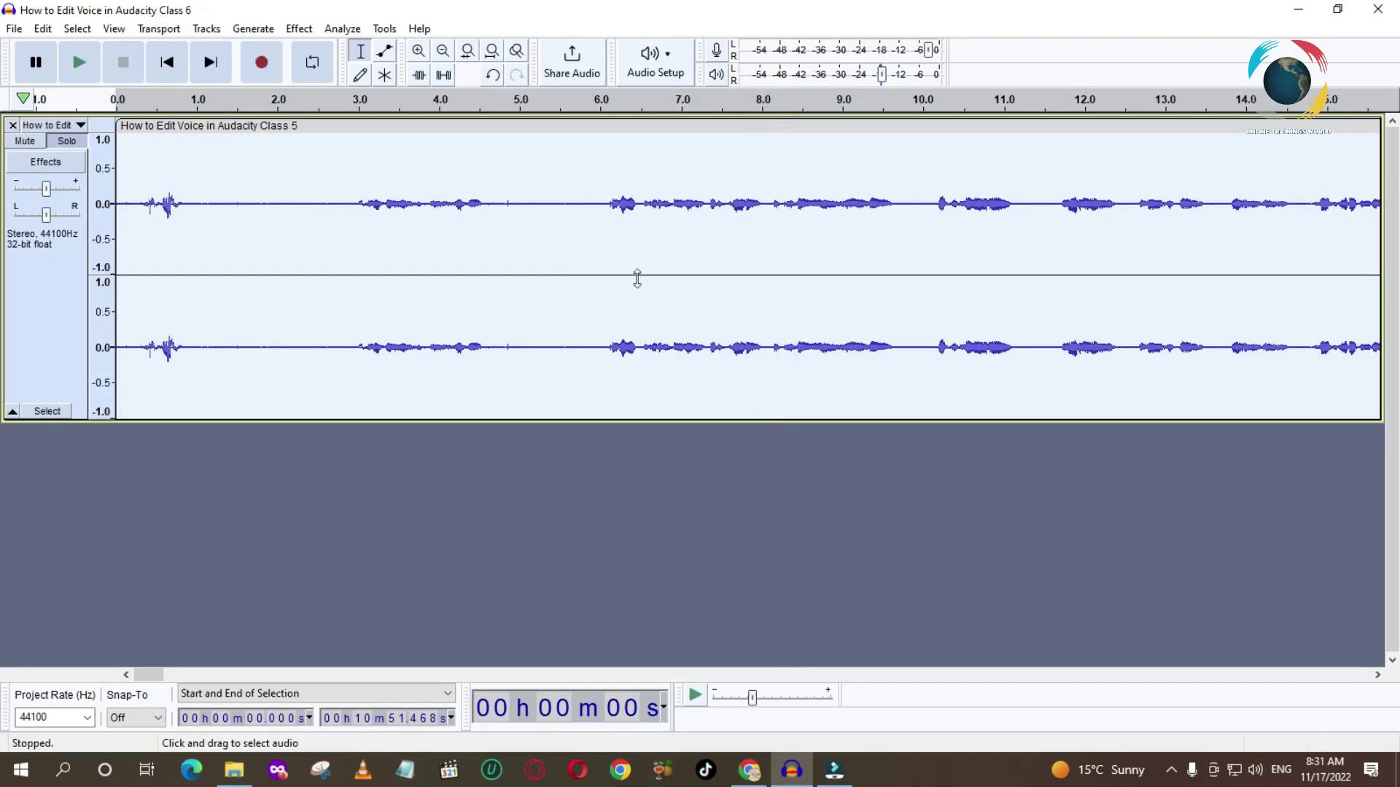
Apply the Compressor to the whole track with a -12 dB threshold, -40 dB noise floor and 2:1 ratio
left_click(299, 29)
mouse_move(340, 142)
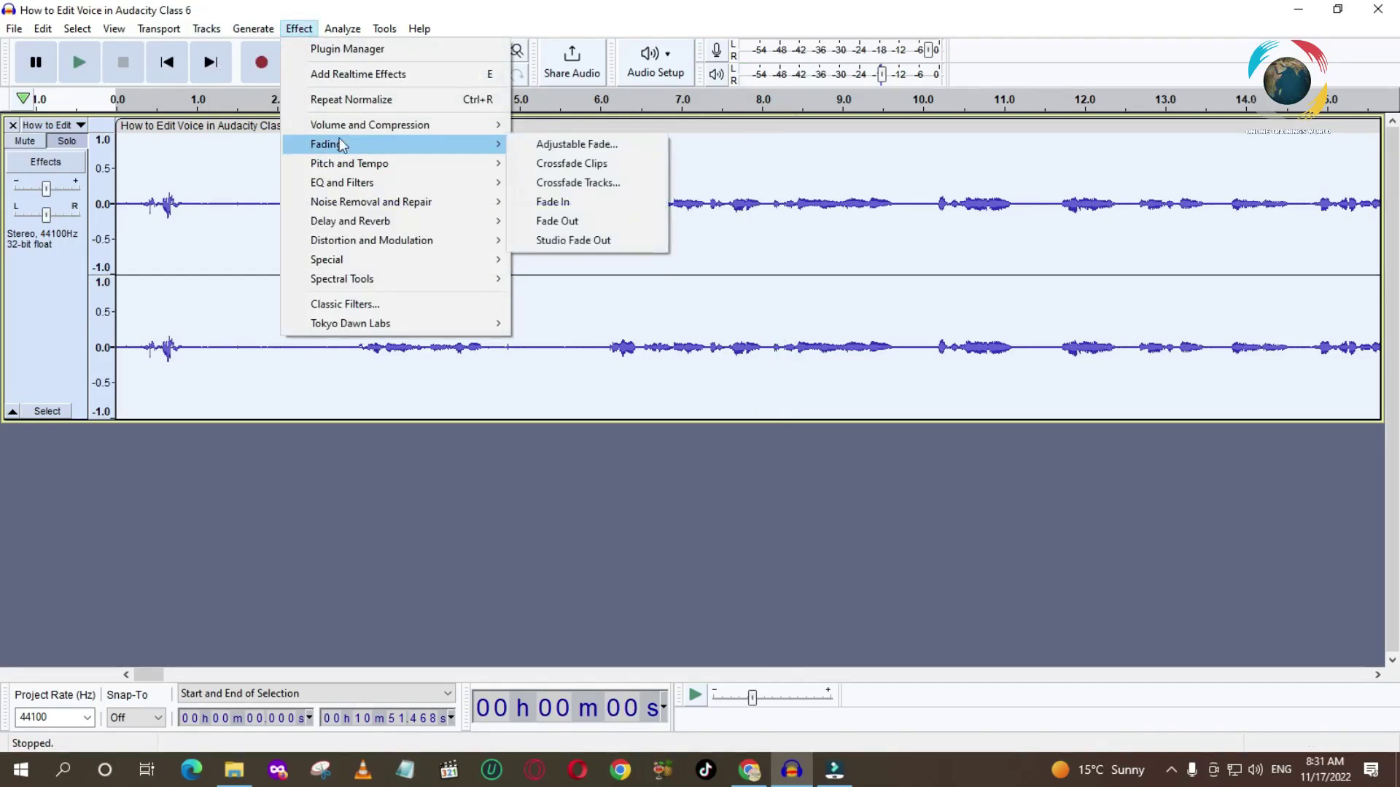
mouse_move(496, 125)
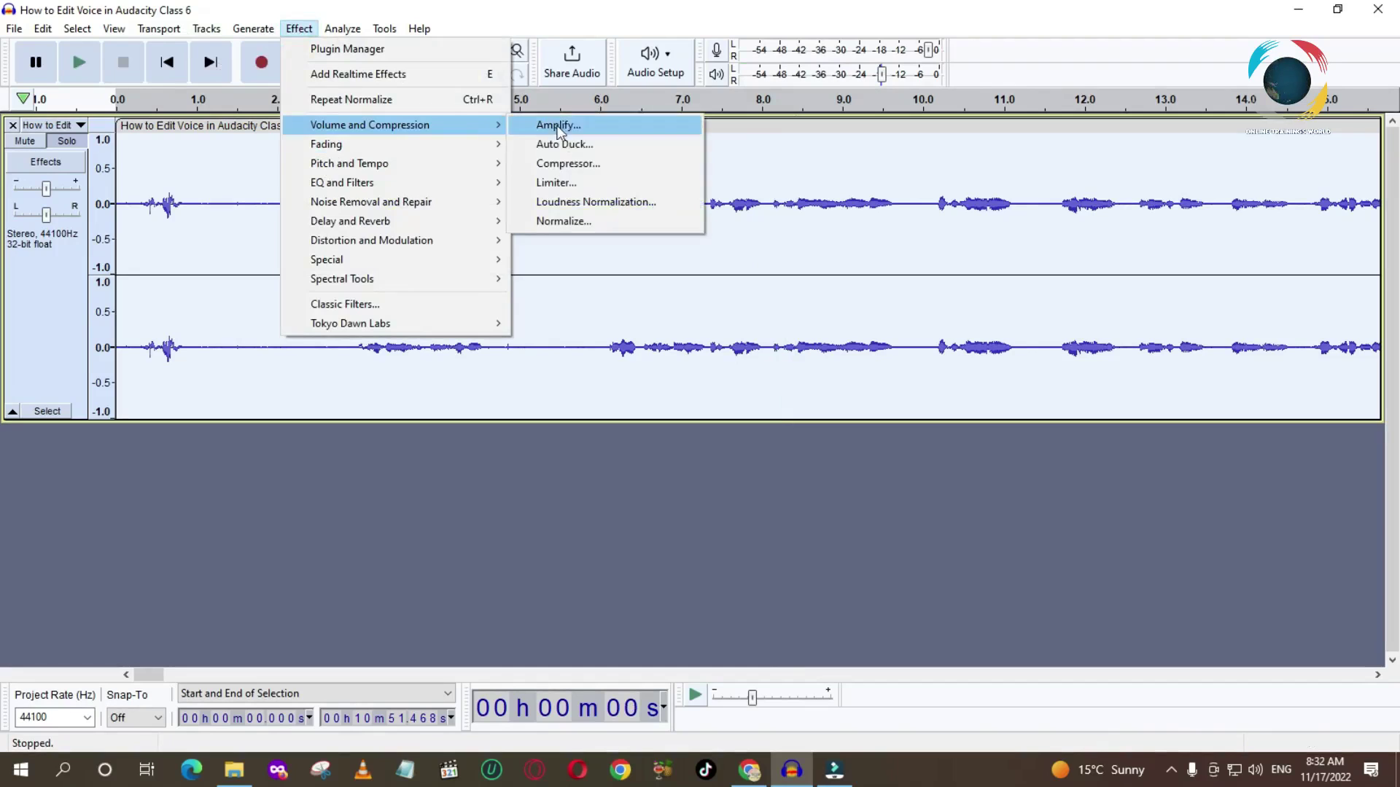
left_click(563, 172)
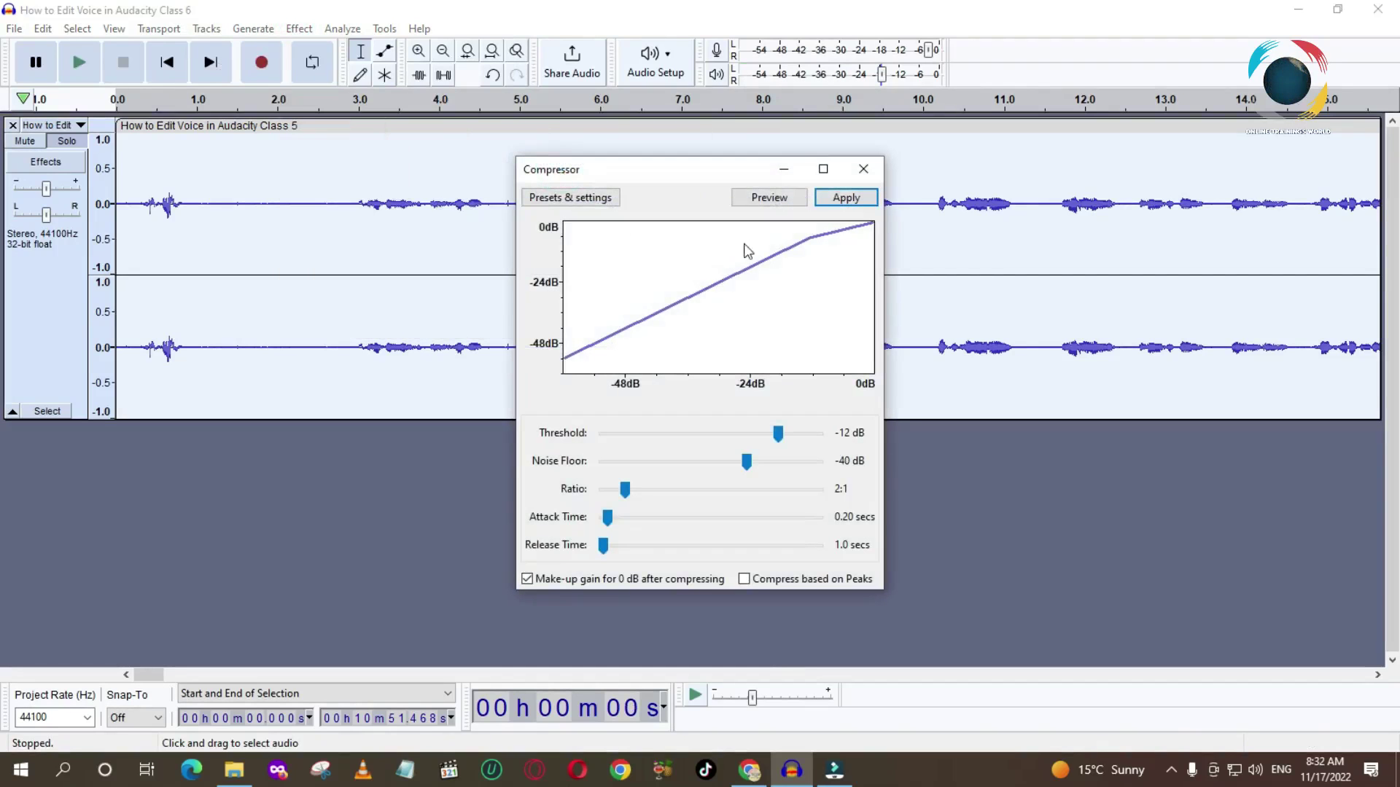
left_click(844, 197)
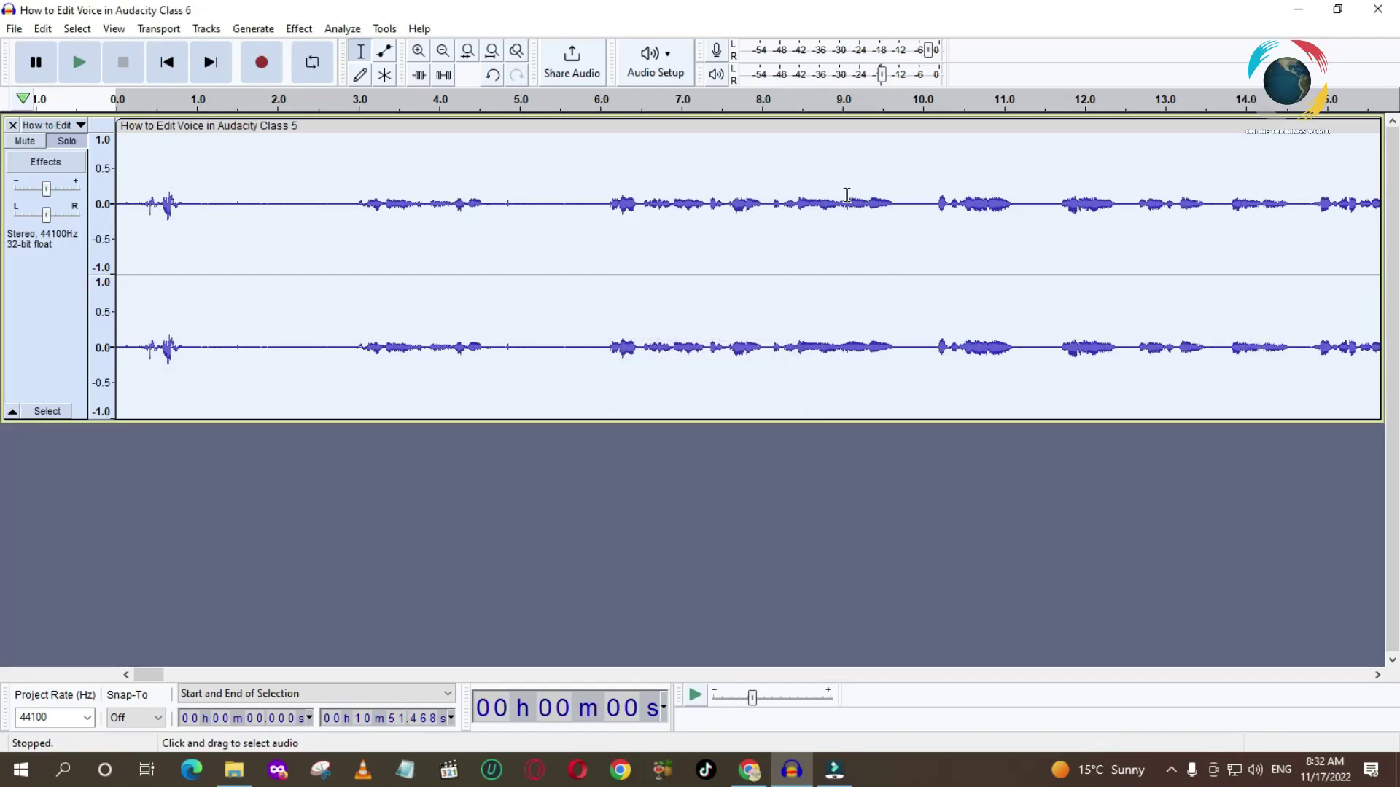
Play back the compressed recording from about 6 seconds to check how the voice sounds
left_click(608, 108)
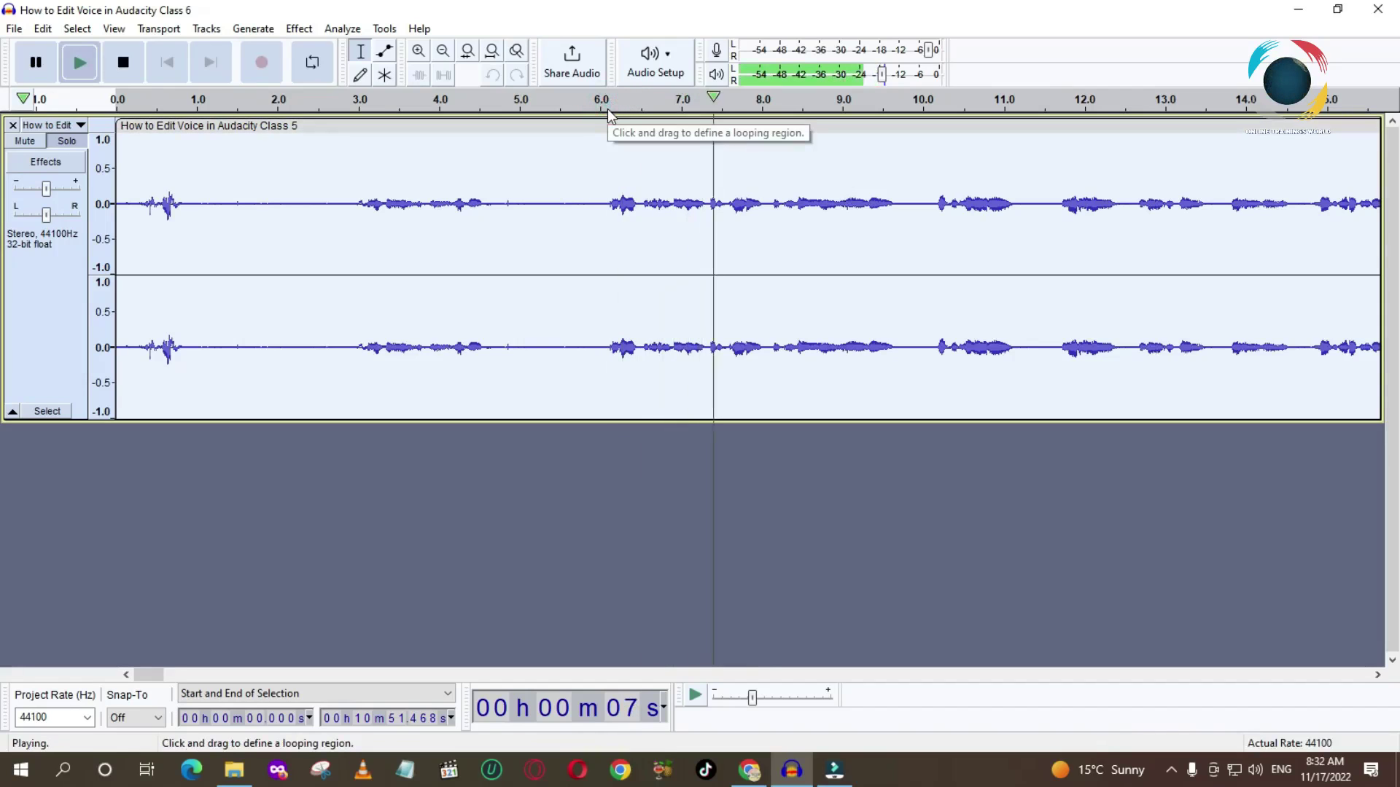
key("space")
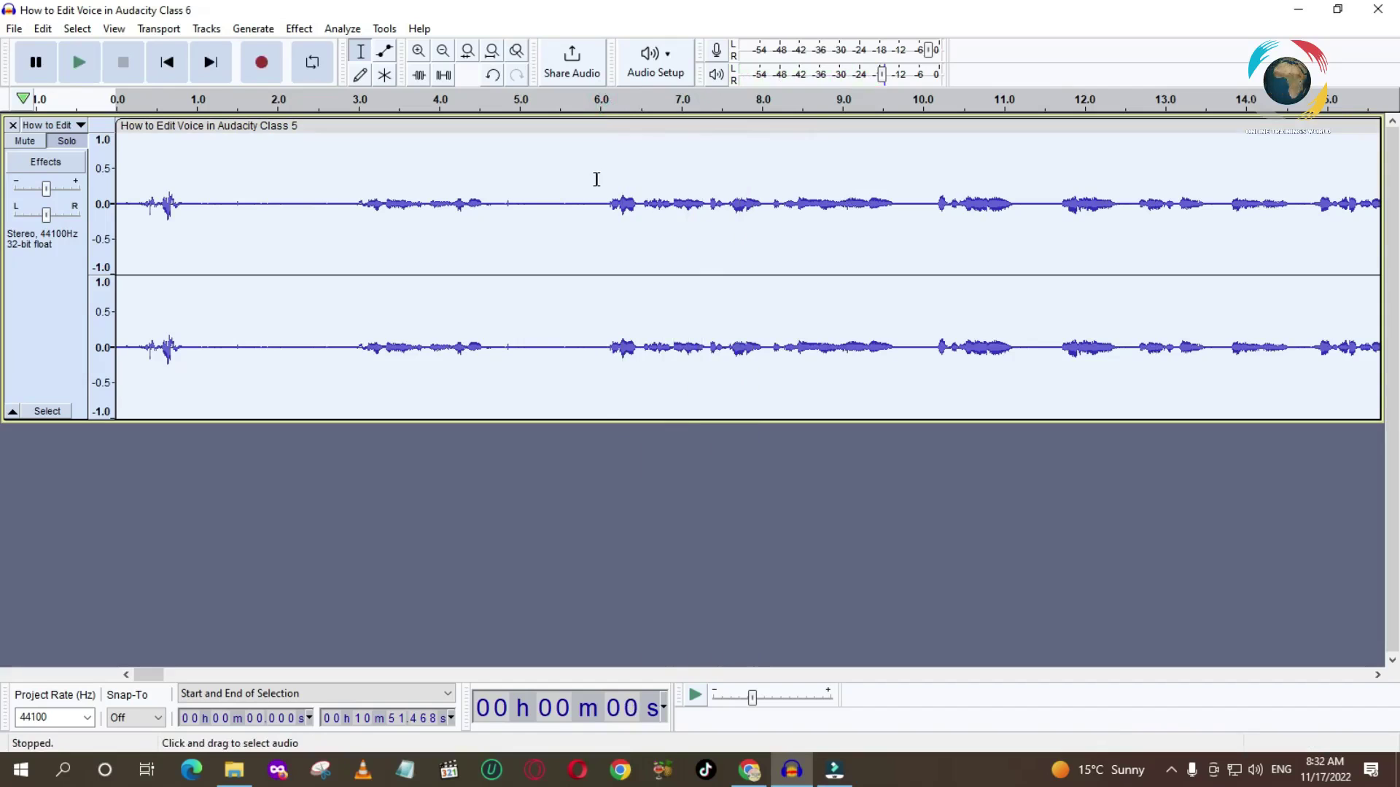
left_click(608, 103)
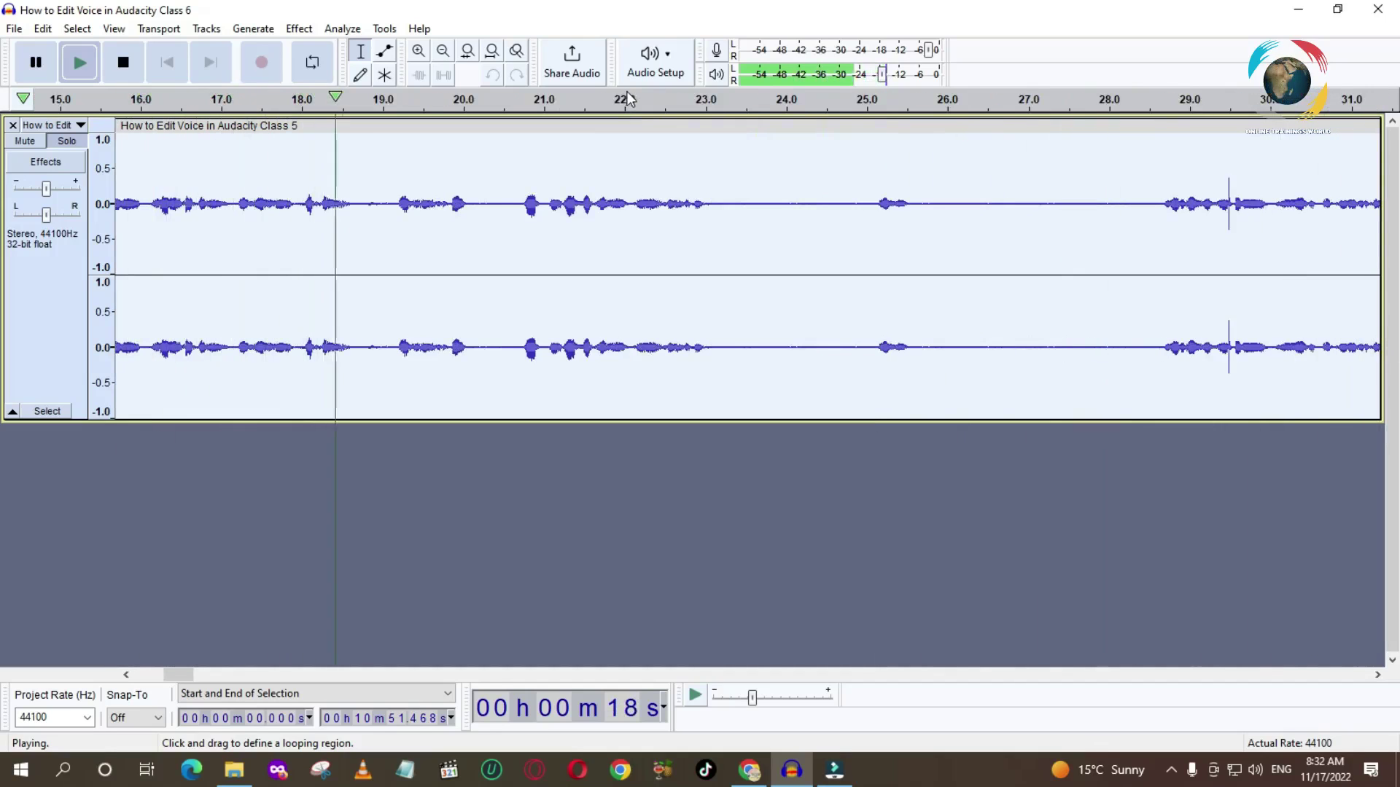
key("space")
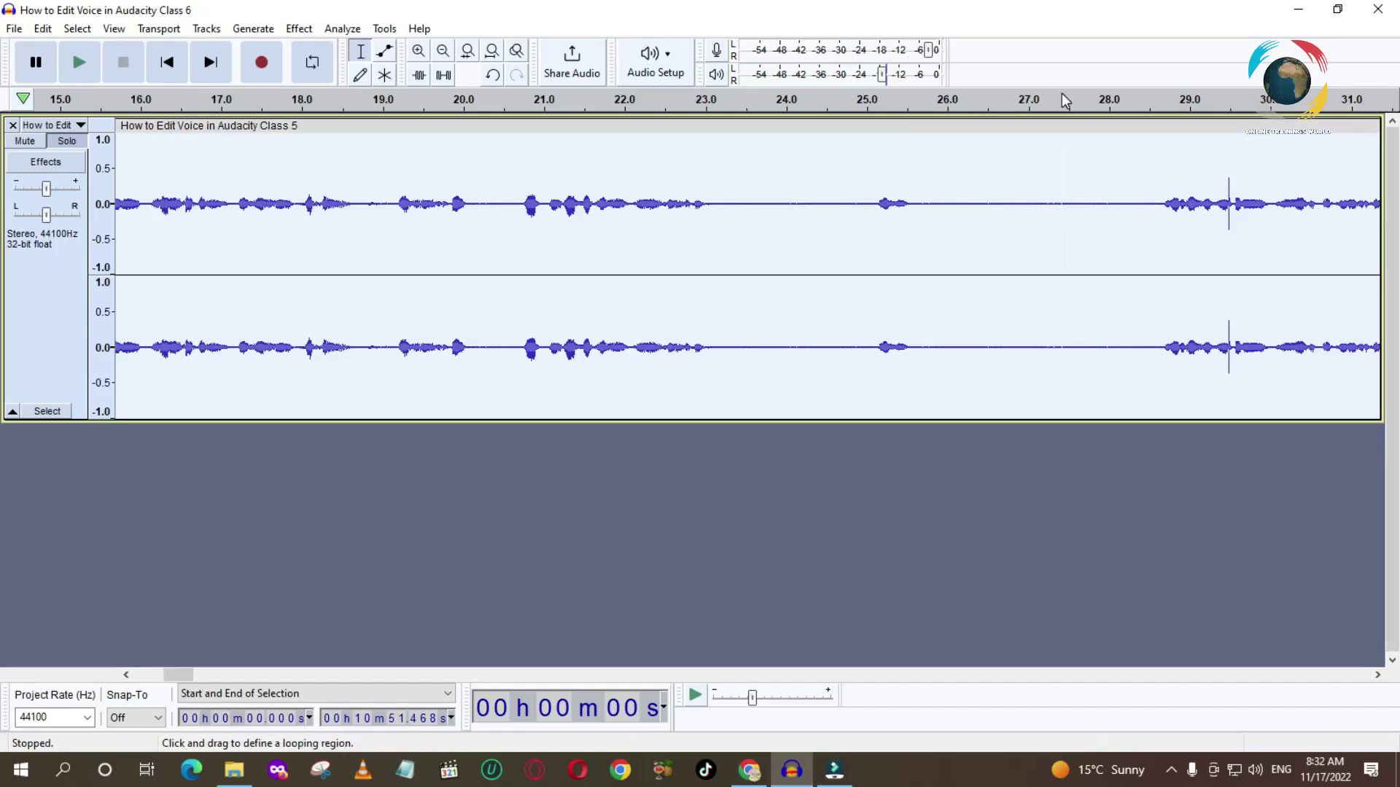
Import the original recording, How to Edit Voice in Audacity Class 5, from File Explorer as a second track below the edited one
double_click(444, 51)
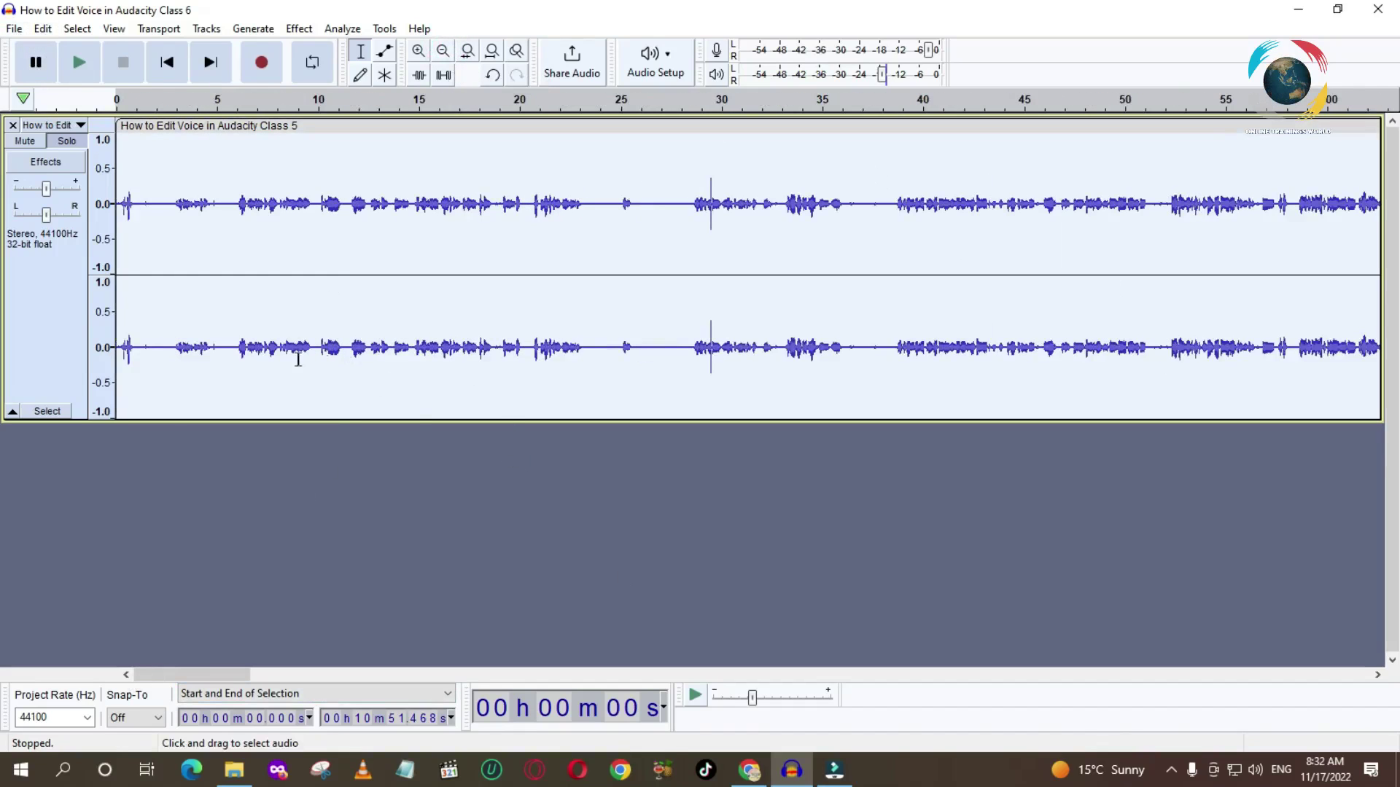
left_click(241, 774)
left_click_drag(190, 344, 512, 601)
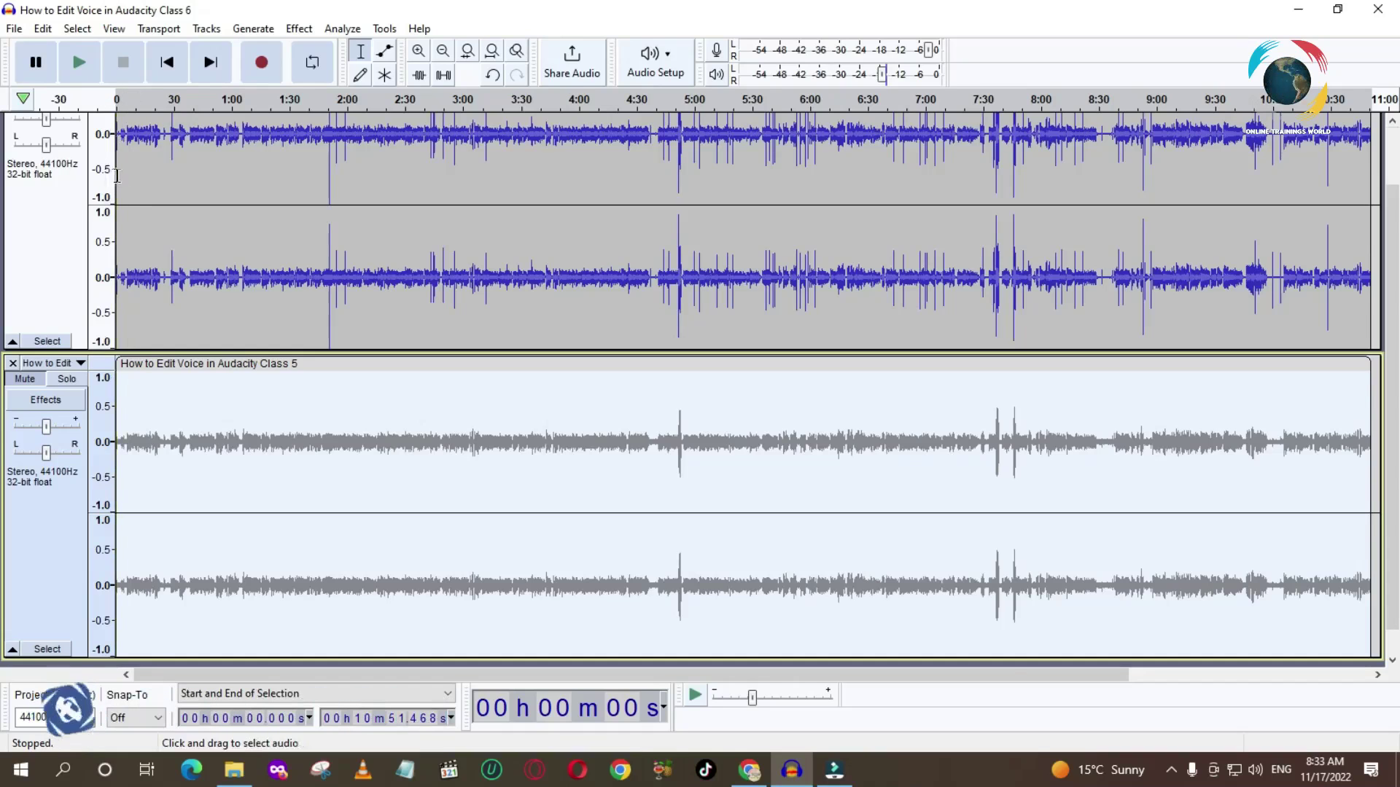
scroll(115, 120, "up", 2)
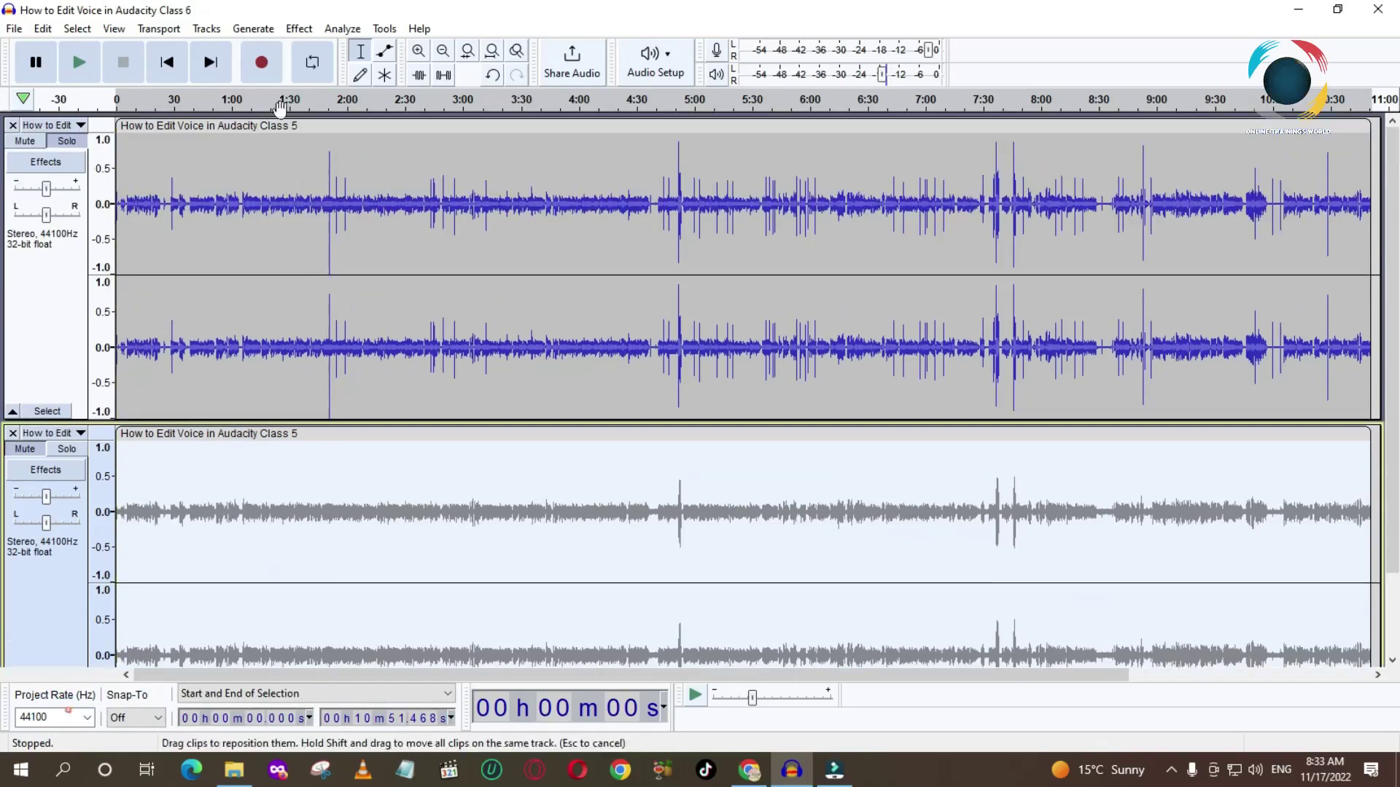
Compare the tracks by playing the edited one from about 0:45 and the imported one, soloed, from about 1:30
left_click(204, 101)
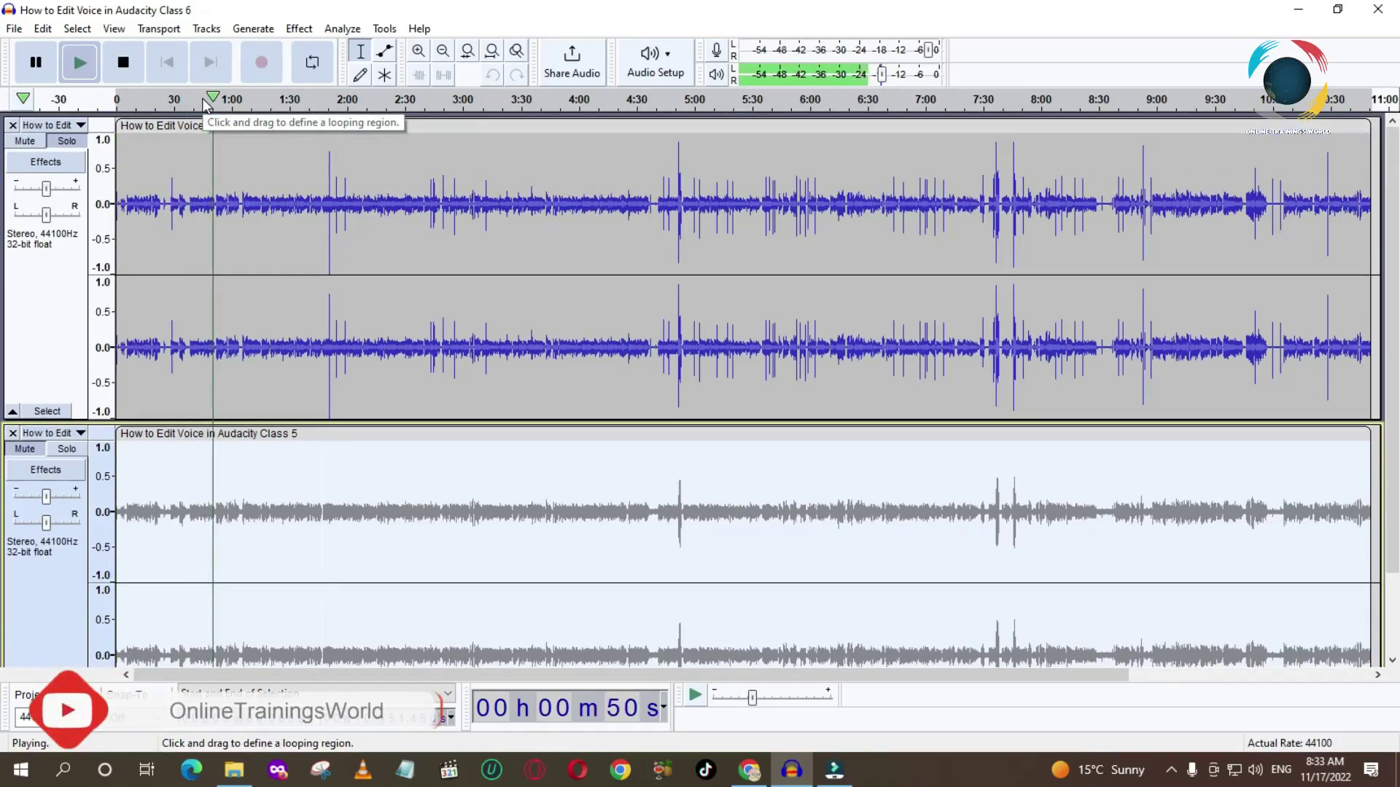
key("space")
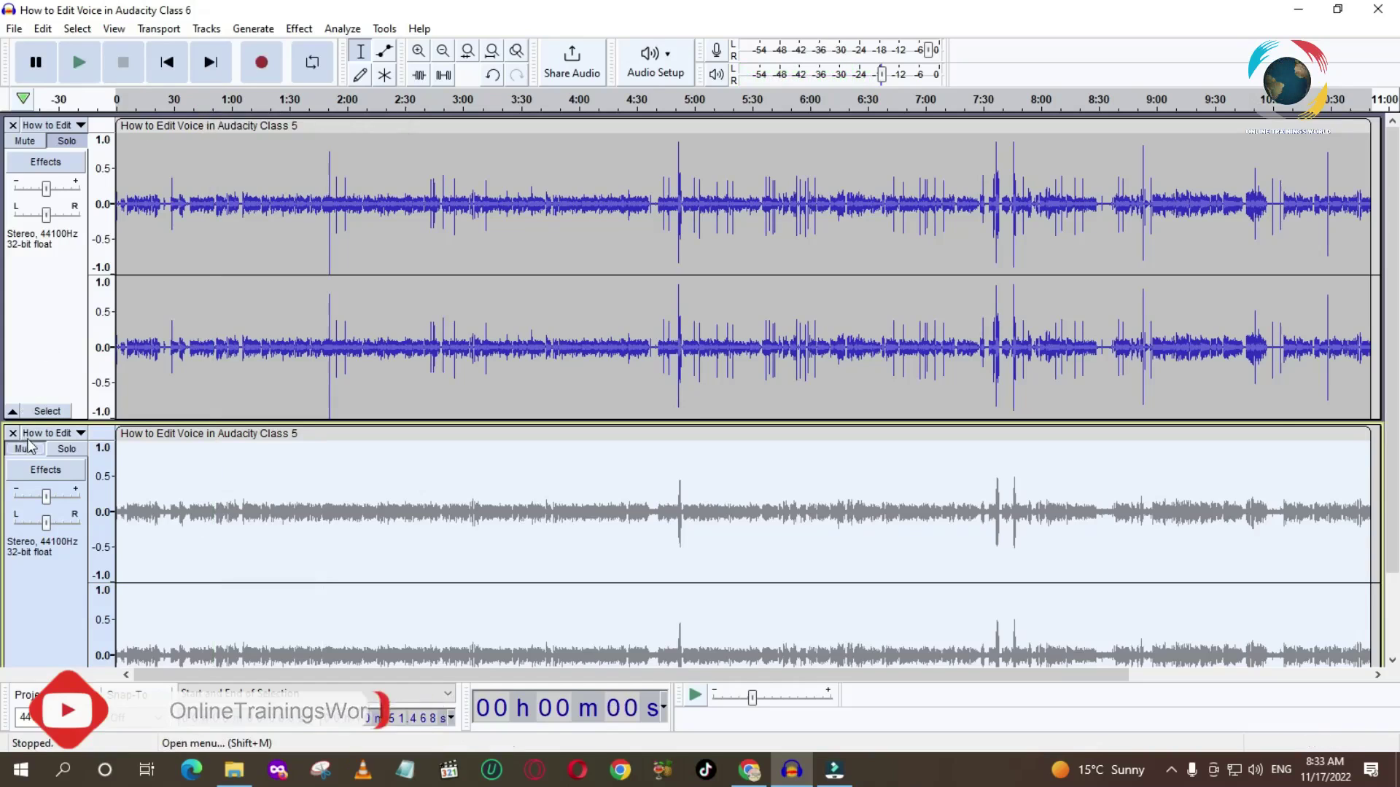
left_click(57, 450)
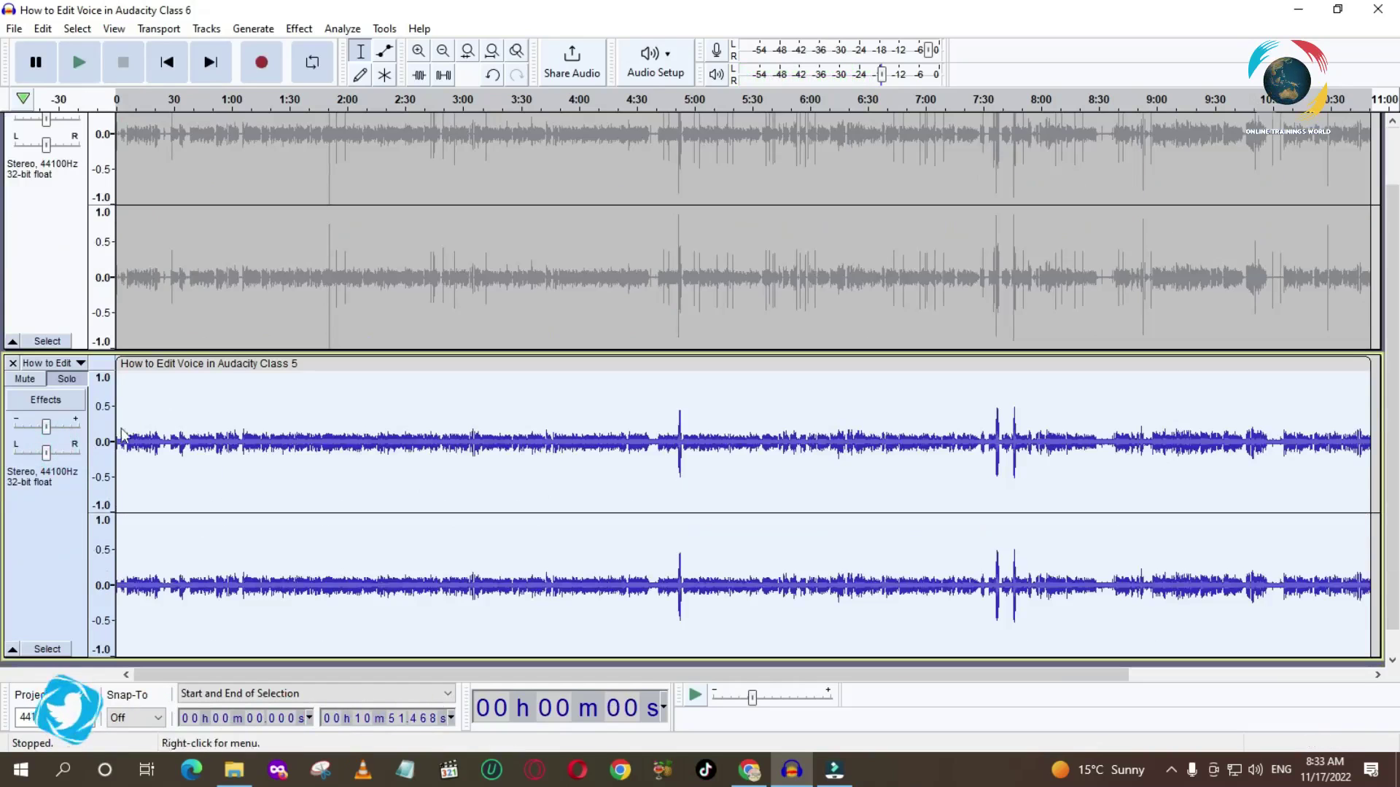
left_click(214, 99)
left_click(287, 100)
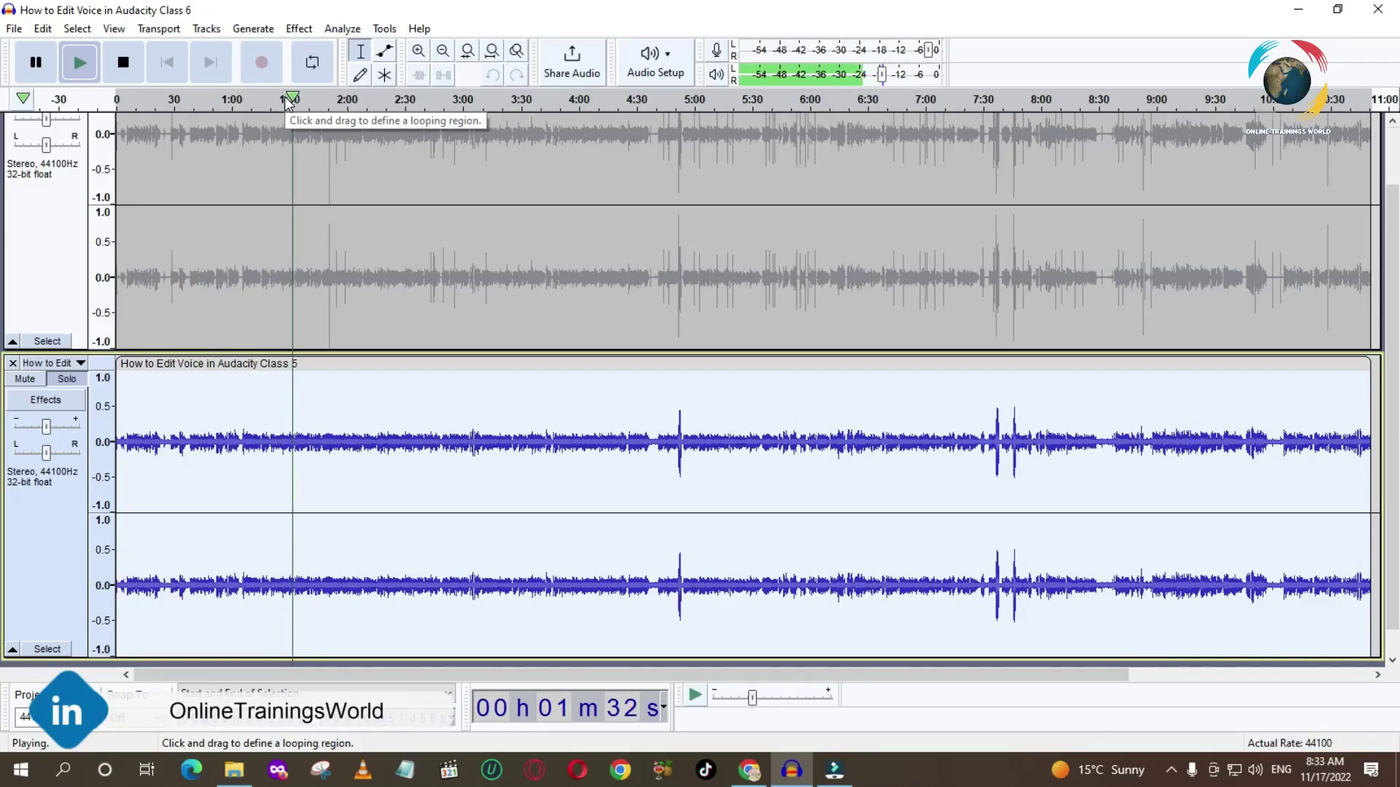
left_click(123, 62)
Mute the imported original track and leave the edited track soloed
scroll(587, 361, "up", 2)
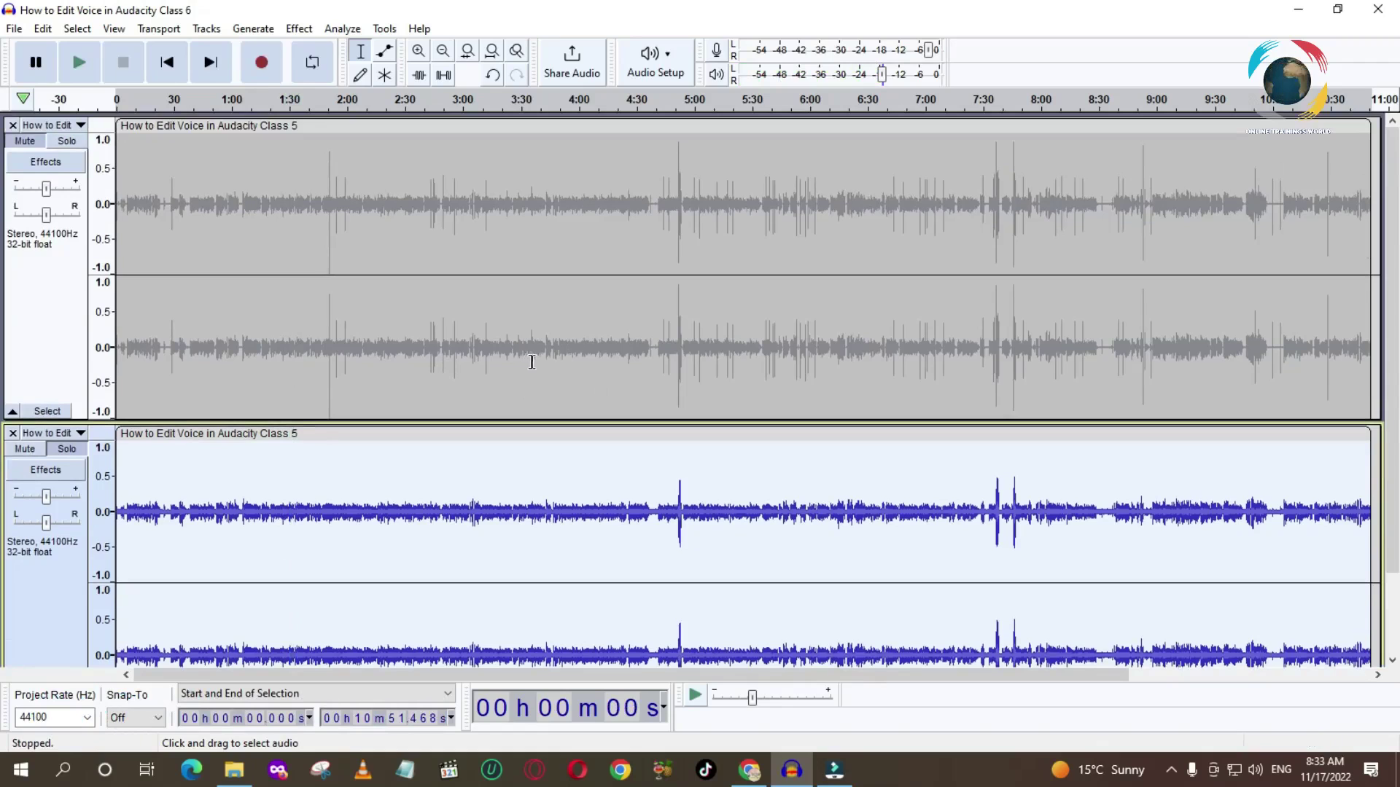
left_click(25, 449)
scroll(350, 322, "down", 2)
scroll(350, 318, "up", 2)
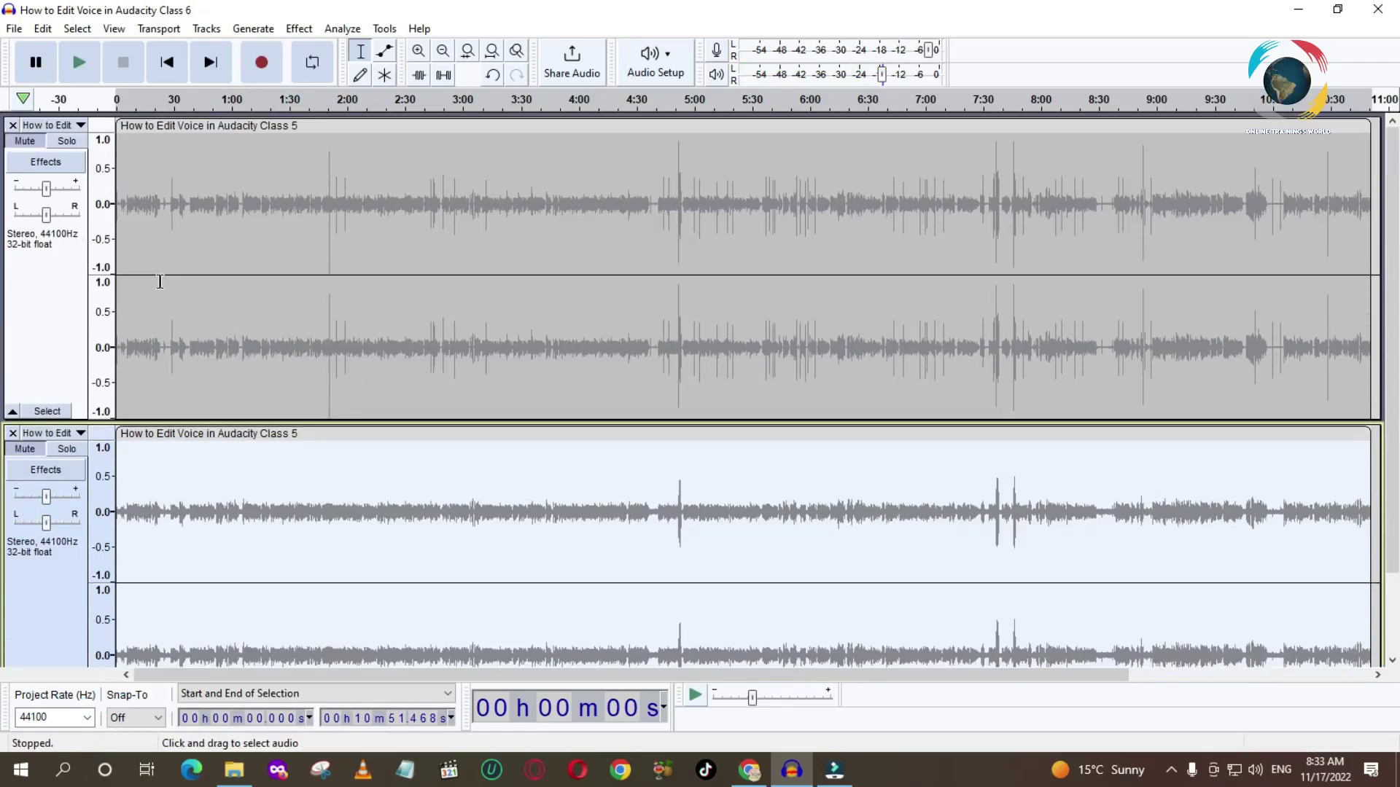
left_click(27, 141)
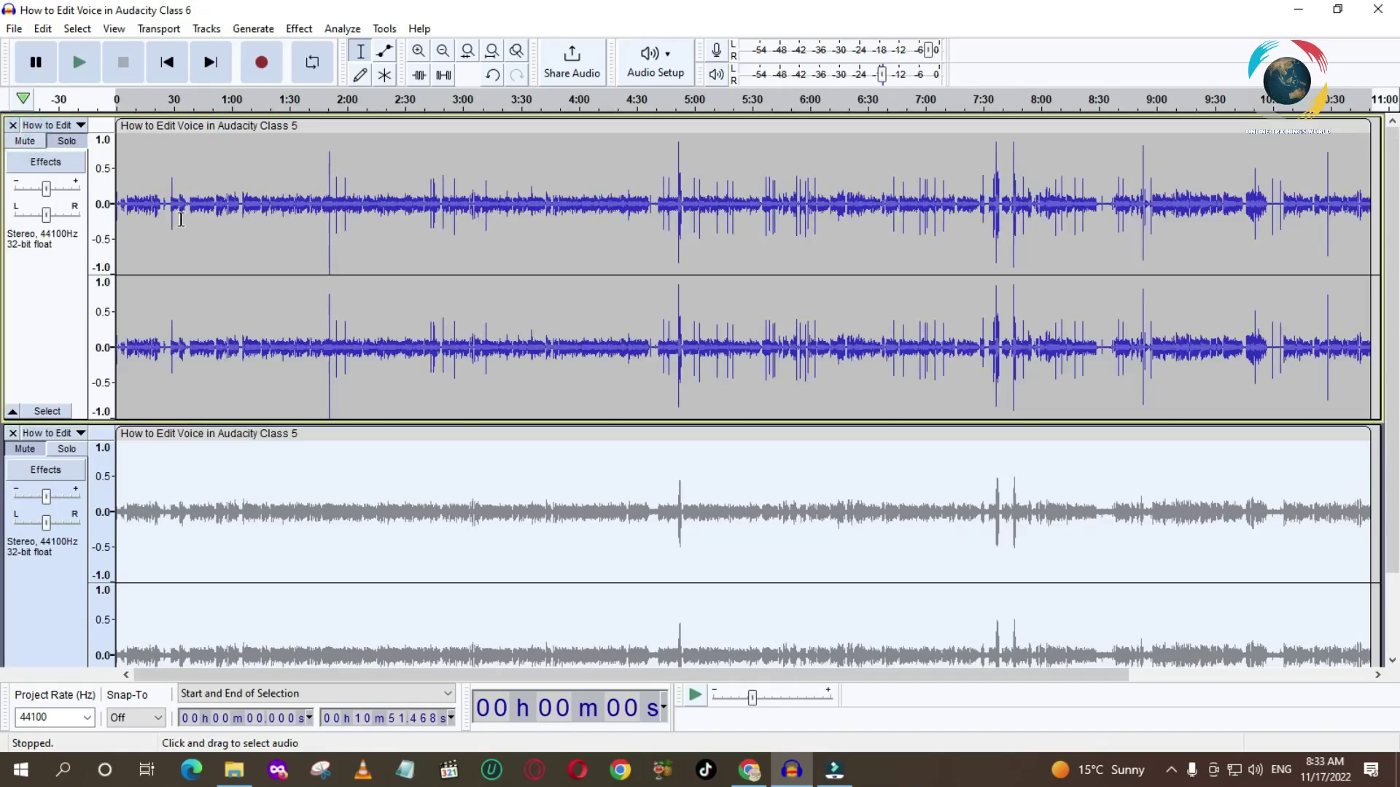